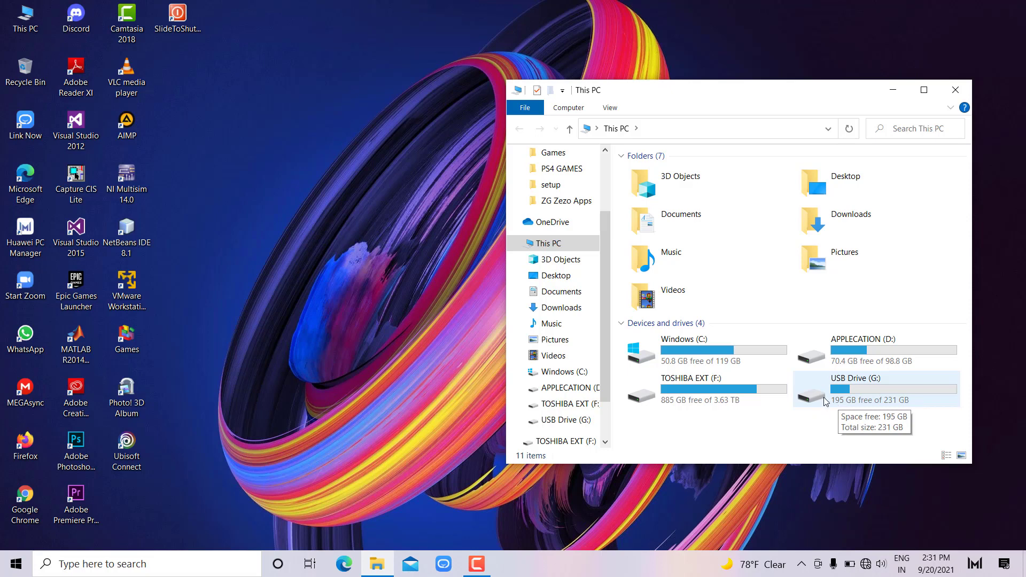
Browse USB Drive (G:) through the nested ZG Zezo Apps folders and bin to the Debug folder
{"action": "double_click", "coordinate": [823, 402]}
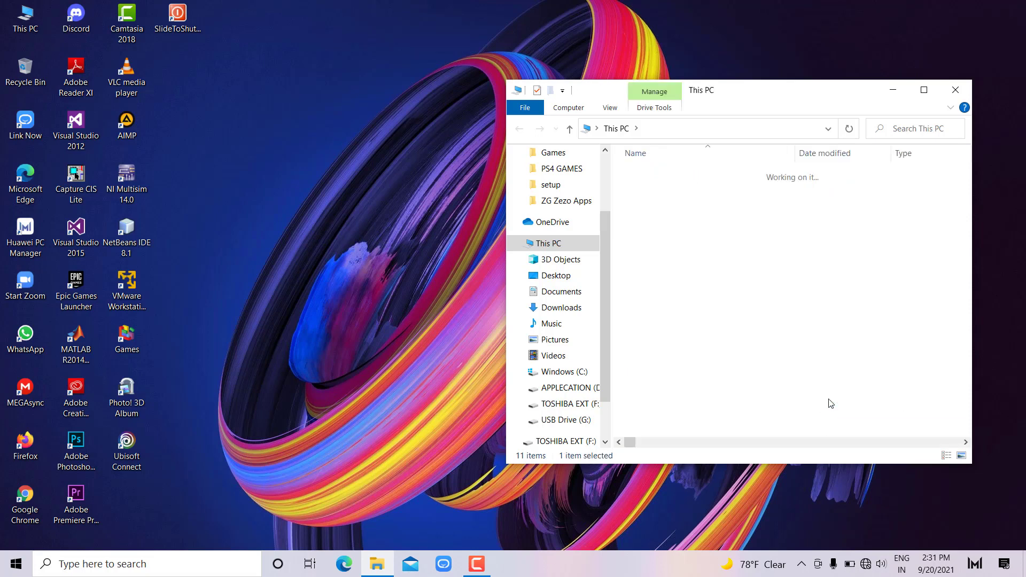
{"action": "double_click", "coordinate": [629, 172]}
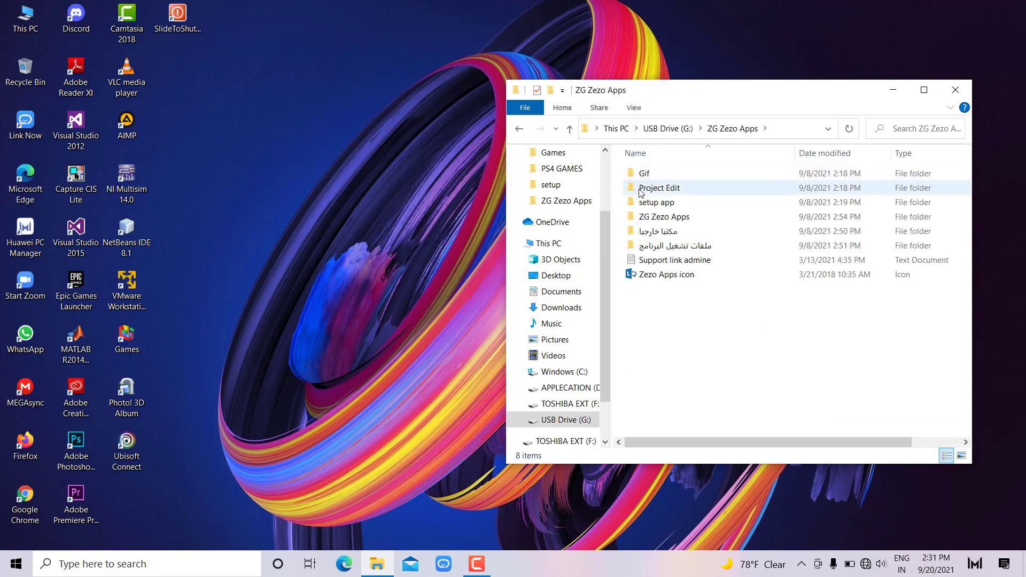
{"action": "double_click", "coordinate": [640, 215]}
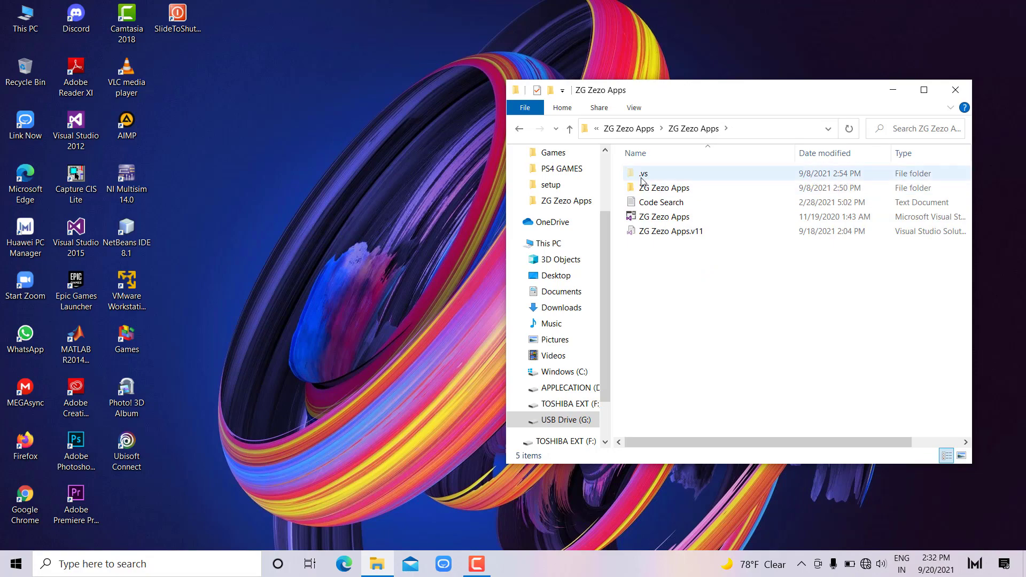
{"action": "double_click", "coordinate": [645, 187]}
{"action": "double_click", "coordinate": [644, 174]}
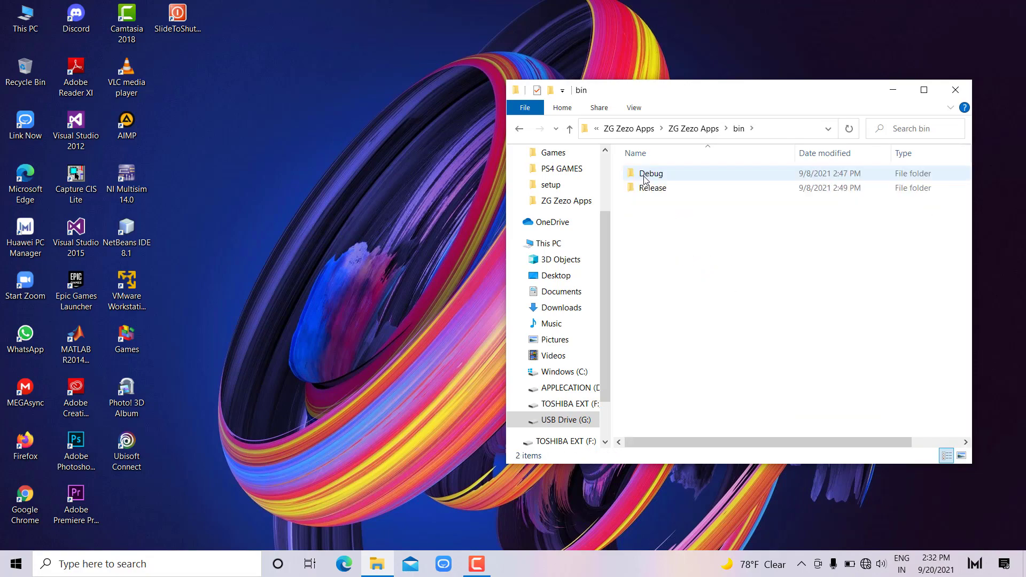
{"action": "double_click", "coordinate": [644, 174]}
Run the ZG Zezo Apps application from the Debug folder and minimize the folder window
{"action": "scroll", "coordinate": [647, 182], "scroll_direction": "down", "scroll_amount": 15}
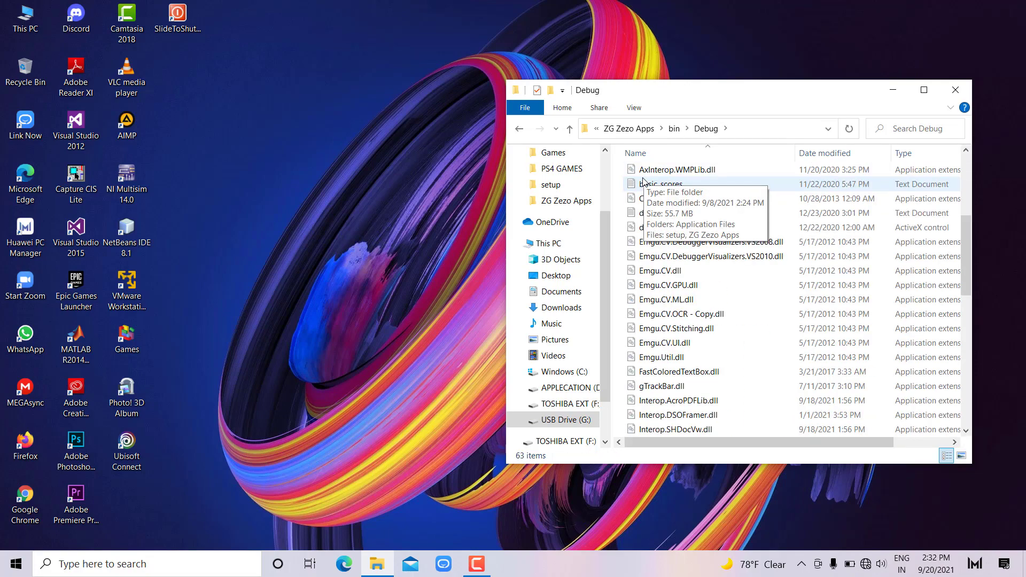
{"action": "double_click", "coordinate": [696, 321]}
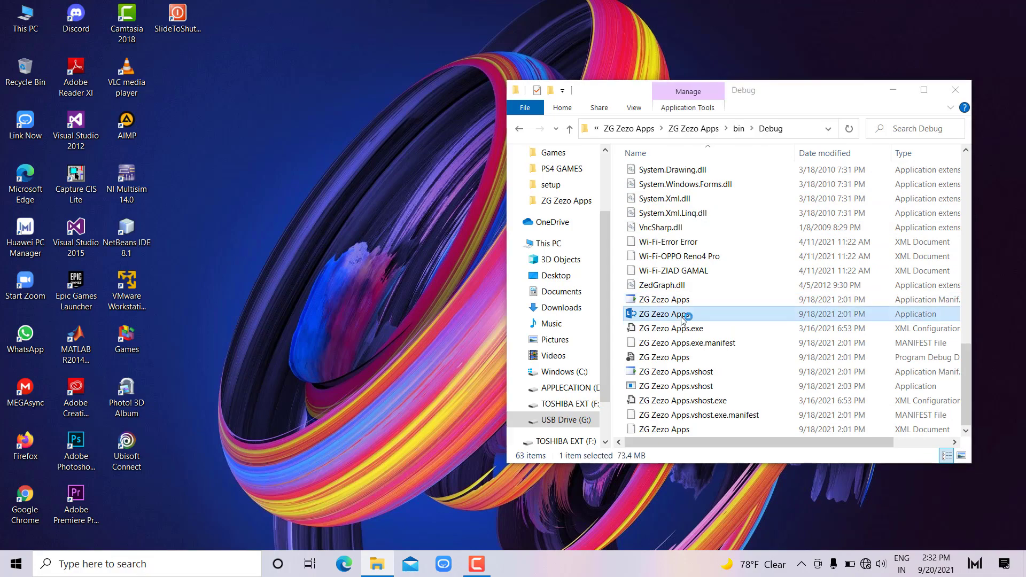
{"action": "left_click", "coordinate": [899, 94]}
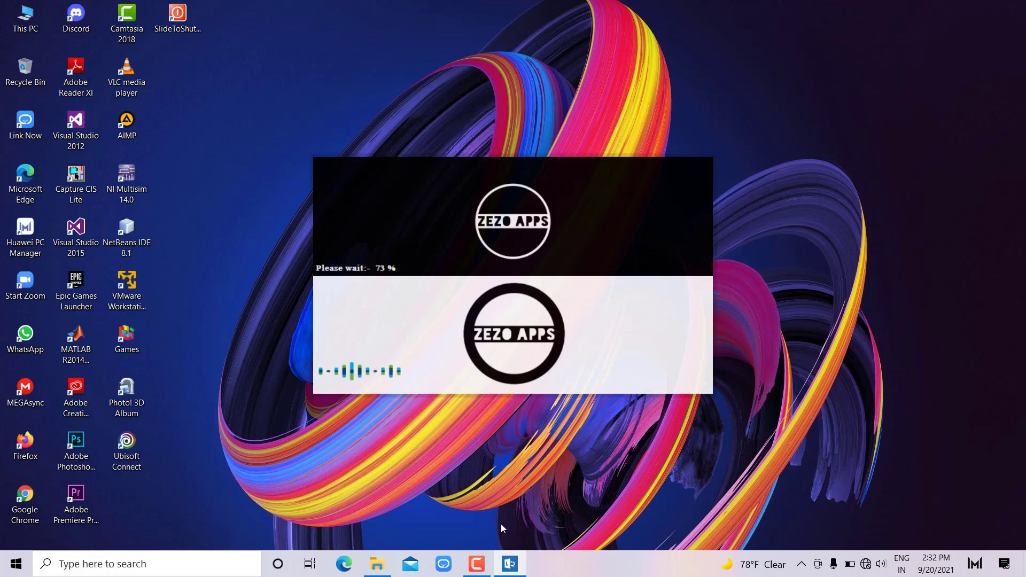
{"action": "left_click", "coordinate": [488, 572]}
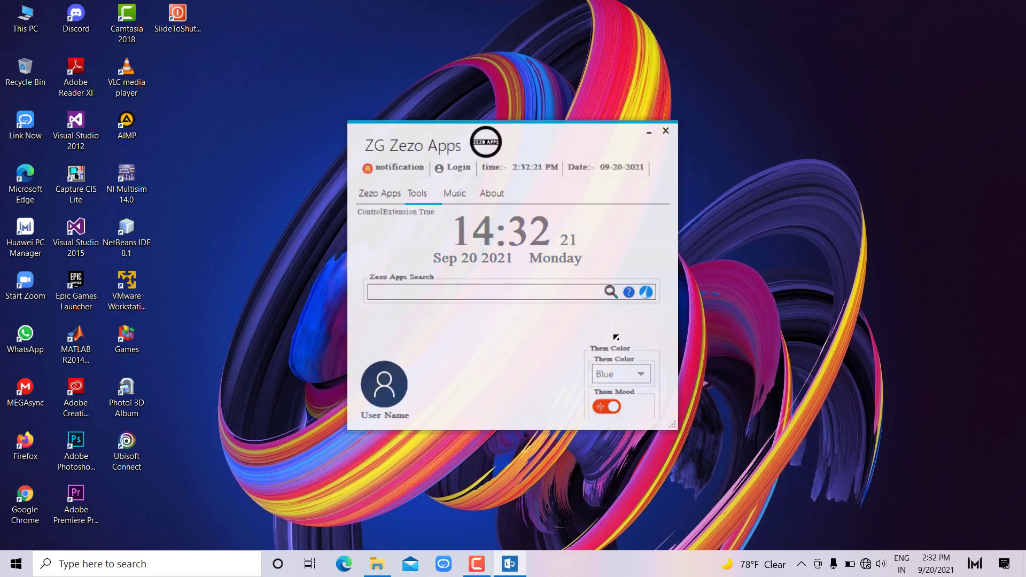
View the Music page, and open the Windows launcher from the Zezo Apps page
{"action": "left_click", "coordinate": [463, 194]}
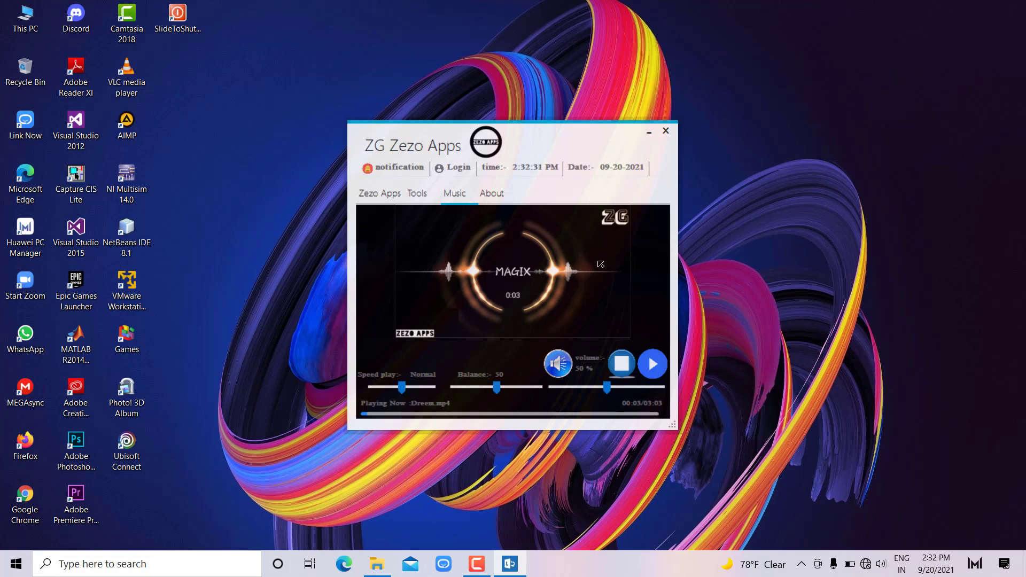
{"action": "left_click", "coordinate": [368, 191]}
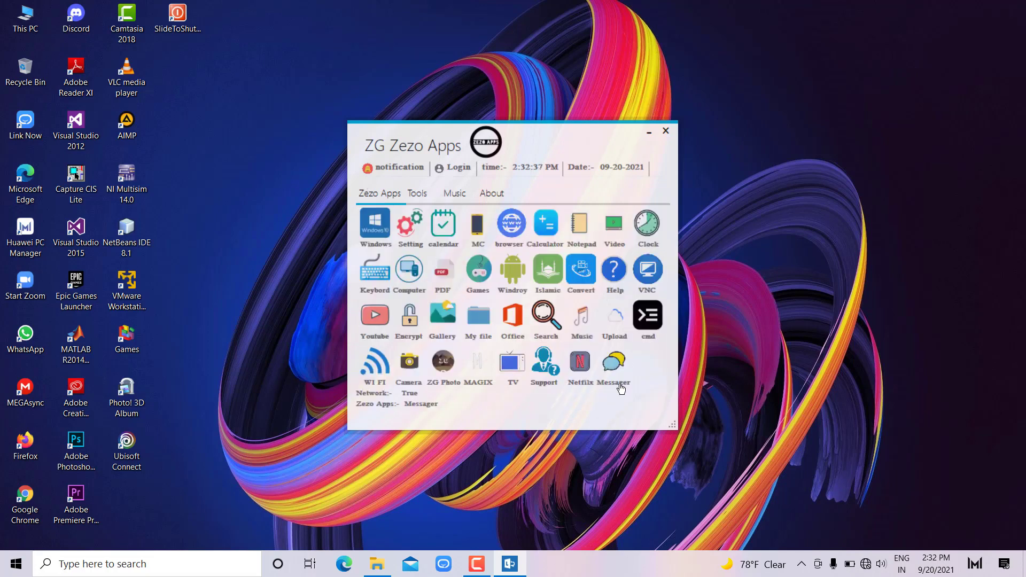
{"action": "left_click", "coordinate": [375, 224]}
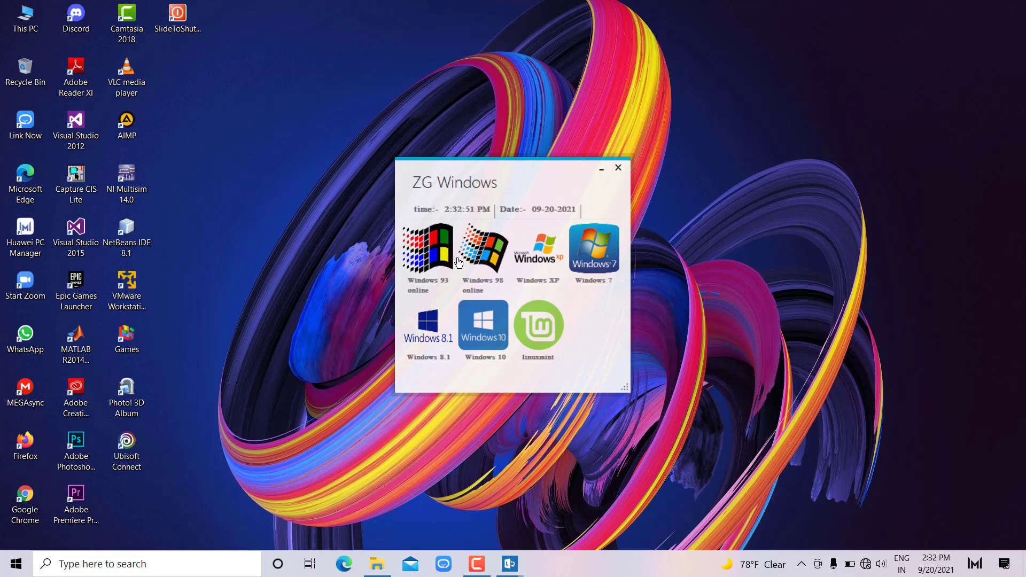
{"action": "key", "text": "XF86AudioMicMute"}
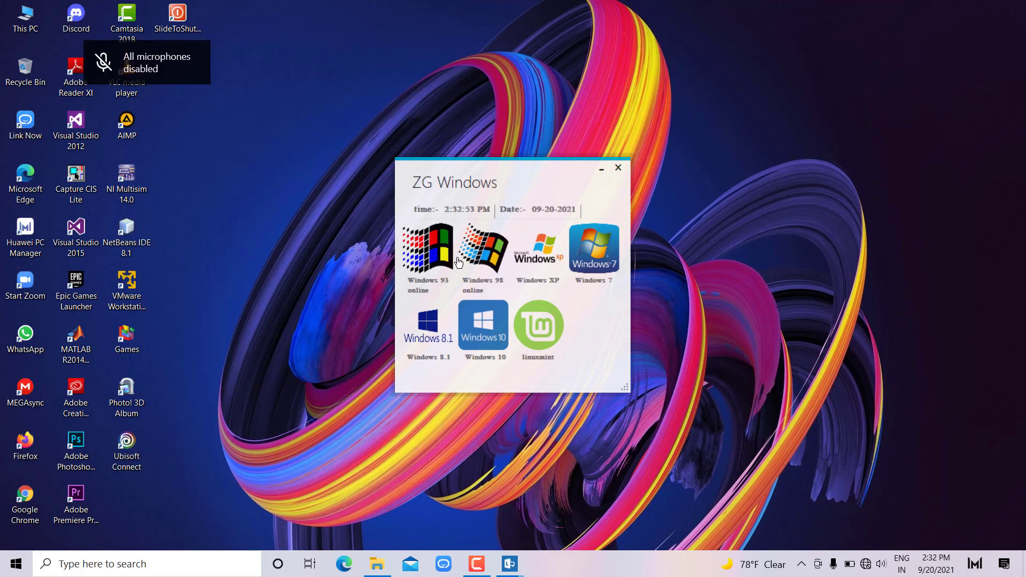
{"action": "key", "text": "XF86AudioMicMute"}
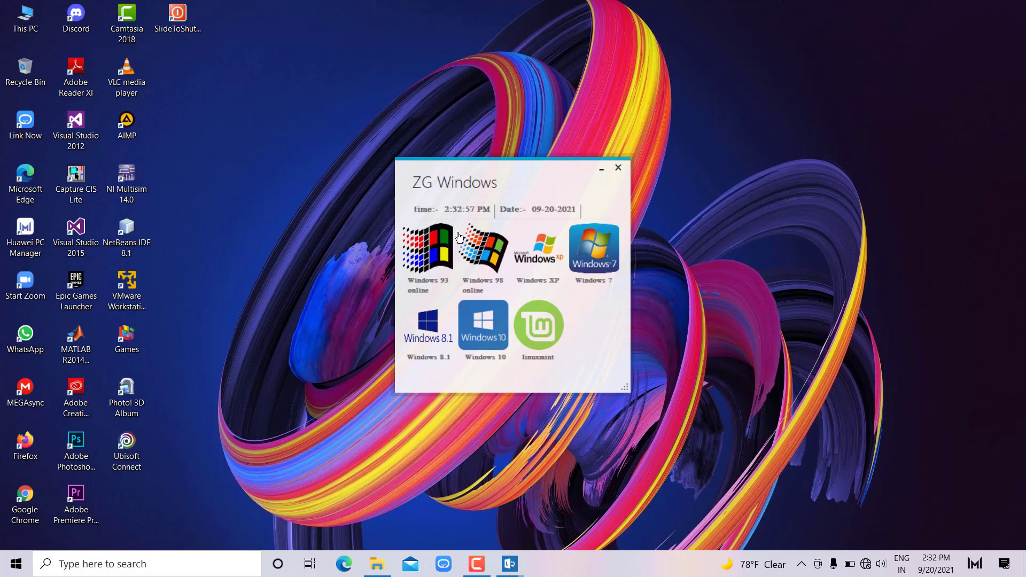
Launch Windows XP from ZG Windows, confirming that VMware Workstation 16 Player is installed
{"action": "left_click", "coordinate": [543, 262]}
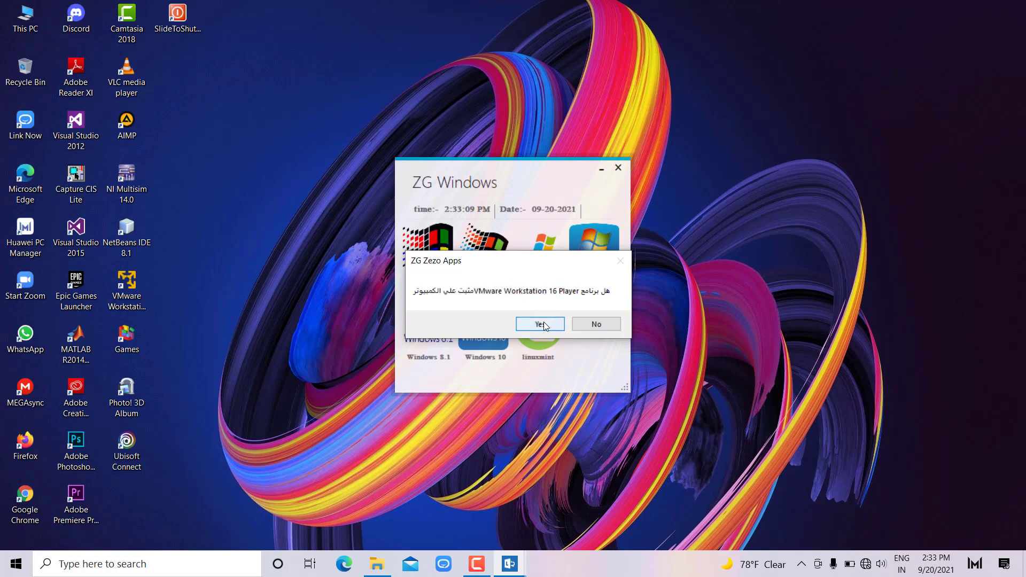
{"action": "left_click", "coordinate": [144, 296]}
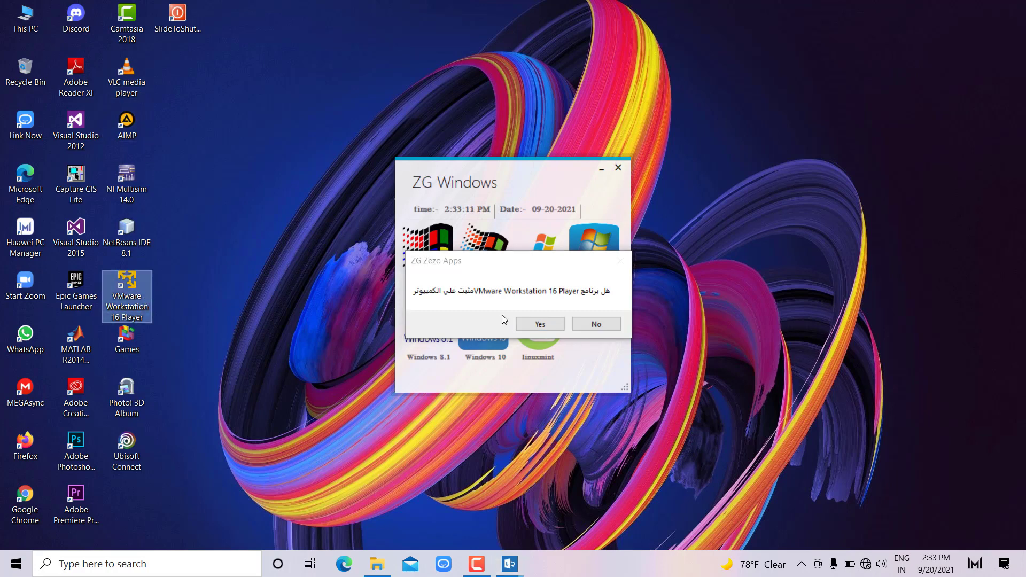
{"action": "left_click", "coordinate": [598, 314]}
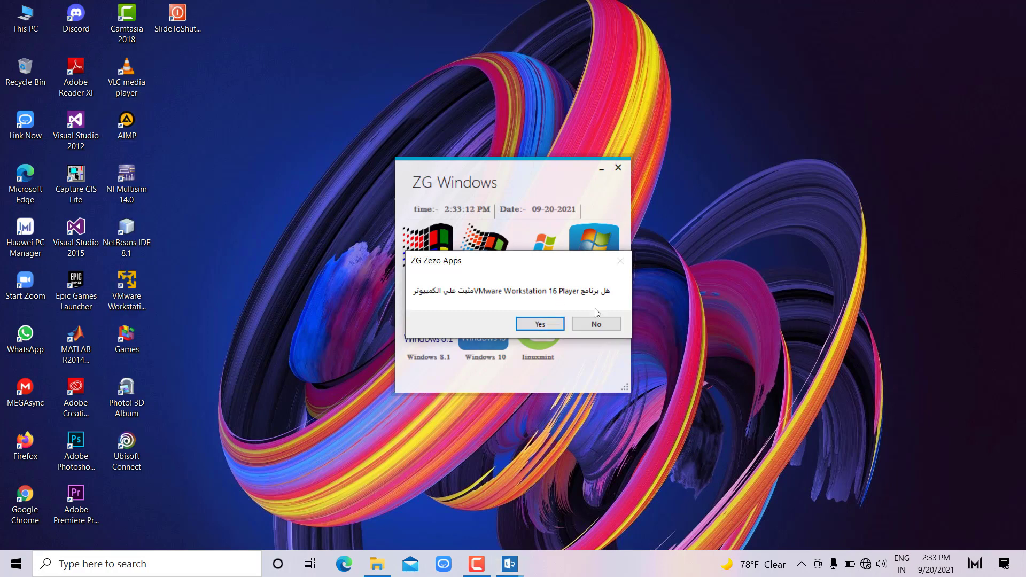
{"action": "left_click", "coordinate": [546, 323]}
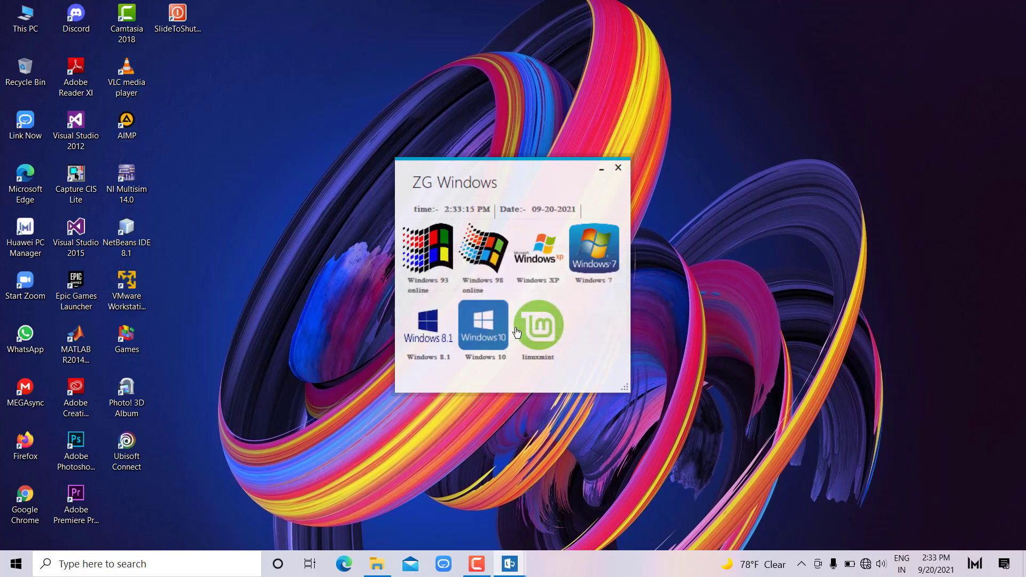
{"action": "left_click", "coordinate": [542, 280]}
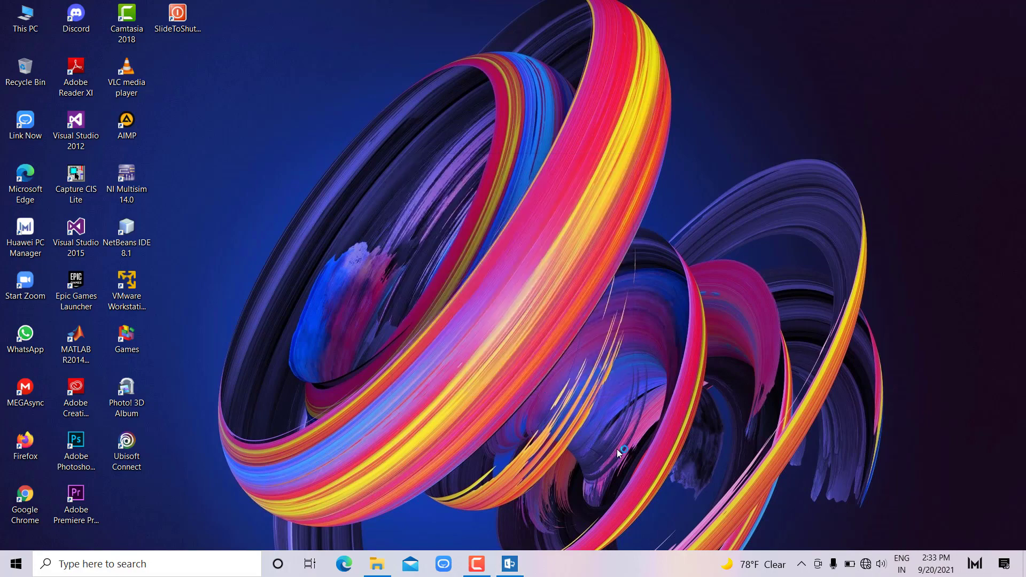
{"action": "left_click", "coordinate": [390, 567]}
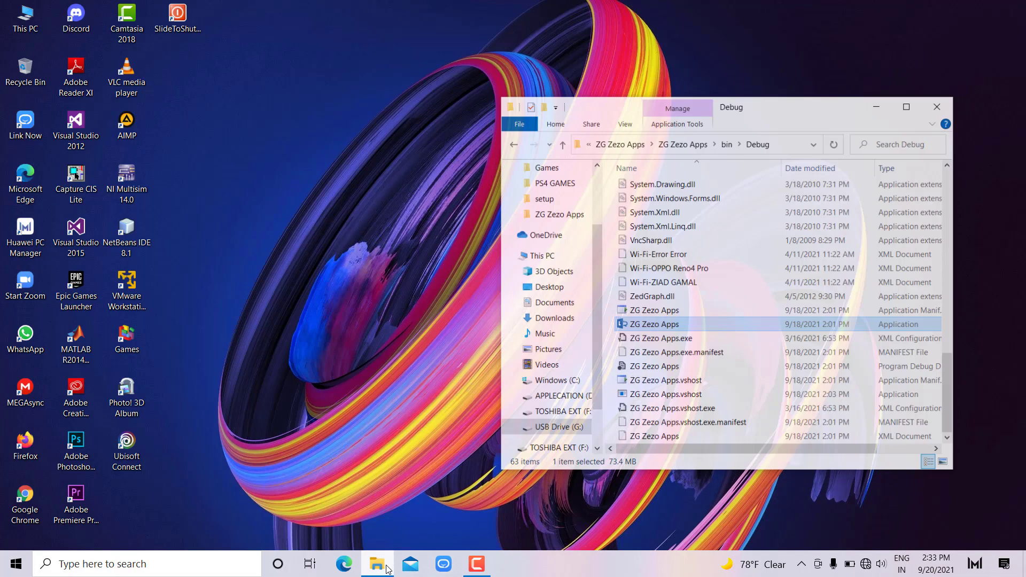
{"action": "left_click", "coordinate": [391, 567]}
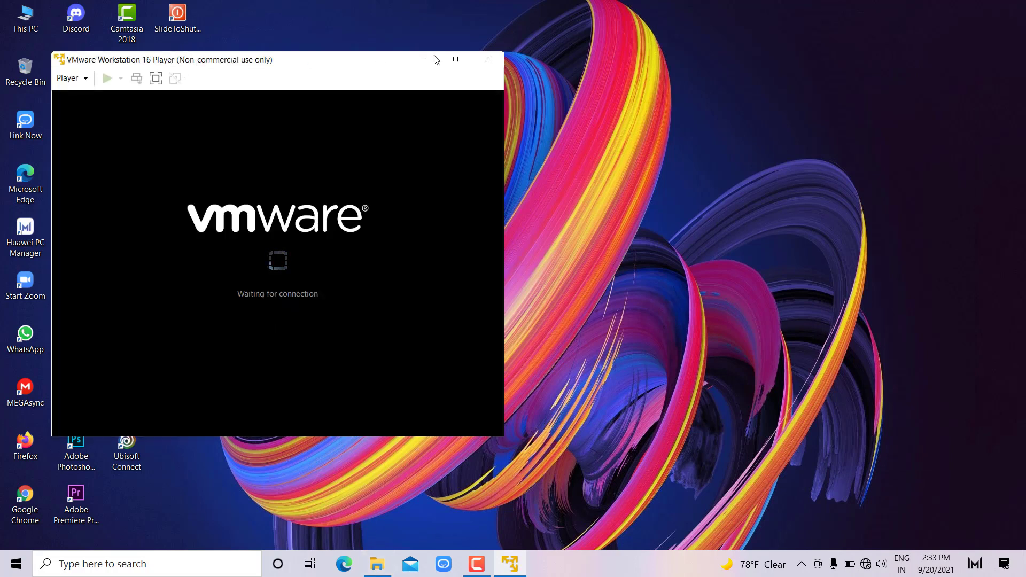
Start the Windows XP virtual machine as copied, keep connecting the missing ide1:0 device at power-on, and show it full screen
{"action": "left_click_drag", "start_coordinate": [166, 61], "coordinate": [382, 57]}
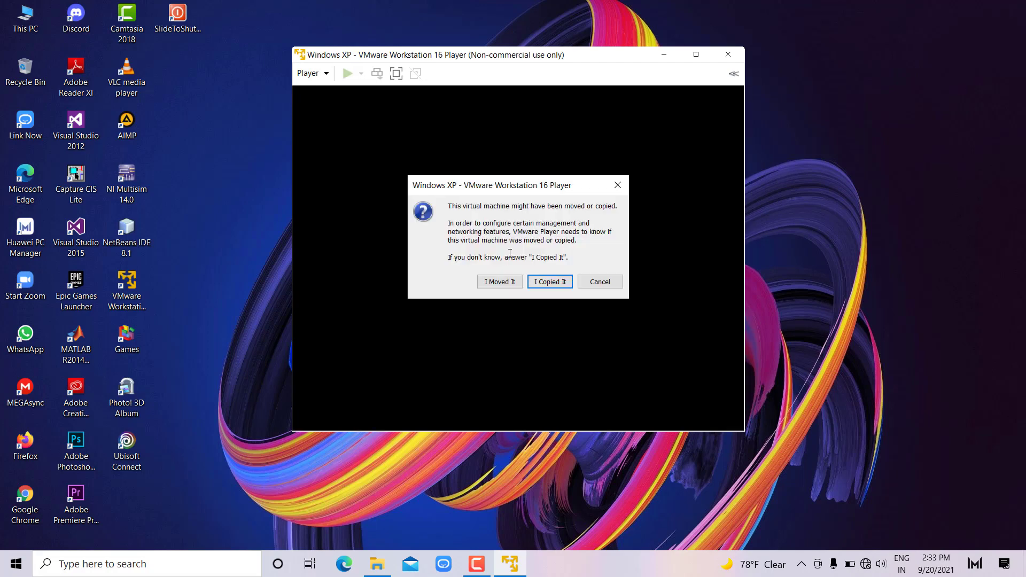
{"action": "left_click", "coordinate": [552, 283]}
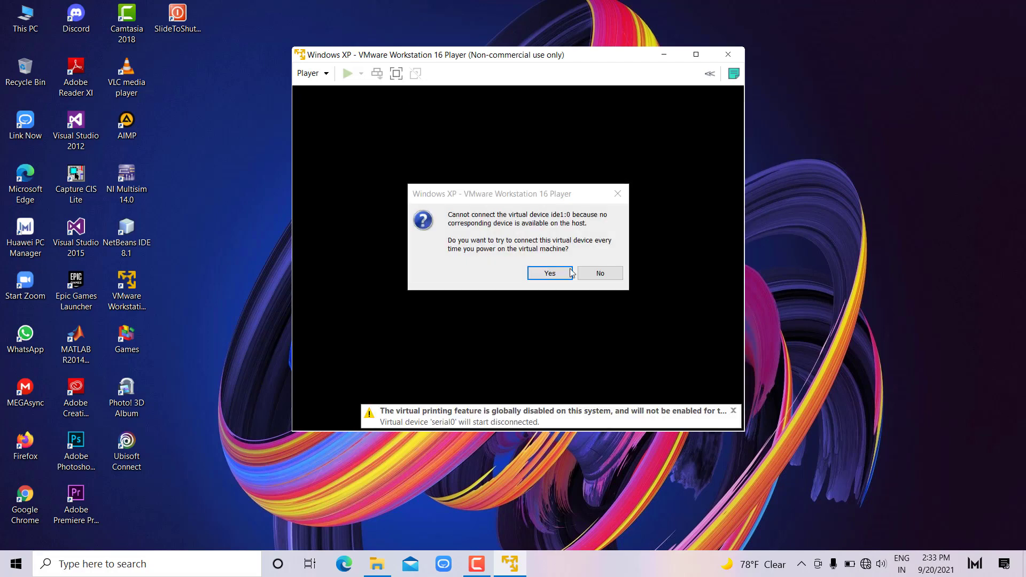
{"action": "left_click", "coordinate": [556, 274]}
{"action": "left_click", "coordinate": [397, 74]}
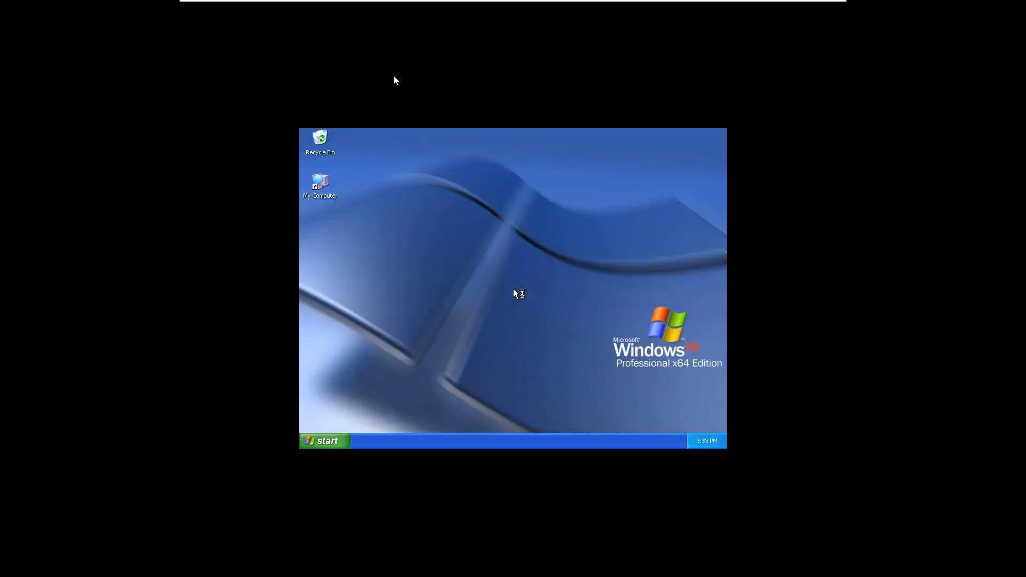
Set the Windows XP screen resolution to 1440 by 900 pixels and keep the new display settings
{"action": "right_click", "coordinate": [463, 177]}
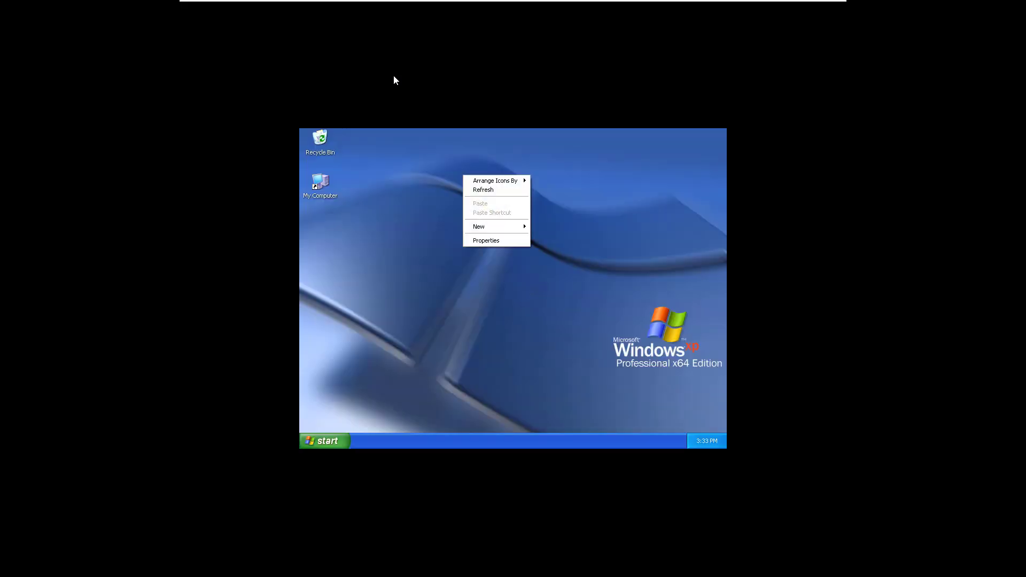
{"action": "left_click", "coordinate": [495, 241]}
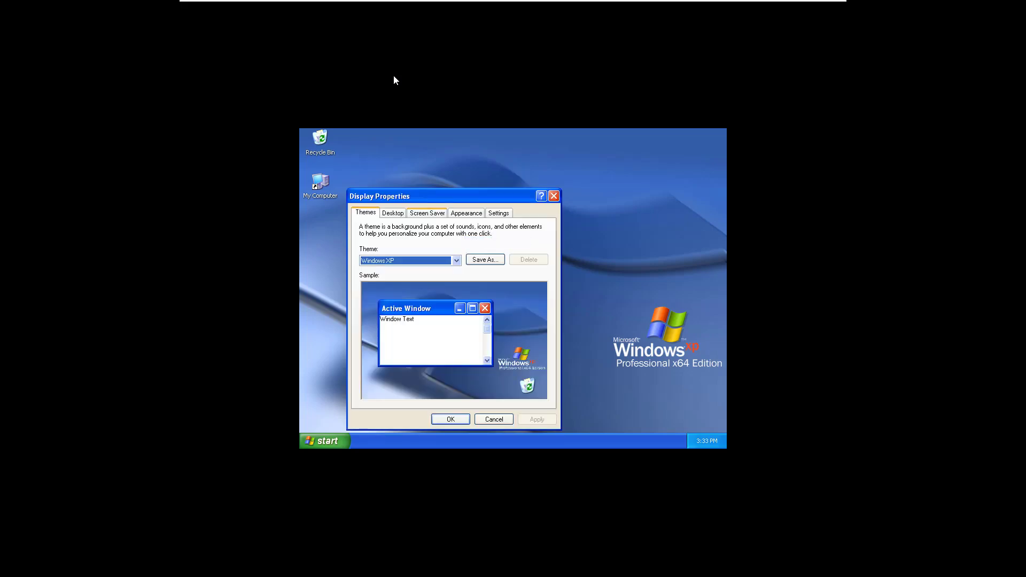
{"action": "key", "text": "ctrl+shift+Tab"}
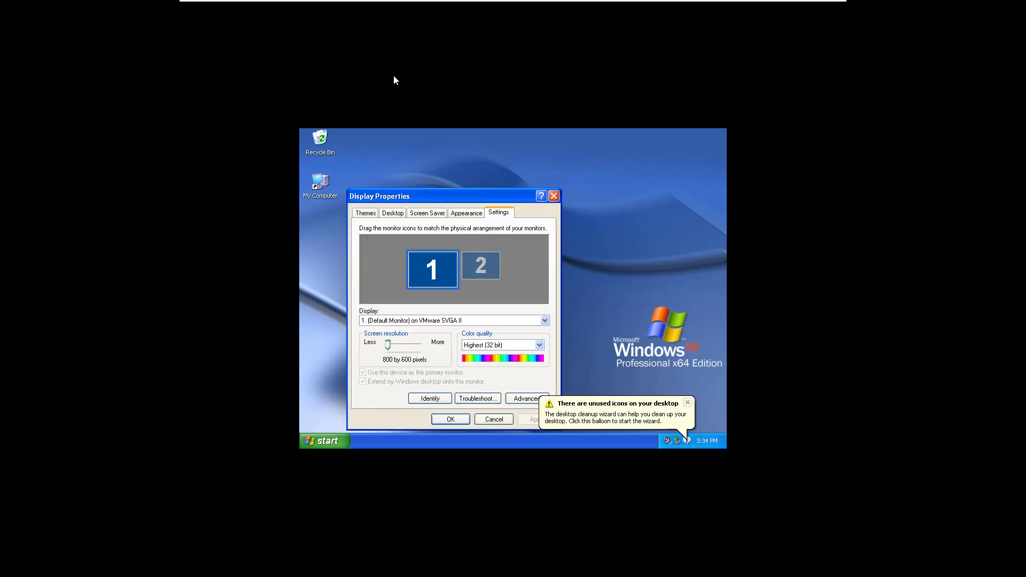
{"action": "key", "text": "Right"}
{"action": "key", "text": "Right"}
{"action": "key", "text": "Right"}
{"action": "key", "text": "Right"}
{"action": "key", "text": "Right"}
{"action": "key", "text": "Right"}
{"action": "key", "text": "Right"}
{"action": "key", "text": "Left"}
{"action": "key", "text": "Left"}
{"action": "key", "text": "Left"}
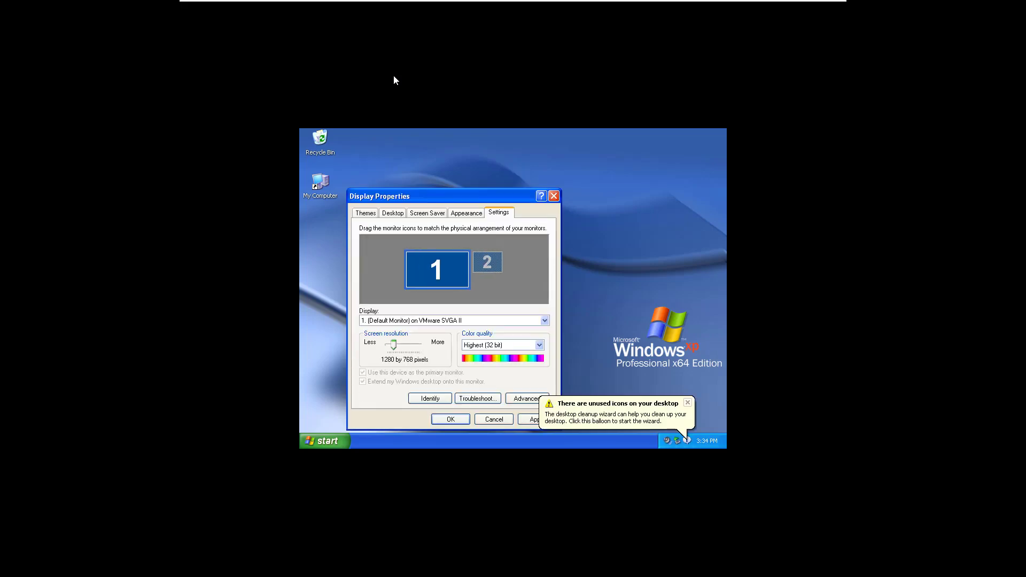
{"action": "key", "text": "Right"}
{"action": "key", "text": "Right"}
{"action": "key", "text": "Right"}
{"action": "key", "text": "Right"}
{"action": "key", "text": "Right"}
{"action": "key", "text": "Right"}
{"action": "key", "text": "Left"}
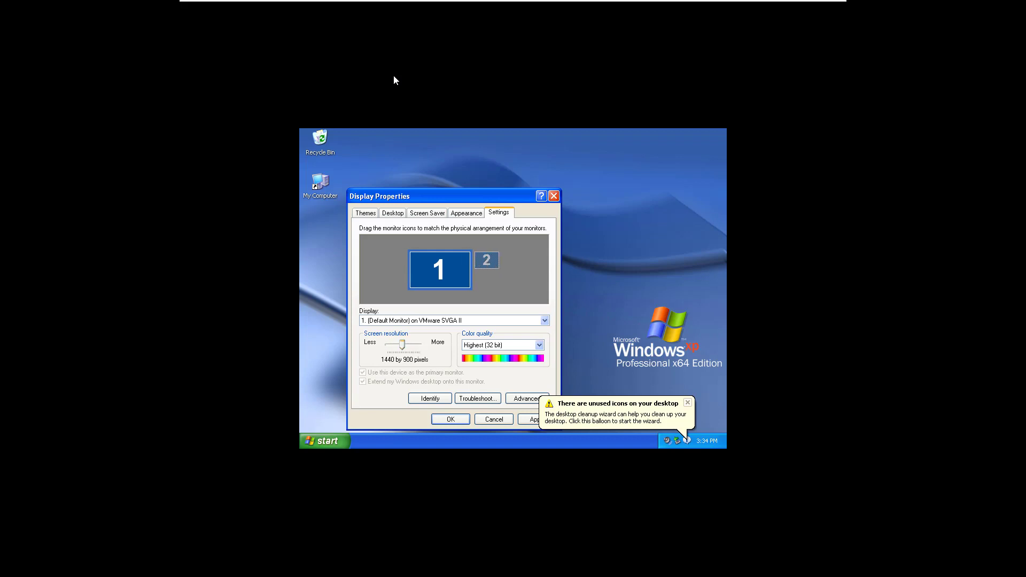
{"action": "key", "text": "Return"}
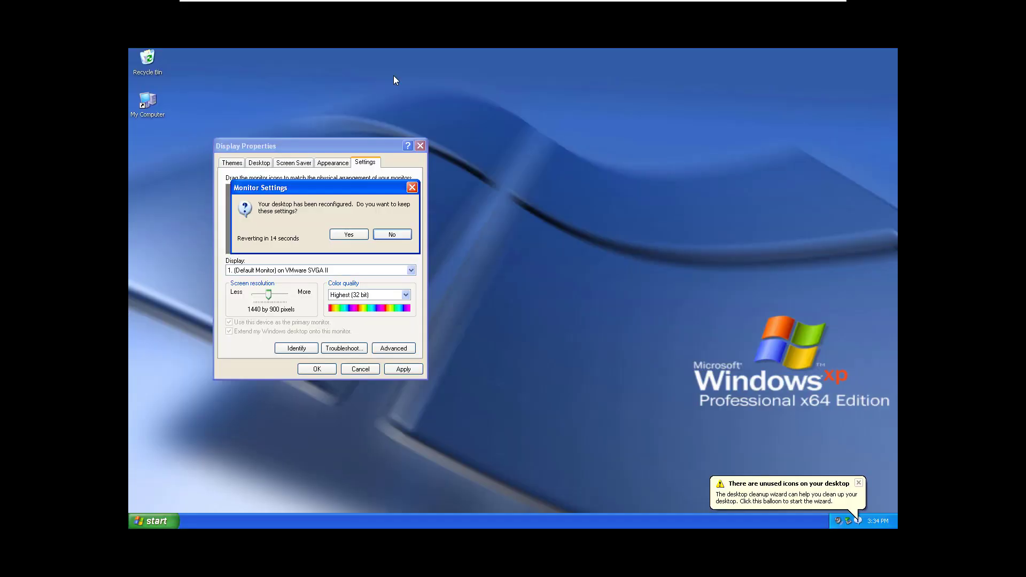
{"action": "key", "text": "Left"}
{"action": "key", "text": "Return"}
Reopen the Windows XP desktop's Display Properties at the screen resolution settings
{"action": "key", "text": "shift+F10"}
{"action": "key", "text": "Up"}
{"action": "key", "text": "Up"}
{"action": "key", "text": "Down"}
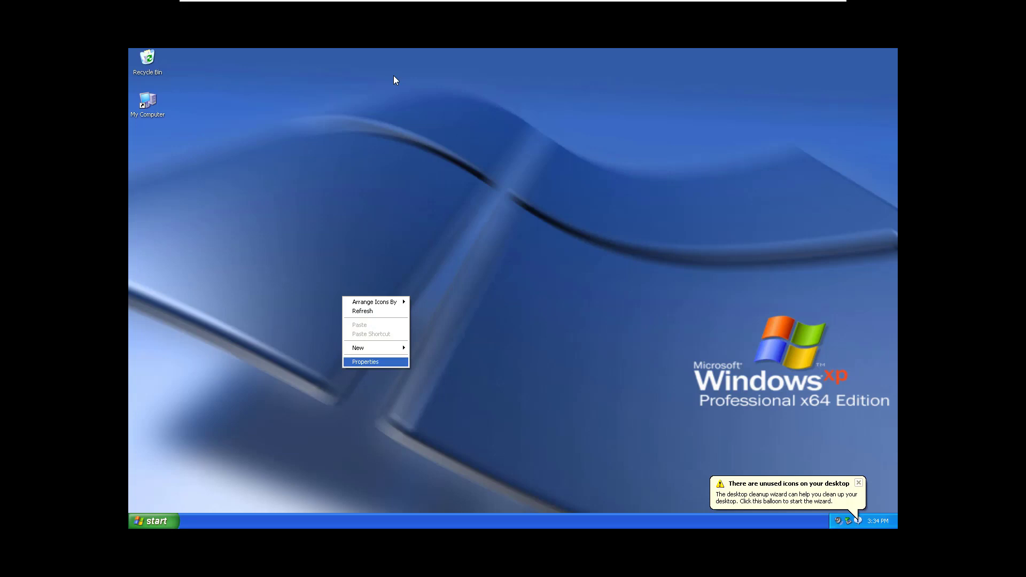
{"action": "key", "text": "Return"}
{"action": "key", "text": "ctrl+shift+Tab"}
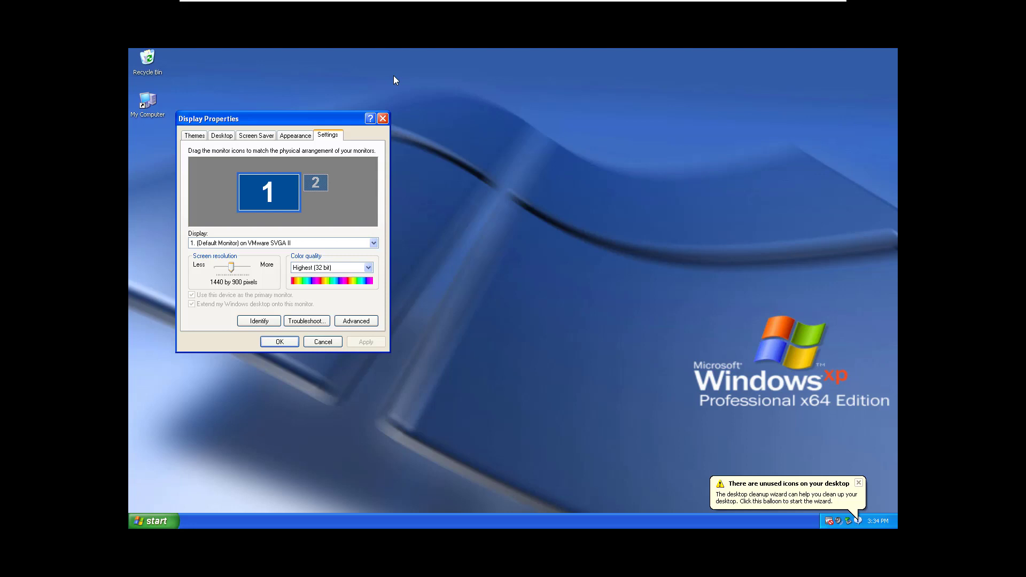
Try a screen resolution of 1920 by 1440 pixels and decline to keep it
{"action": "key", "text": "Right"}
{"action": "key", "text": "Right"}
{"action": "key", "text": "Right"}
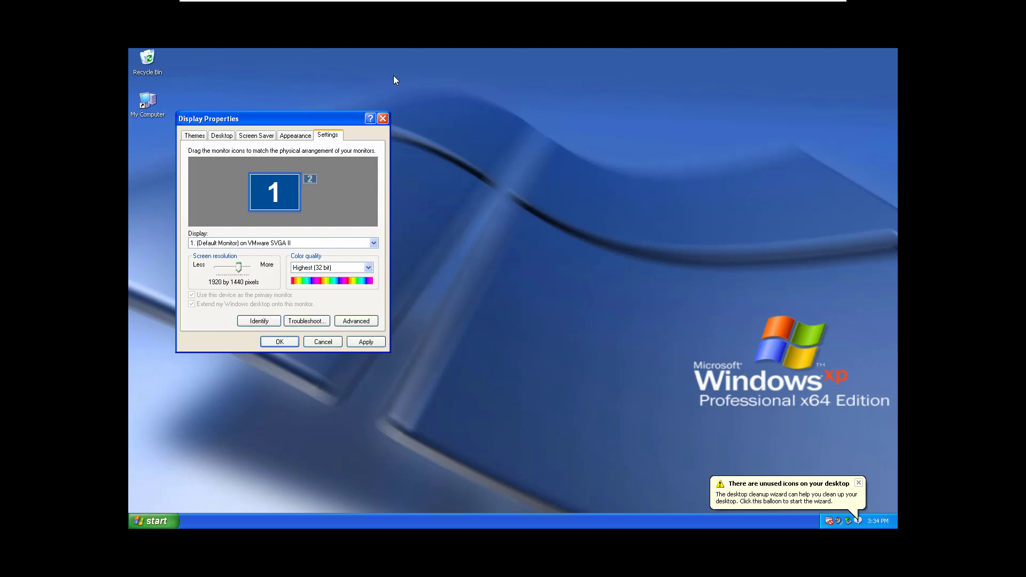
{"action": "key", "text": "Return"}
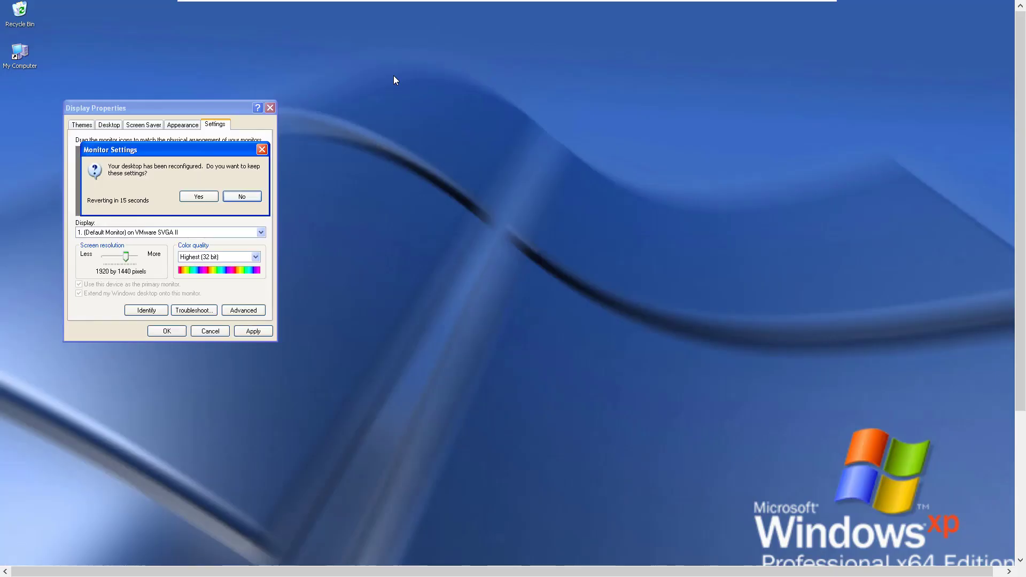
{"action": "key", "text": "Return"}
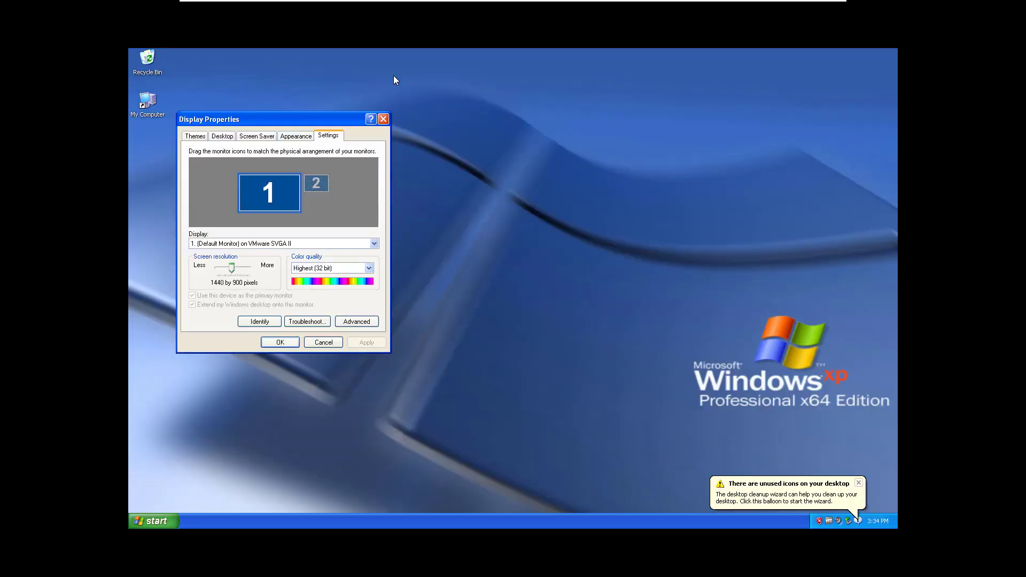
Set the Windows XP screen resolution to 1920 by 1080 pixels and keep the new display settings
{"action": "key", "text": "Right"}
{"action": "key", "text": "Right"}
{"action": "key", "text": "Right"}
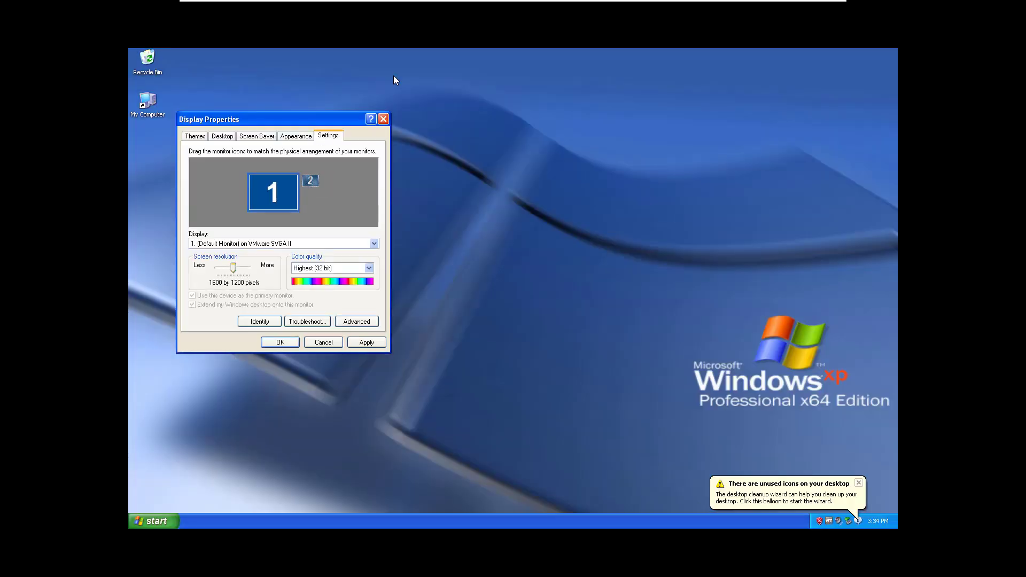
{"action": "key", "text": "Left"}
{"action": "key", "text": "Left"}
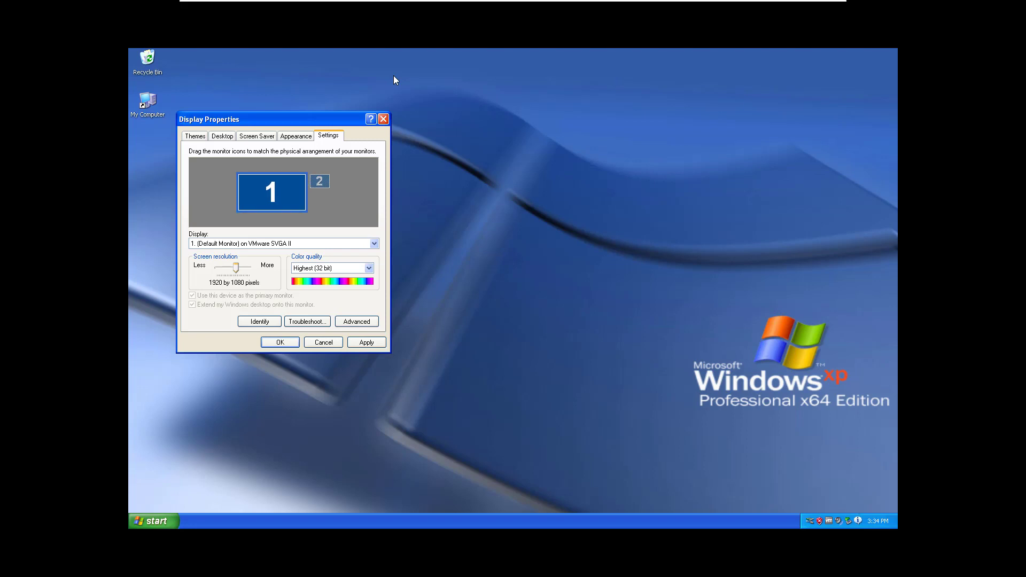
{"action": "key", "text": "Return"}
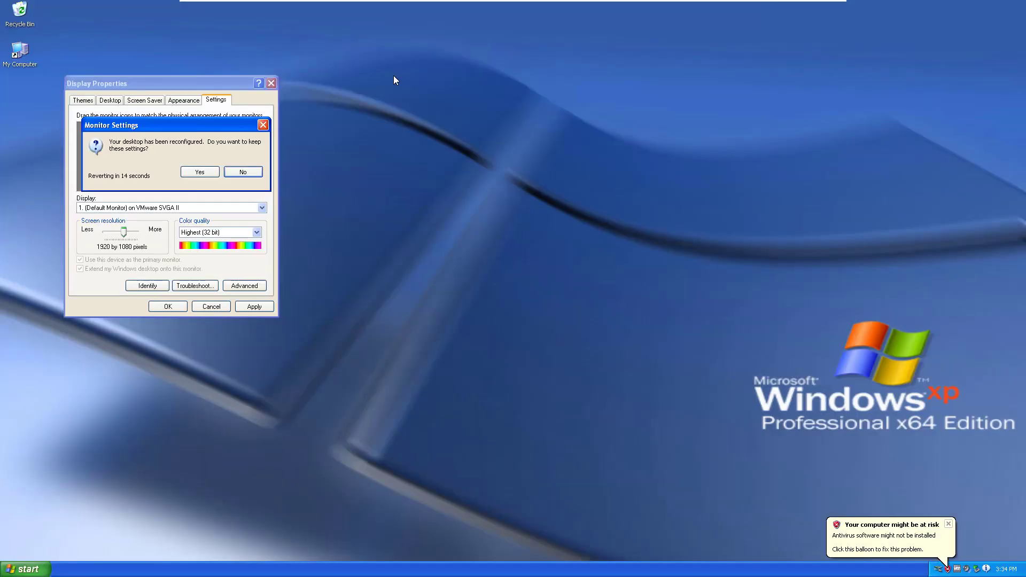
{"action": "key", "text": "Left"}
{"action": "key", "text": "Return"}
Check the screen resolution settings in the desktop's Display Properties, then close the dialog without changes
{"action": "key", "text": "shift+F10"}
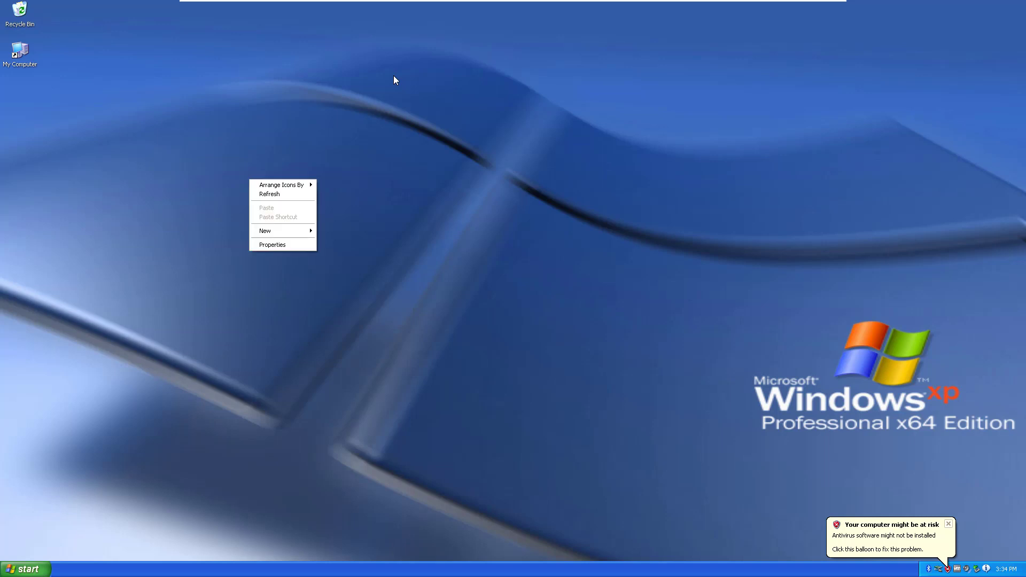
{"action": "key", "text": "Up"}
{"action": "key", "text": "Return"}
{"action": "key", "text": "ctrl+shift+Tab"}
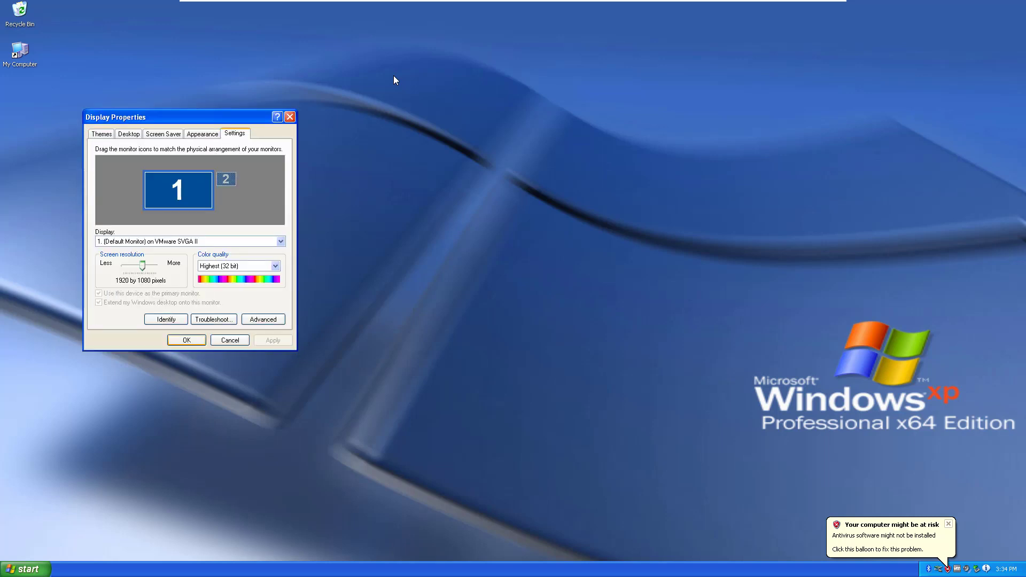
{"action": "key", "text": "Escape"}
Browse the installed programs of Windows XP, open an Internet Explorer window from there and close it
{"action": "key", "text": "super"}
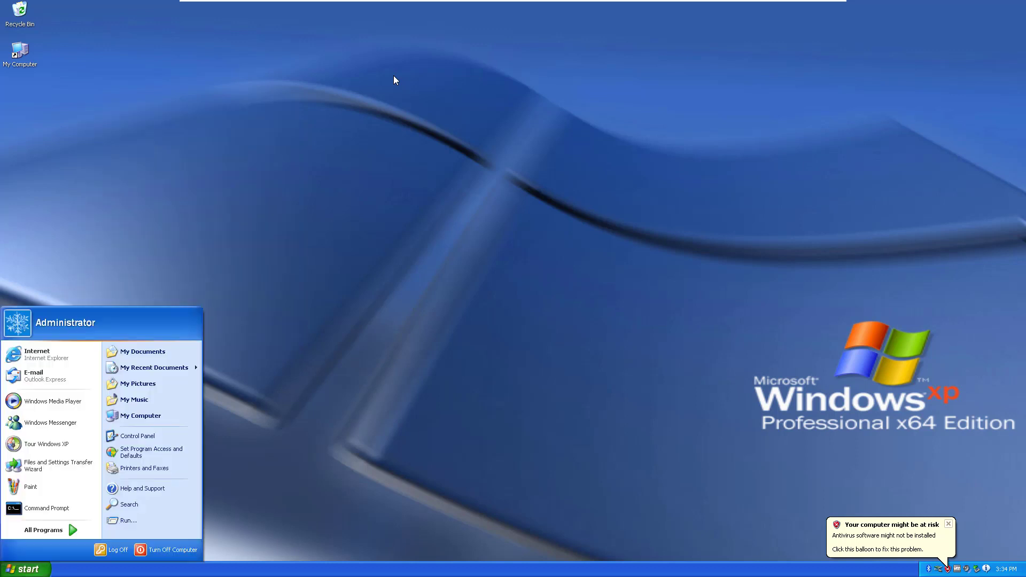
{"action": "key", "text": "p"}
{"action": "key", "text": "i"}
{"action": "key", "text": "a"}
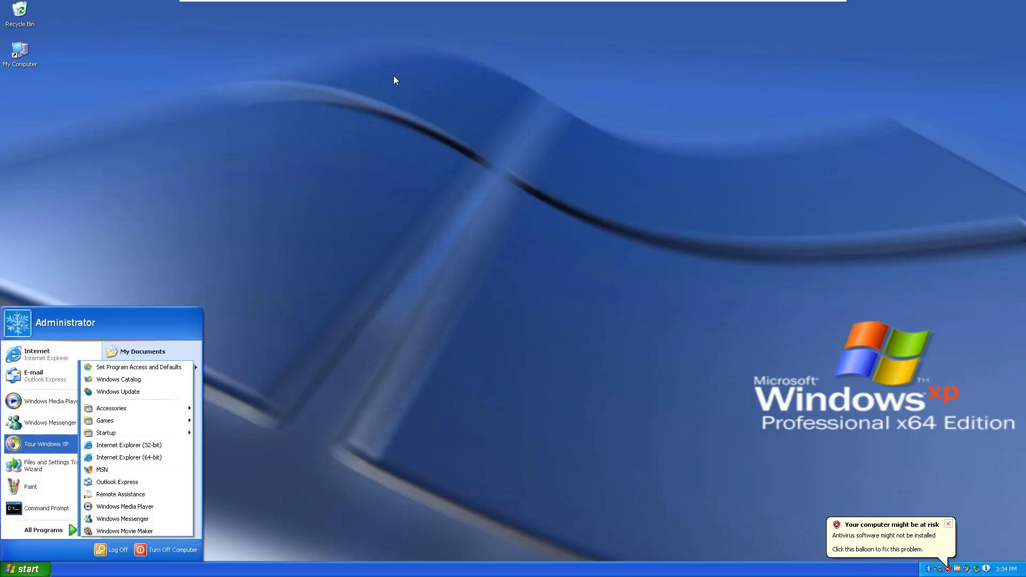
{"action": "key", "text": "p"}
{"action": "key", "text": "i"}
{"action": "key", "text": "Return"}
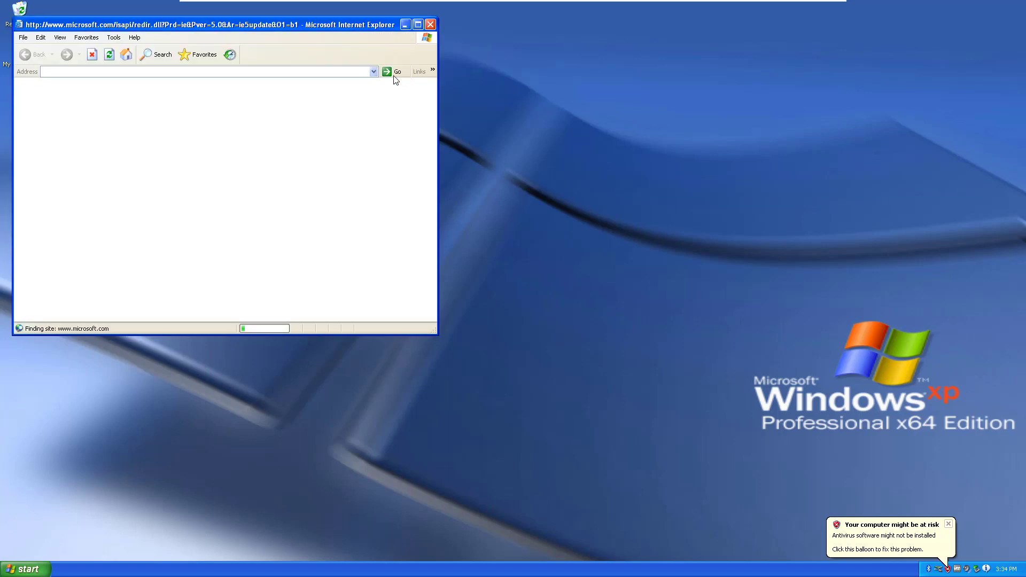
{"action": "key", "text": "alt+F4"}
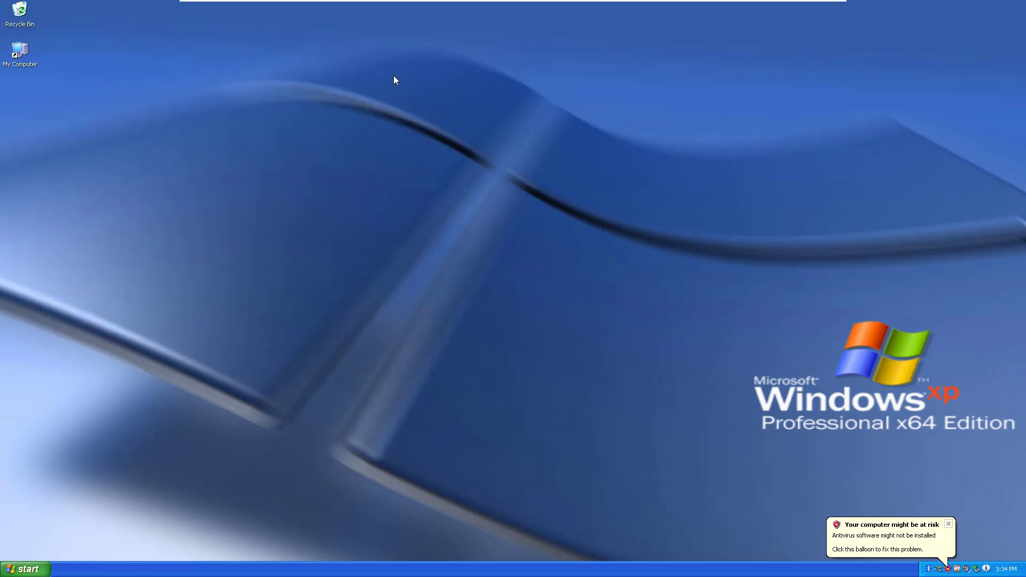
View the drives in My Computer, select Local Disk (C:) to see its details, and close the window
{"action": "key", "text": "m"}
{"action": "key", "text": "Return"}
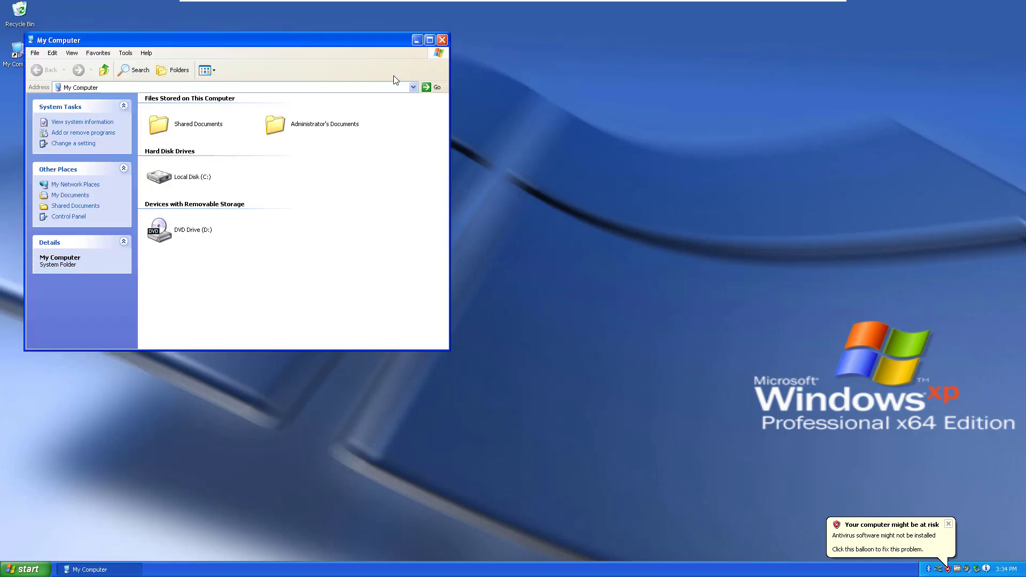
{"action": "key", "text": "l"}
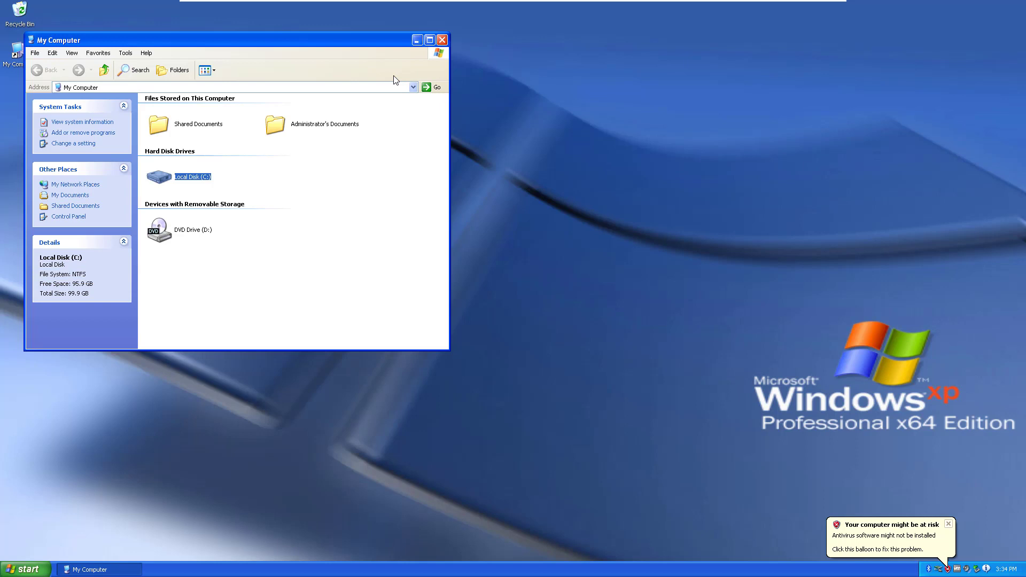
{"action": "key", "text": "alt+F4"}
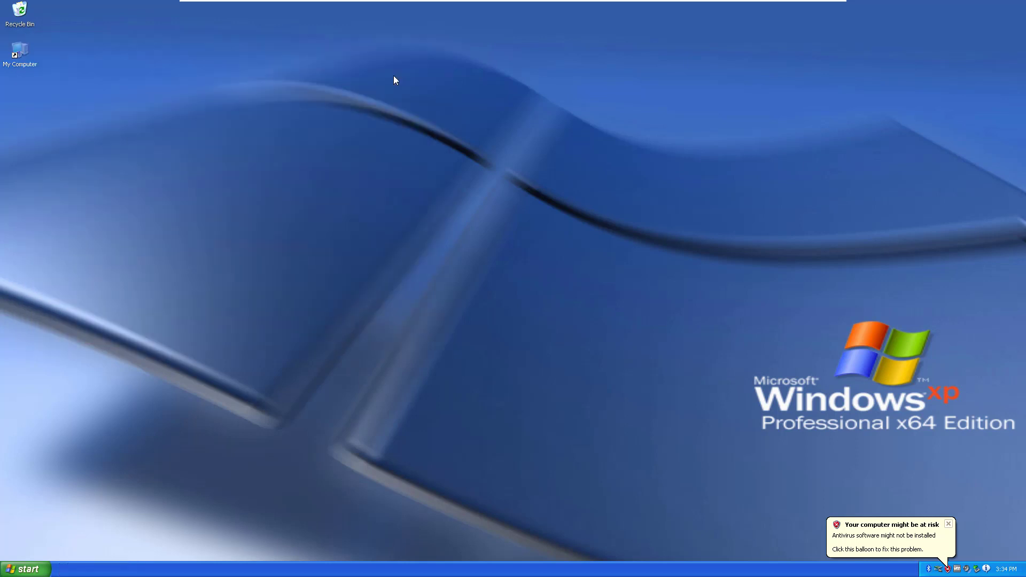
View the general properties of the My Computer desktop shortcut, then open My Computer briefly and close it
{"action": "key", "text": "shift+F10"}
{"action": "key", "text": "Up"}
{"action": "key", "text": "Up"}
{"action": "key", "text": "Down"}
{"action": "key", "text": "Return"}
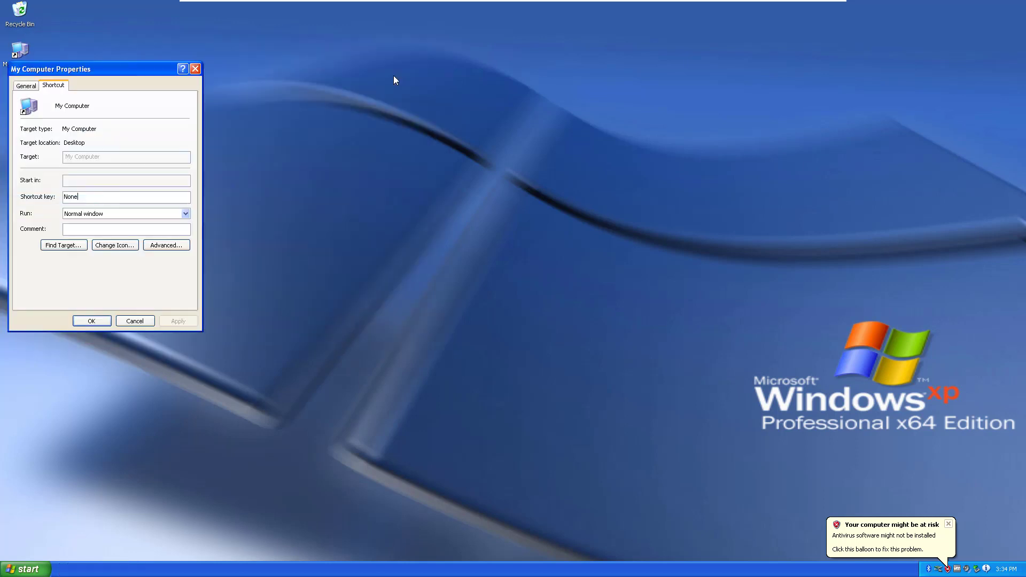
{"action": "key", "text": "ctrl+shift+Tab"}
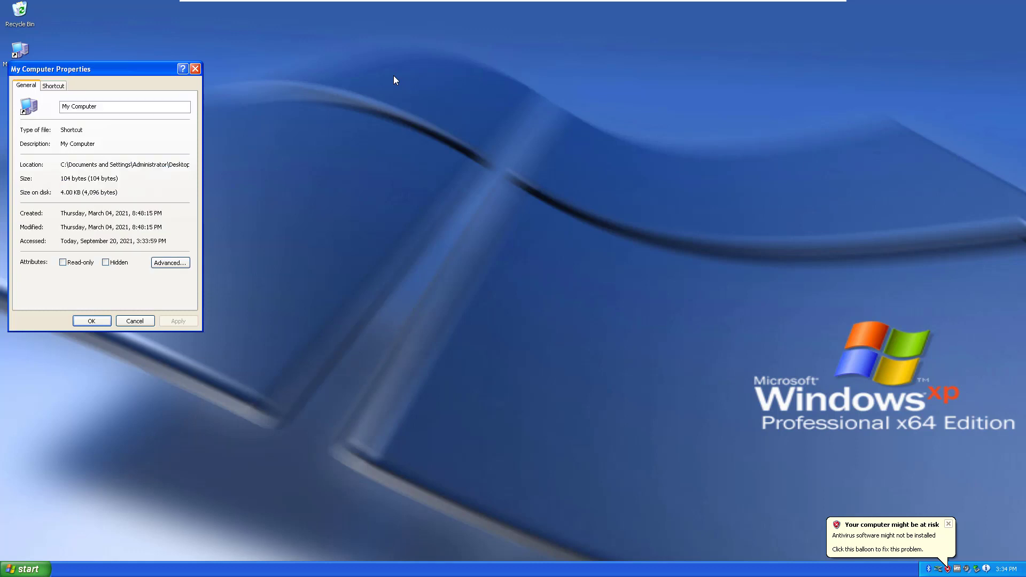
{"action": "key", "text": "Escape"}
{"action": "key", "text": "Return"}
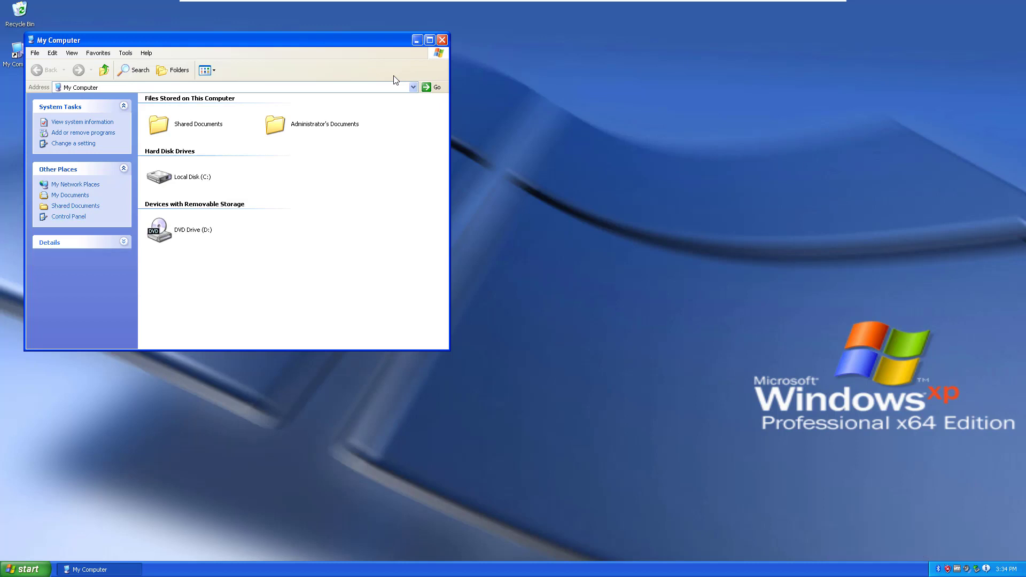
{"action": "key", "text": "alt+F4"}
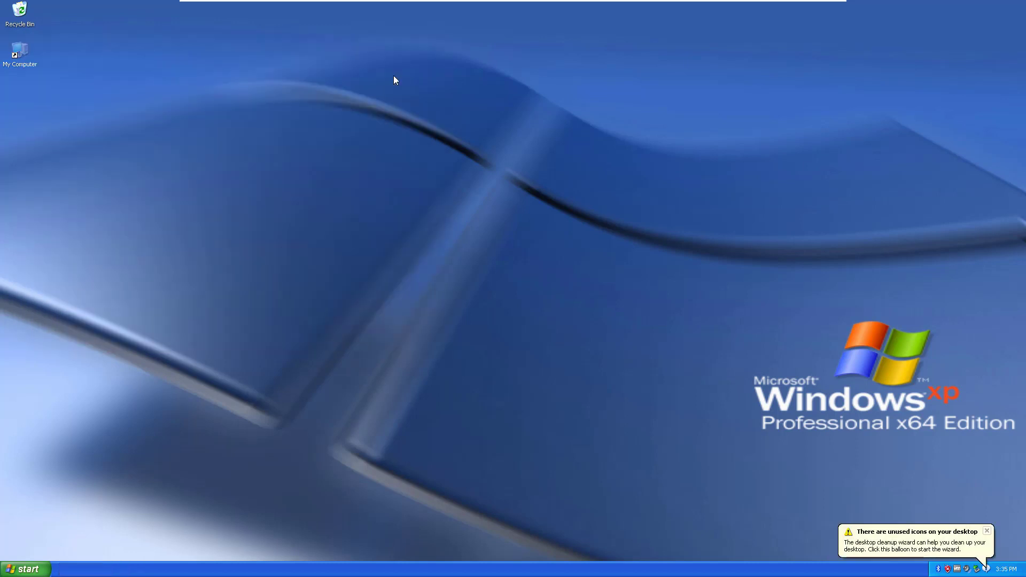
Restart the Windows XP virtual machine from within the guest system
{"action": "key", "text": "super"}
{"action": "key", "text": "u"}
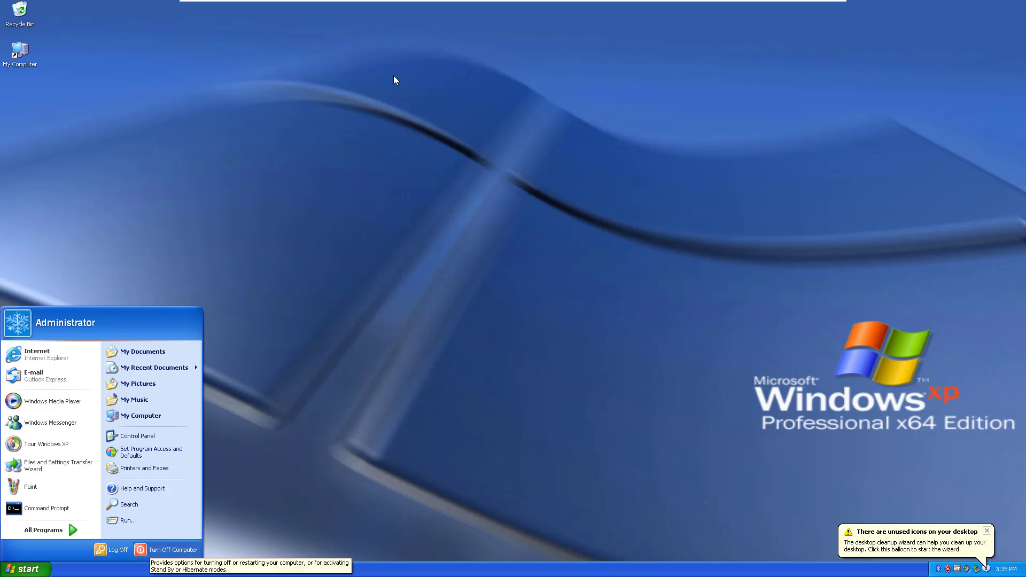
{"action": "key", "text": "r"}
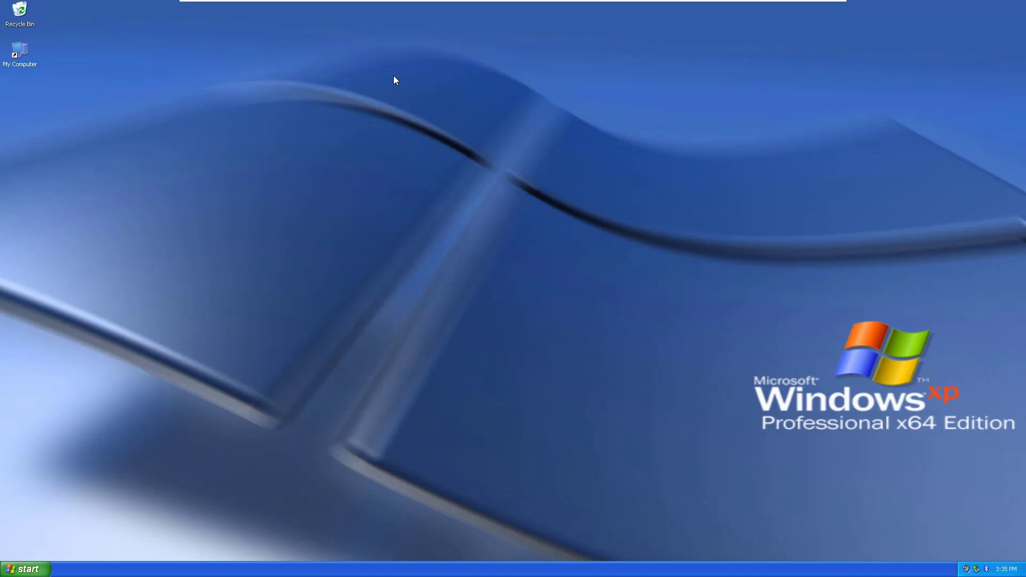
{"action": "key", "text": "super"}
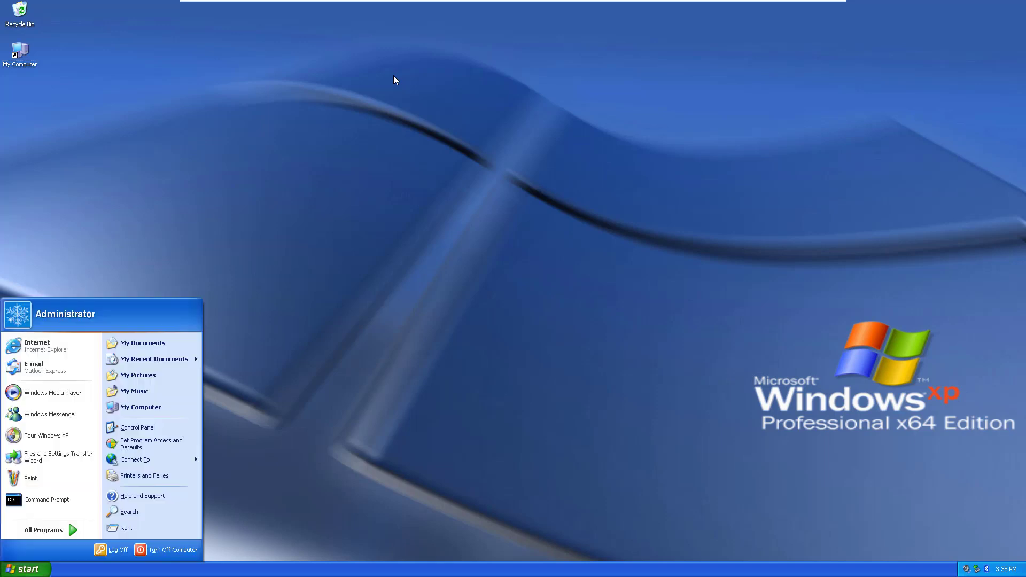
{"action": "key", "text": "super"}
{"action": "key", "text": "super"}
{"action": "key", "text": "super"}
{"action": "key", "text": "super"}
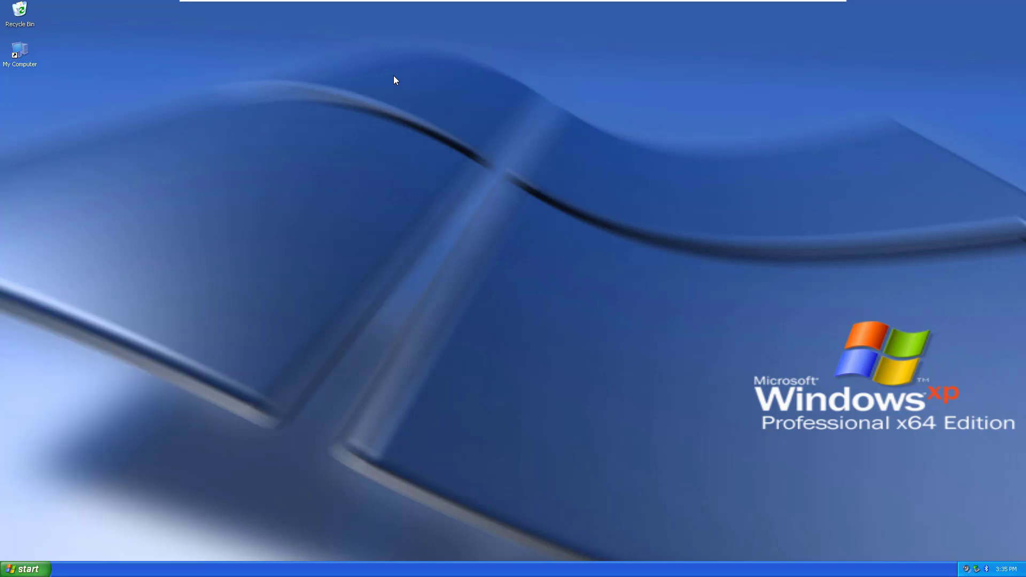
{"action": "key", "text": "super"}
{"action": "key", "text": "super"}
{"action": "key", "text": "super"}
{"action": "key", "text": "super"}
{"action": "key", "text": "super"}
{"action": "key", "text": "super"}
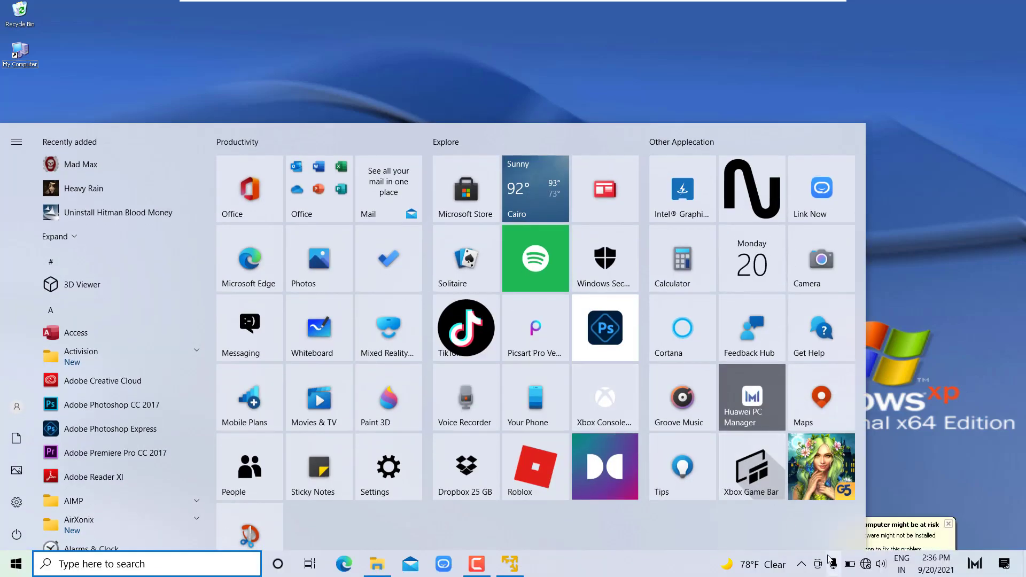
{"action": "left_click", "coordinate": [487, 570]}
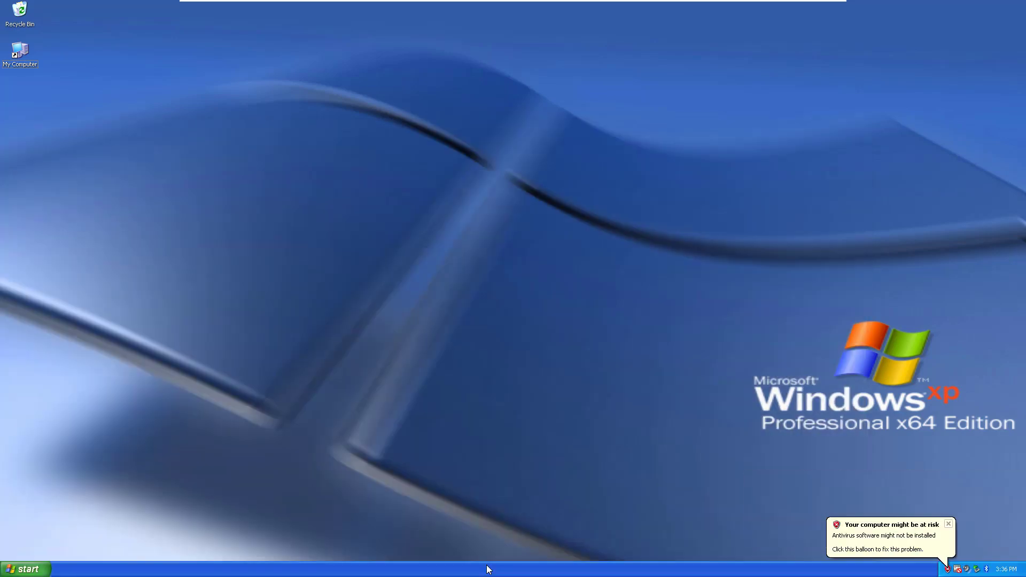
Turn off the Windows XP virtual machine and dismiss the removable devices hint
{"action": "key", "text": "super"}
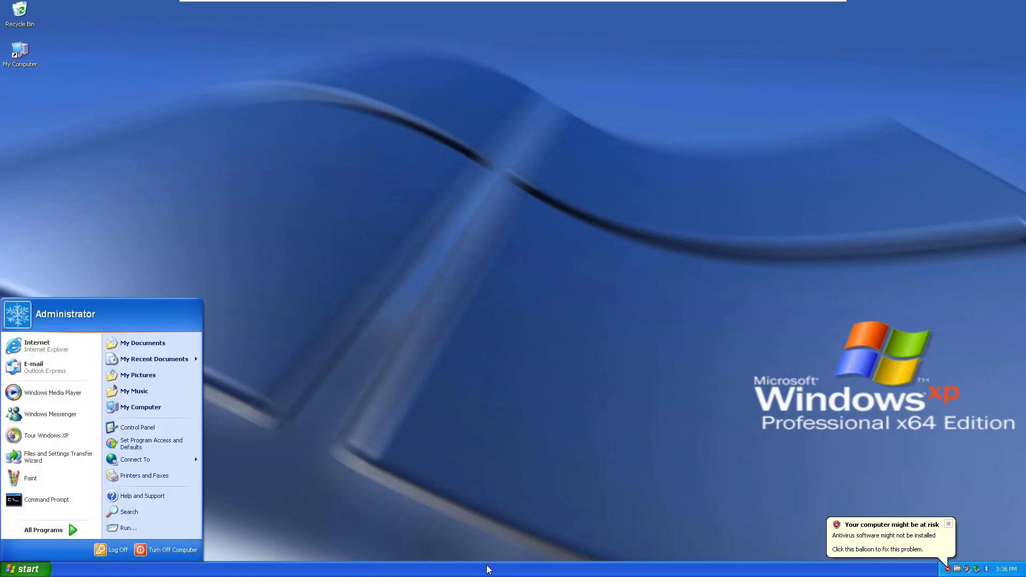
{"action": "key", "text": "u"}
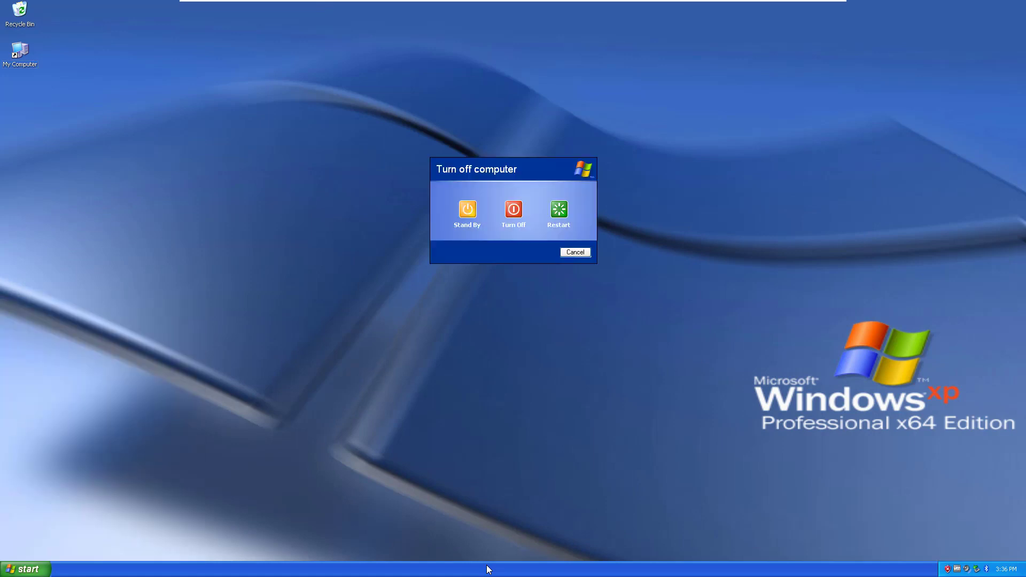
{"action": "key", "text": "u"}
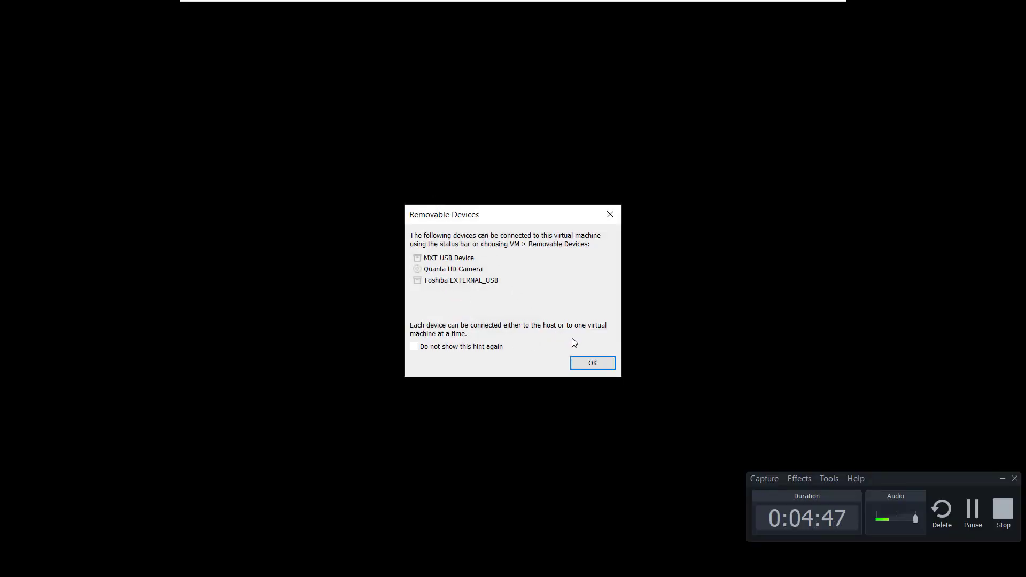
{"action": "left_click", "coordinate": [593, 364]}
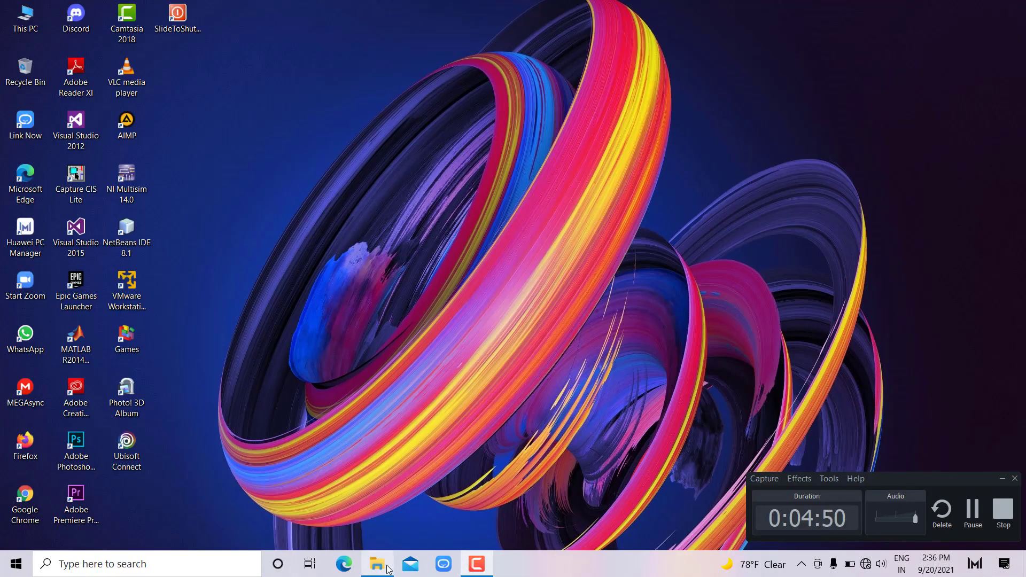
Launch the ZG Zezo Apps application from the Debug folder and open its Windows collection
{"action": "left_click", "coordinate": [386, 566]}
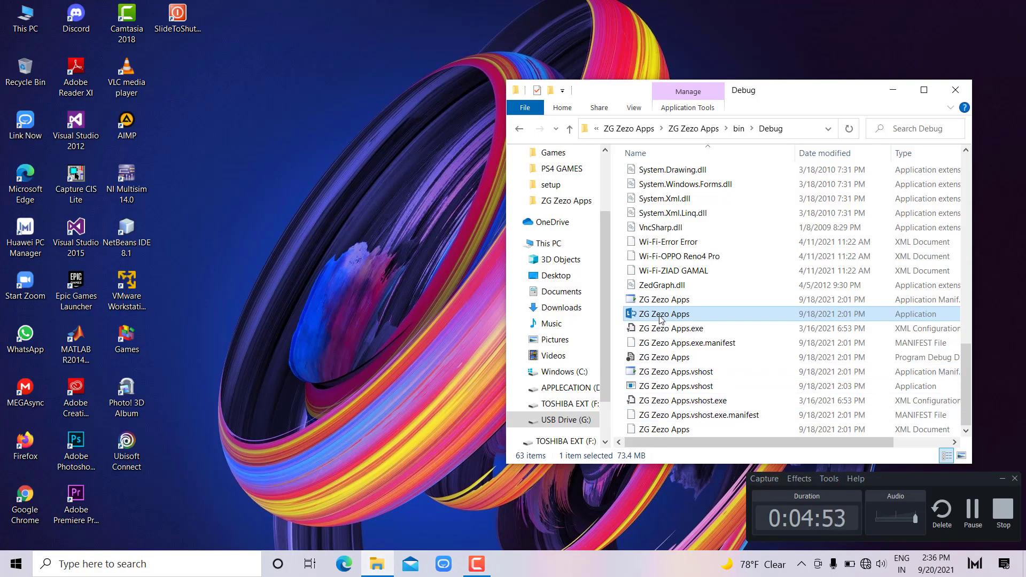
{"action": "key", "text": "Return"}
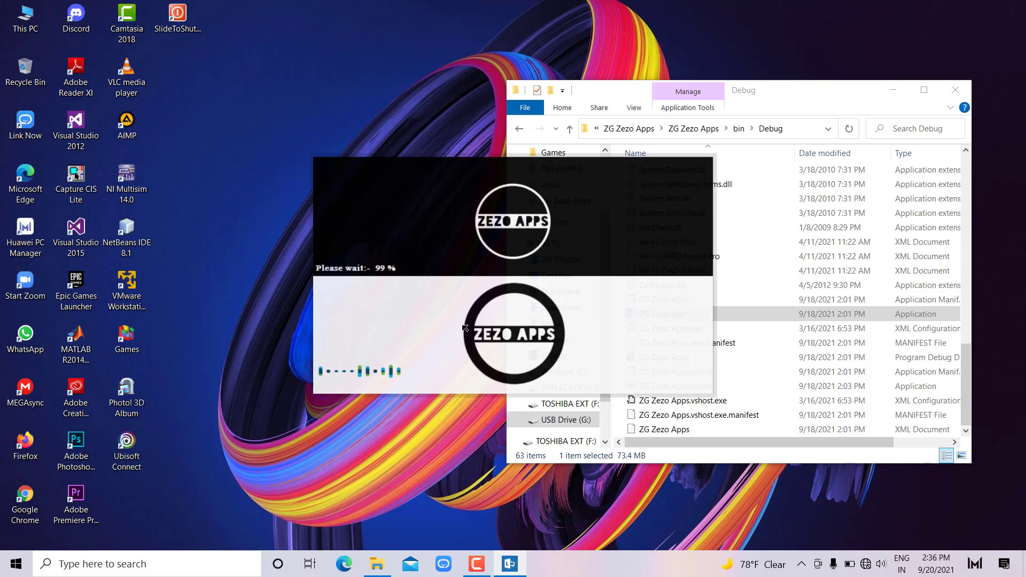
{"action": "left_click", "coordinate": [378, 195]}
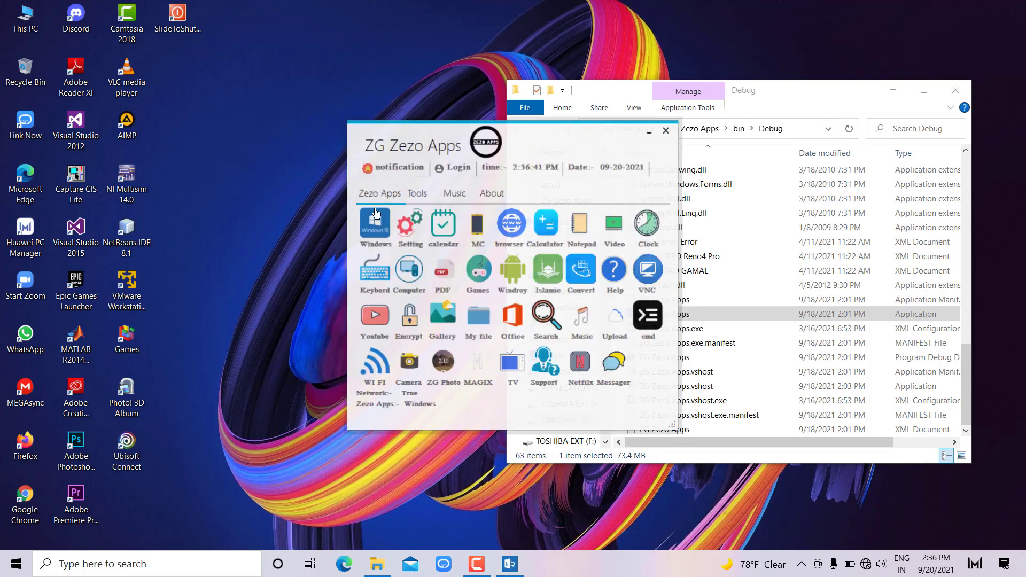
{"action": "left_click", "coordinate": [376, 213]}
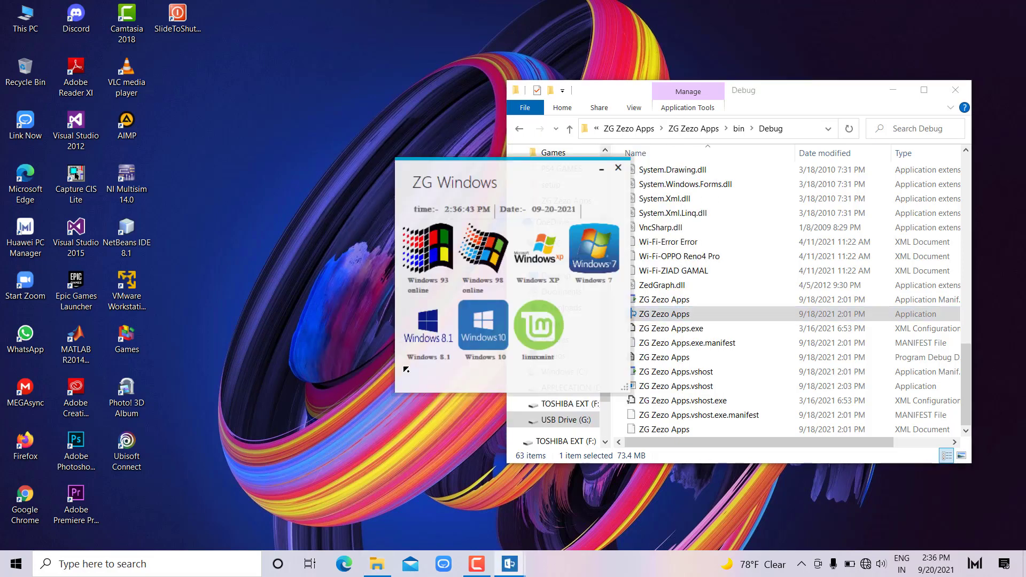
Start the Windows 7 virtual machine from ZG Windows as copied and show it full screen
{"action": "left_click", "coordinate": [593, 257]}
{"action": "left_click", "coordinate": [540, 325]}
{"action": "left_click", "coordinate": [903, 92]}
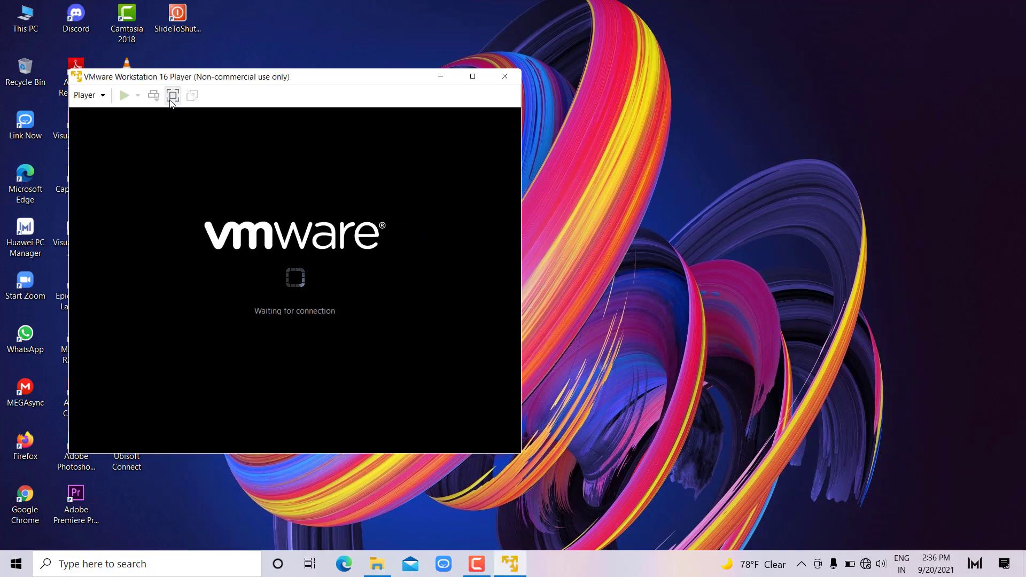
{"action": "left_click", "coordinate": [172, 96]}
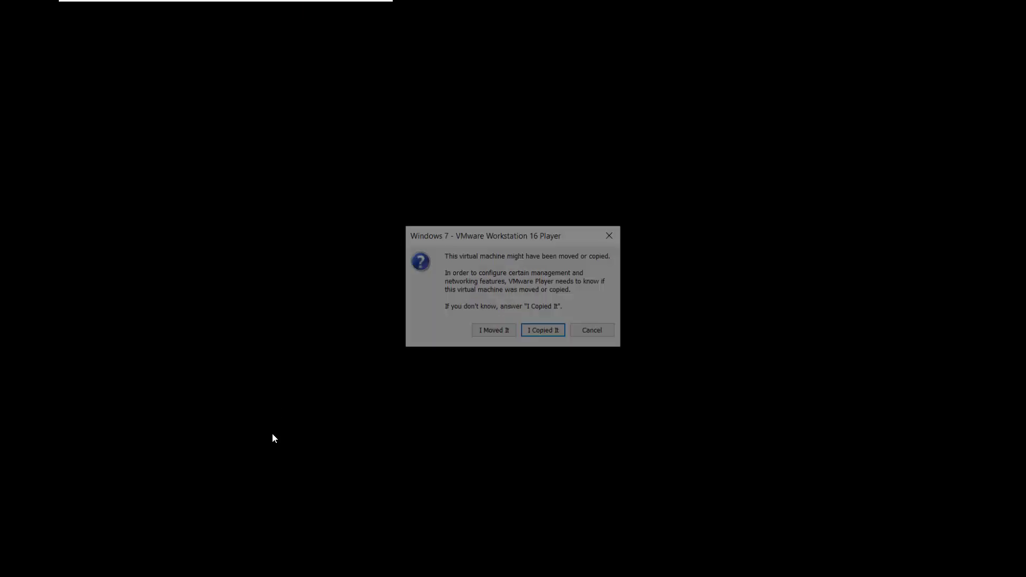
{"action": "left_click", "coordinate": [550, 330]}
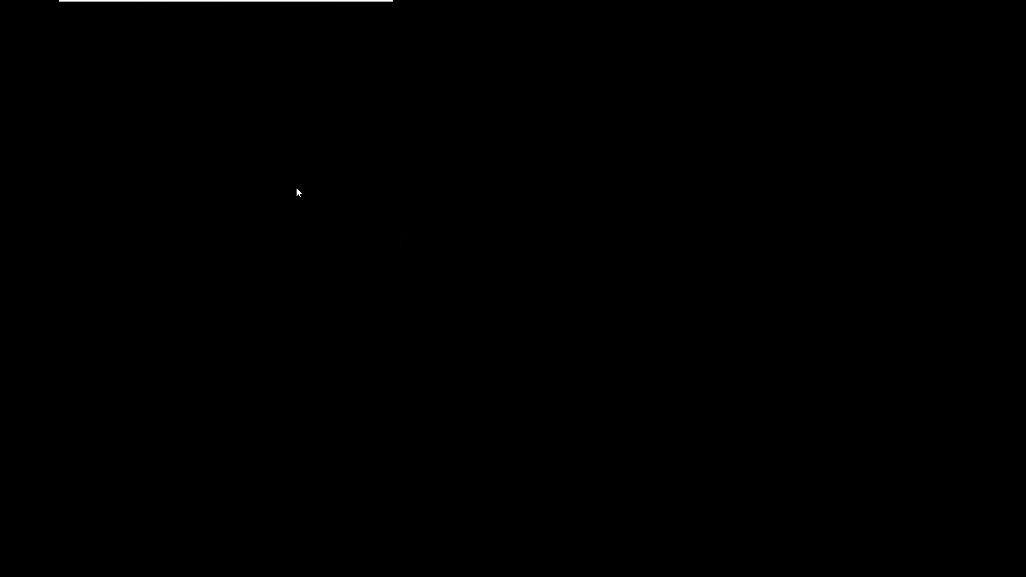
{"action": "left_click", "coordinate": [194, 9]}
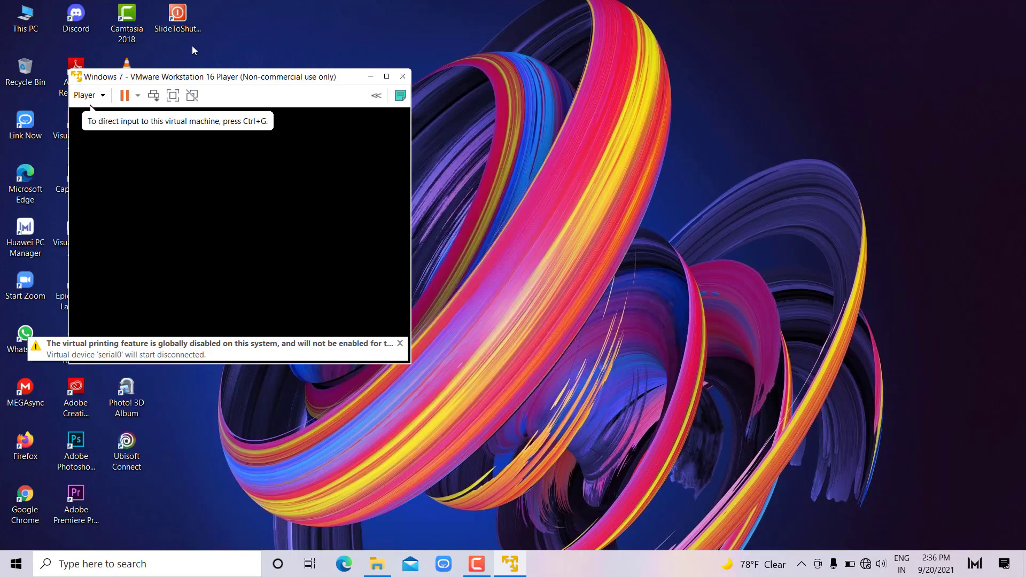
{"action": "left_click", "coordinate": [173, 95]}
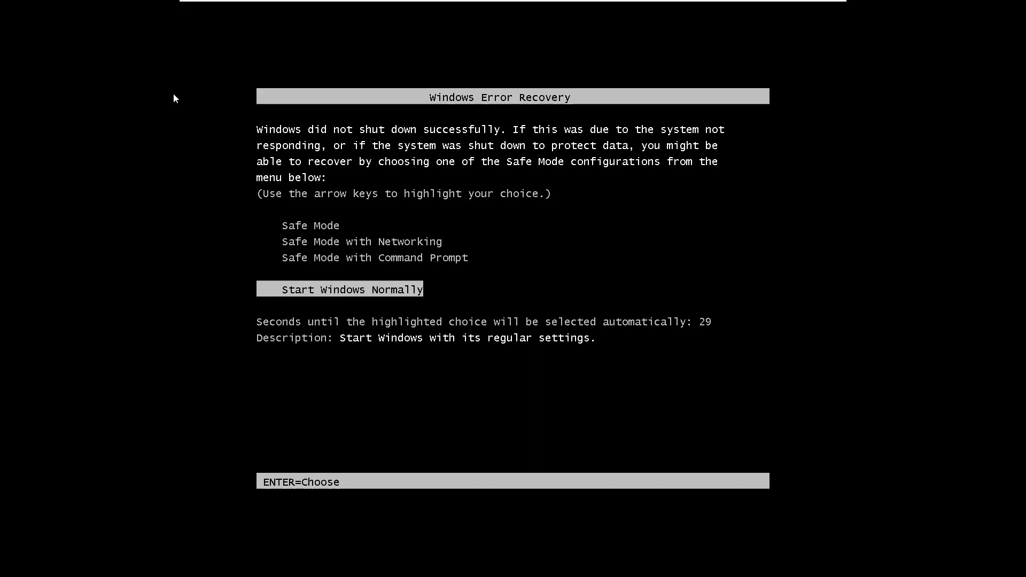
Start Windows 7 normally and dismiss the network location prompt and the device driver notice
{"action": "key", "text": "Return"}
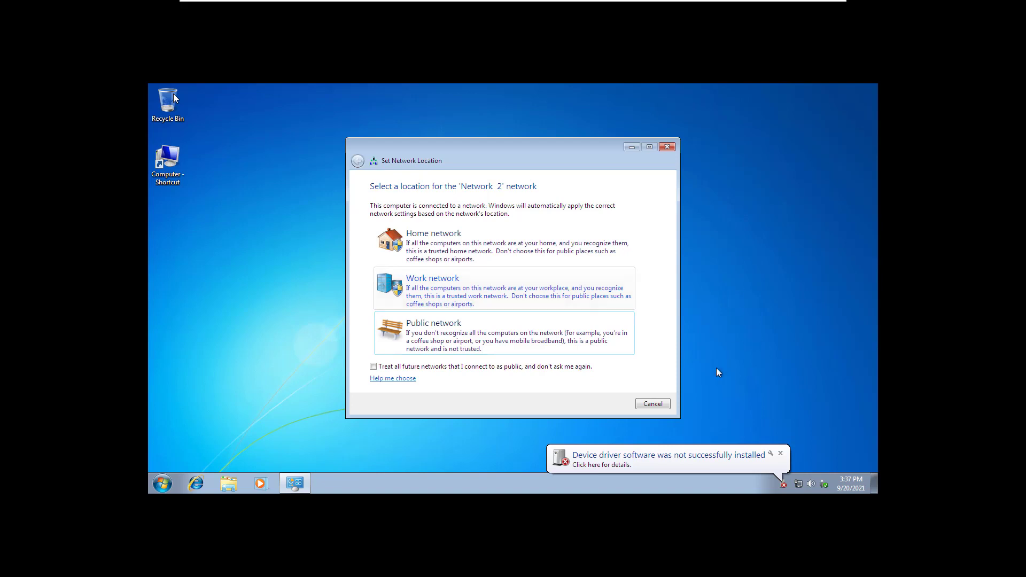
{"action": "left_click", "coordinate": [653, 404]}
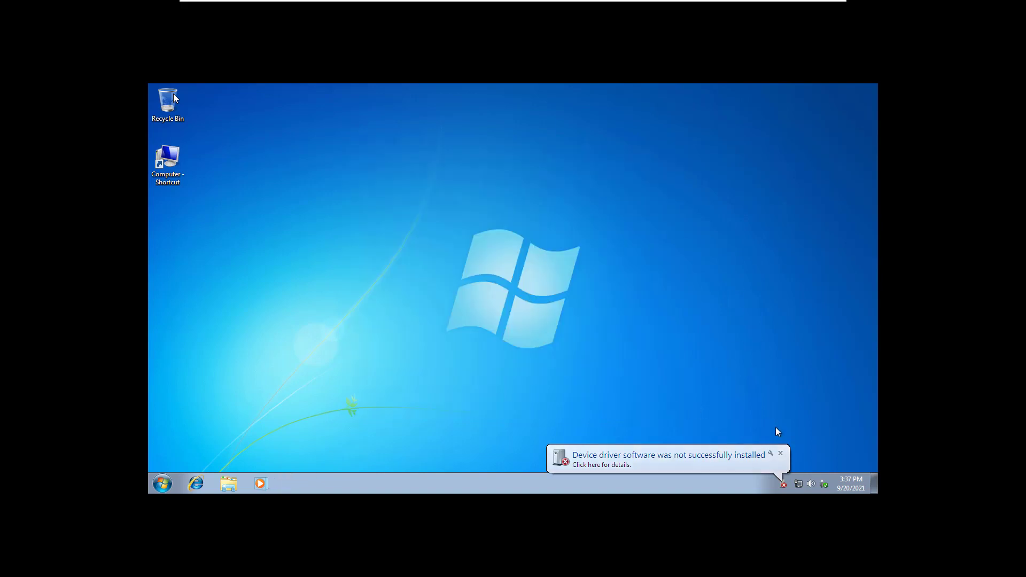
{"action": "left_click", "coordinate": [780, 454]}
Set the Windows 7 screen resolution to 1920 × 1080, keep the changes and postpone the requested restart
{"action": "right_click", "coordinate": [642, 278]}
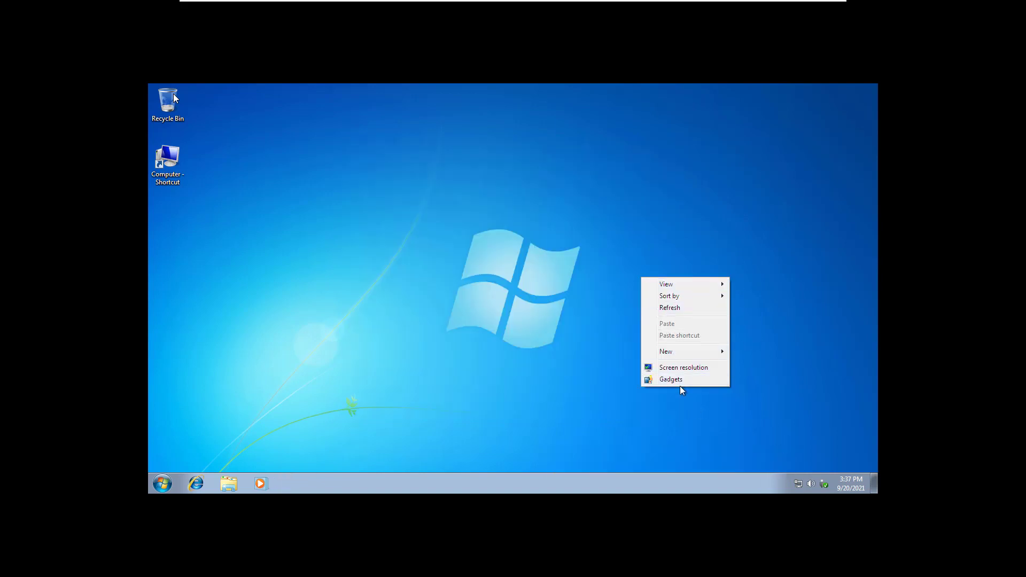
{"action": "left_click", "coordinate": [682, 368]}
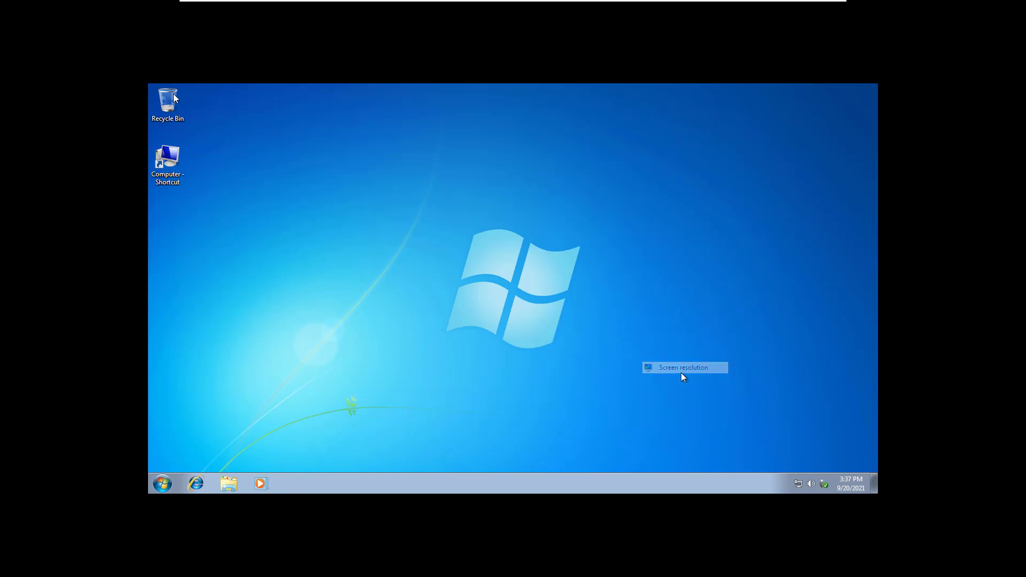
{"action": "left_click", "coordinate": [458, 279]}
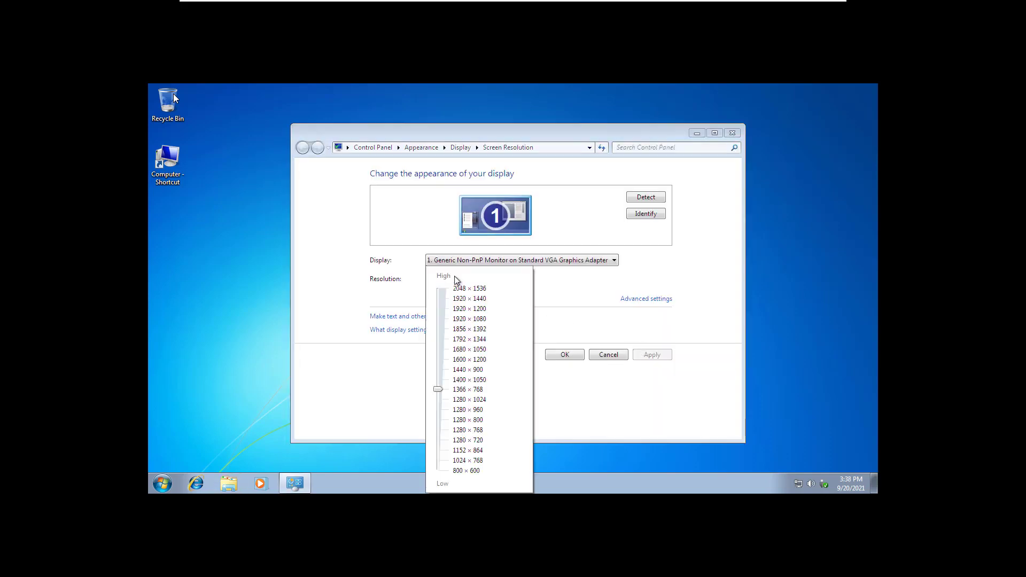
{"action": "left_click", "coordinate": [444, 319]}
{"action": "left_click", "coordinate": [553, 353]}
{"action": "left_click", "coordinate": [556, 358]}
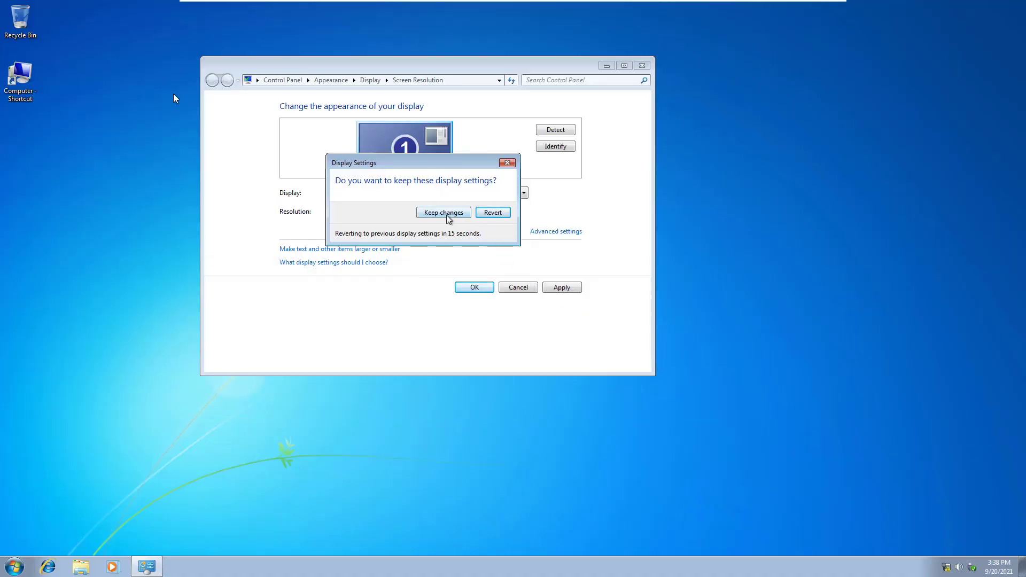
{"action": "left_click", "coordinate": [447, 214]}
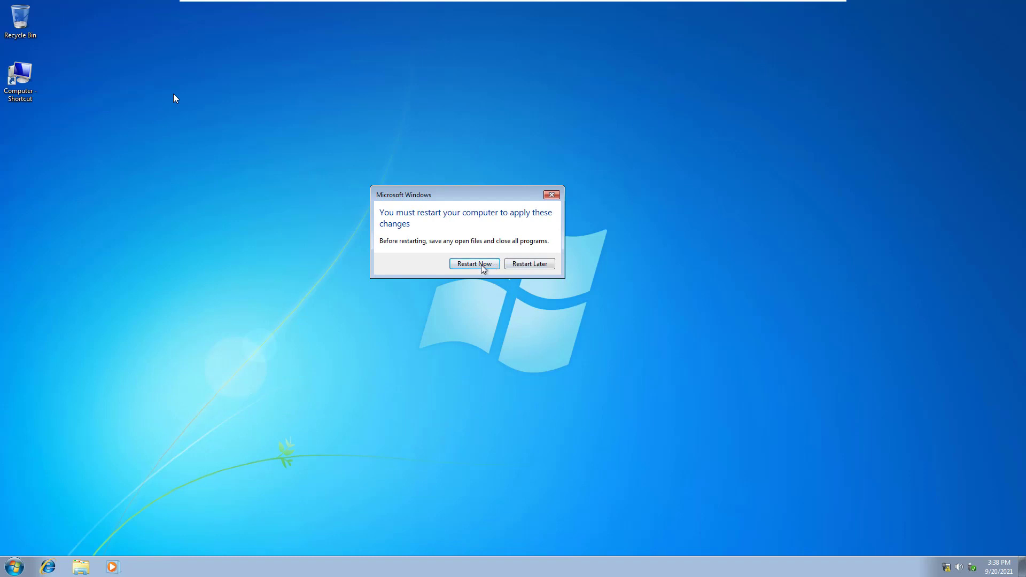
{"action": "left_click", "coordinate": [529, 269]}
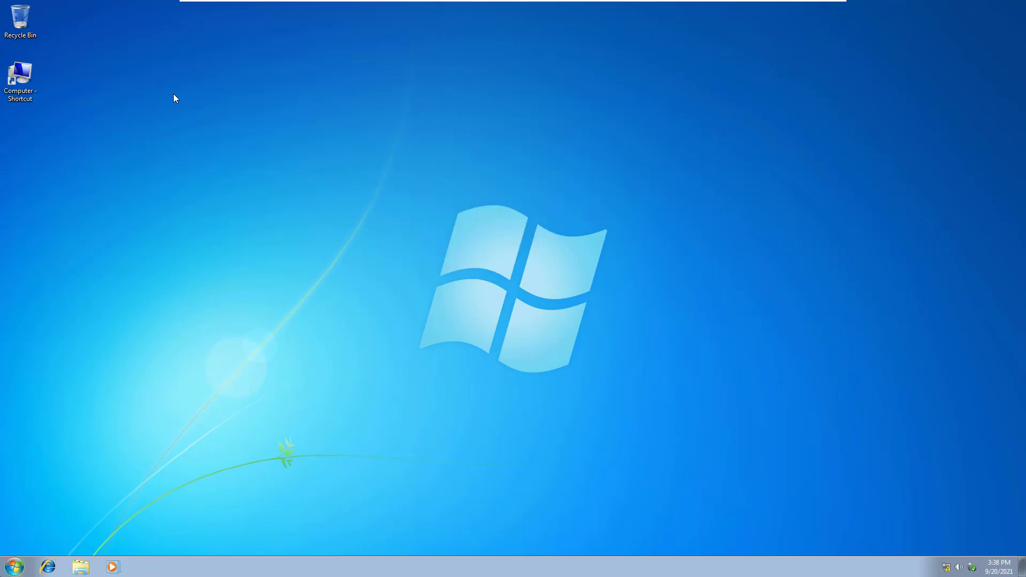
Restart the Windows 7 virtual machine from within the guest system
{"action": "left_click", "coordinate": [13, 567]}
{"action": "left_click", "coordinate": [186, 539]}
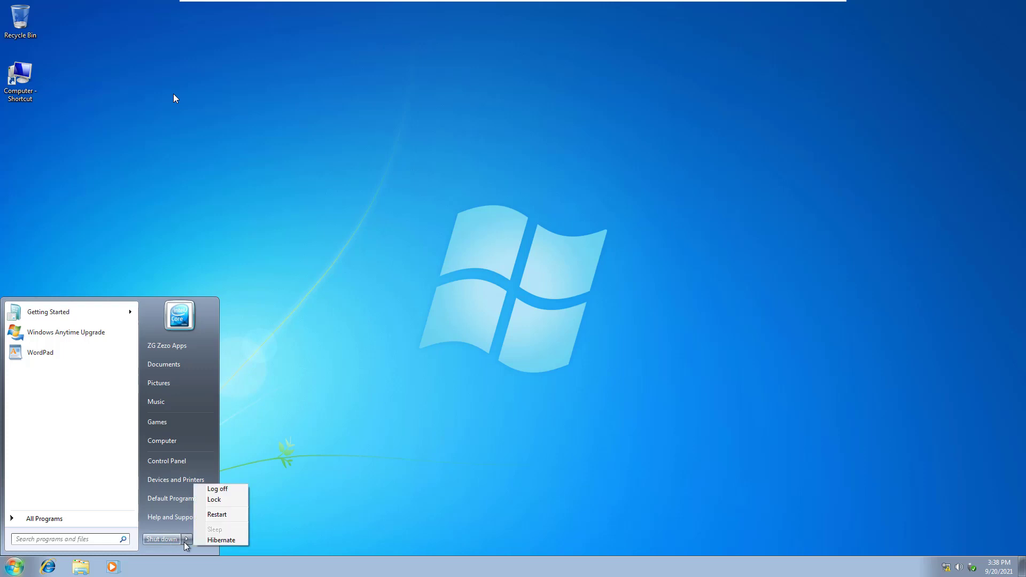
{"action": "left_click", "coordinate": [230, 519]}
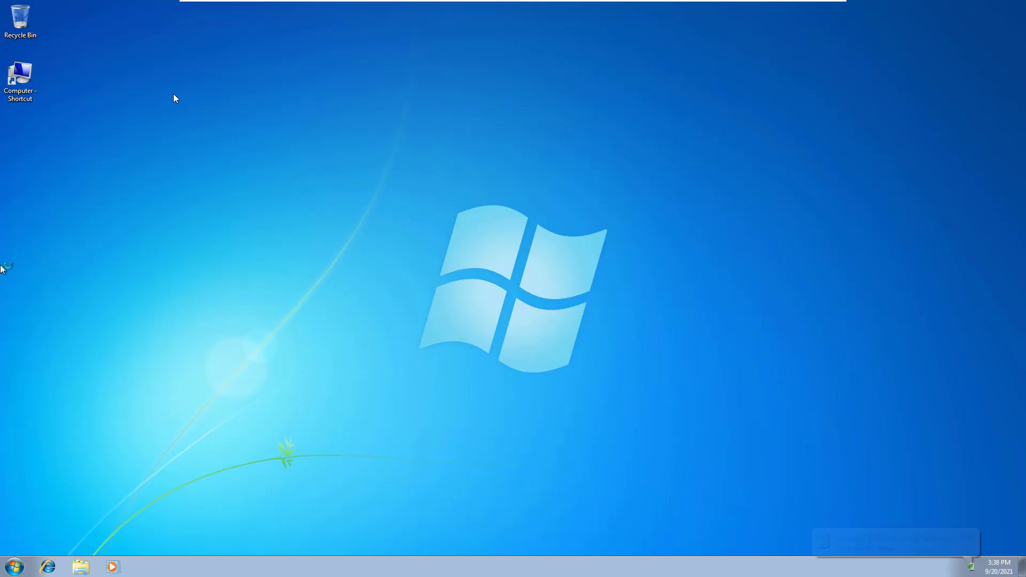
Examine the Windows 7 computer's drives and its basic system properties, and close both windows
{"action": "double_click", "coordinate": [12, 74]}
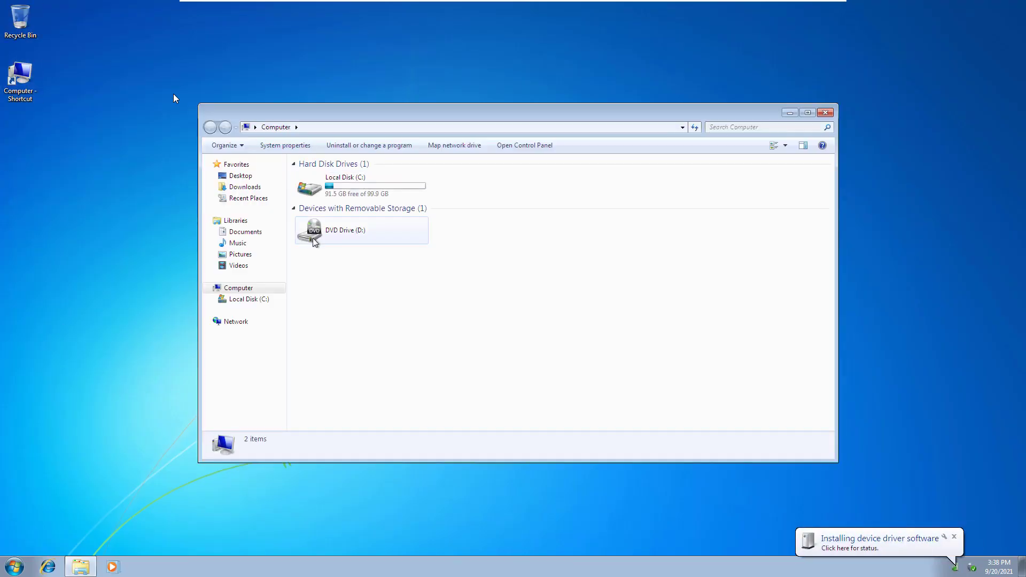
{"action": "right_click", "coordinate": [255, 292]}
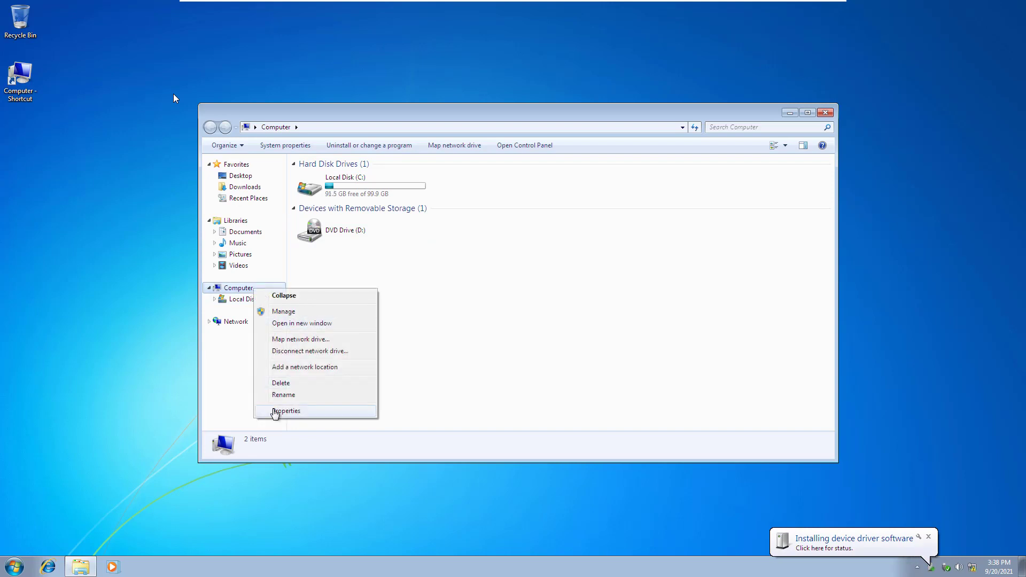
{"action": "left_click", "coordinate": [273, 410]}
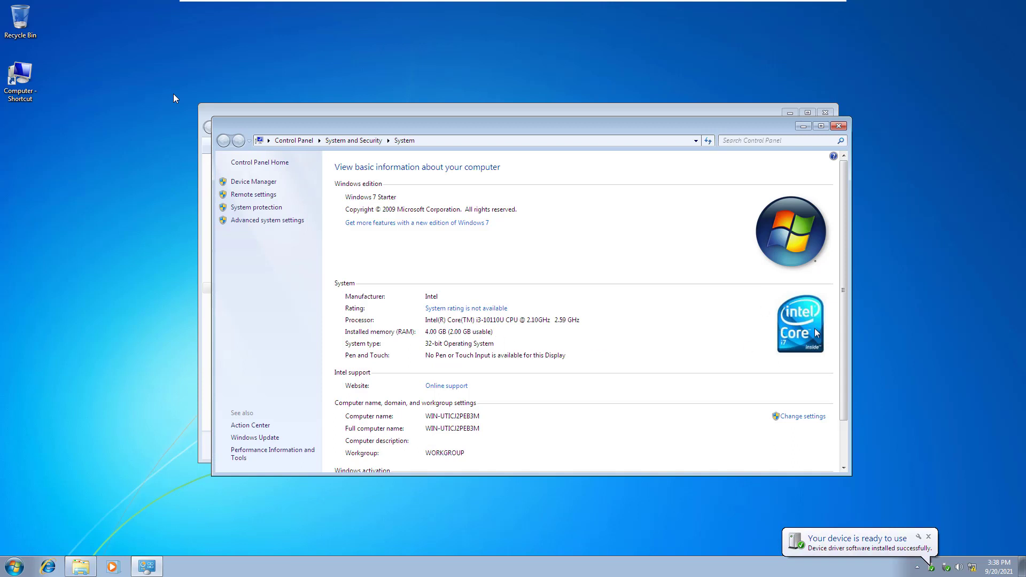
{"action": "left_click", "coordinate": [839, 125]}
{"action": "left_click", "coordinate": [825, 114]}
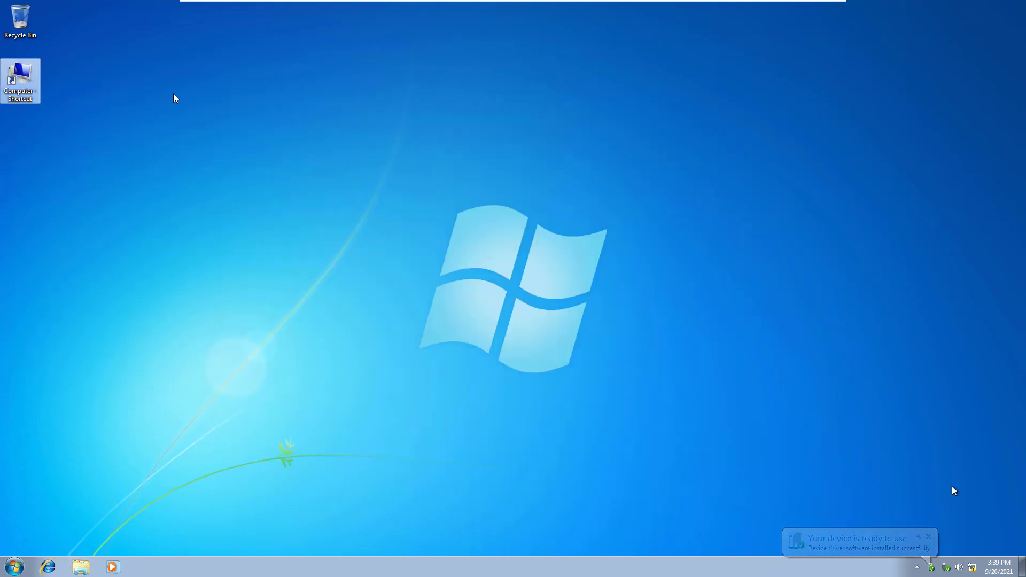
{"action": "left_click", "coordinate": [4, 564]}
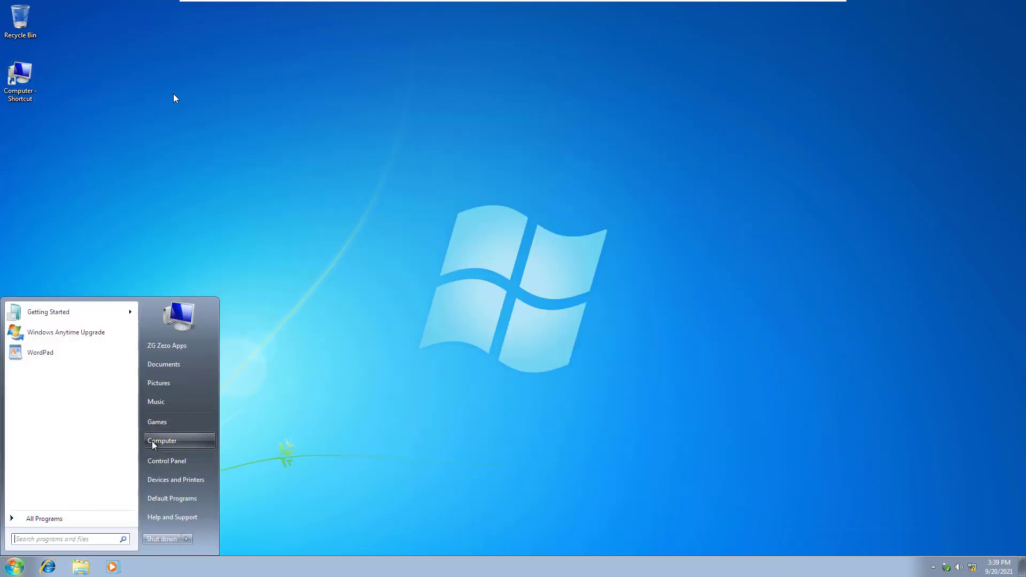
{"action": "right_click", "coordinate": [355, 212]}
{"action": "mouse_move", "coordinate": [434, 285]}
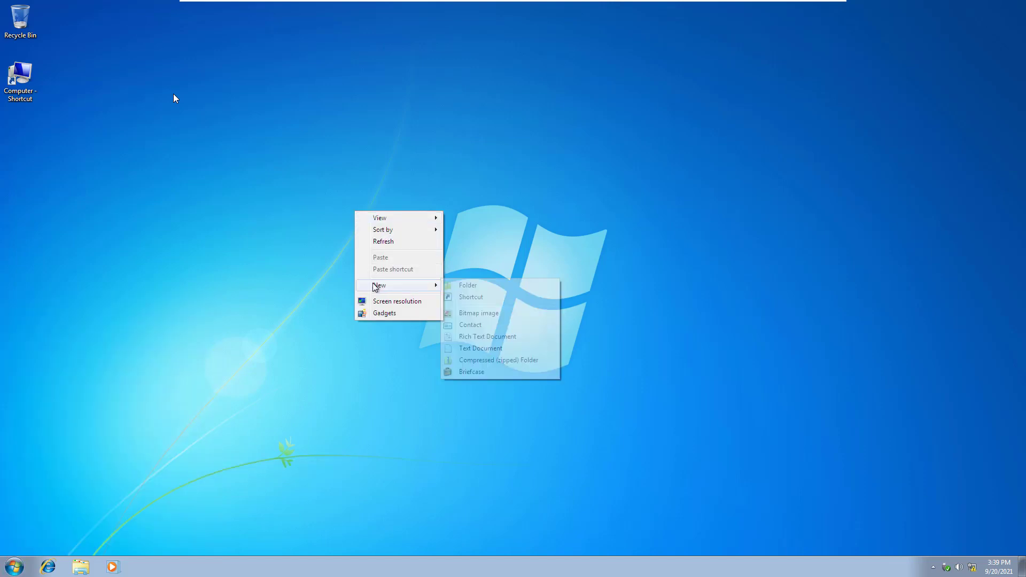
{"action": "key", "text": "Escape"}
{"action": "key", "text": "Escape"}
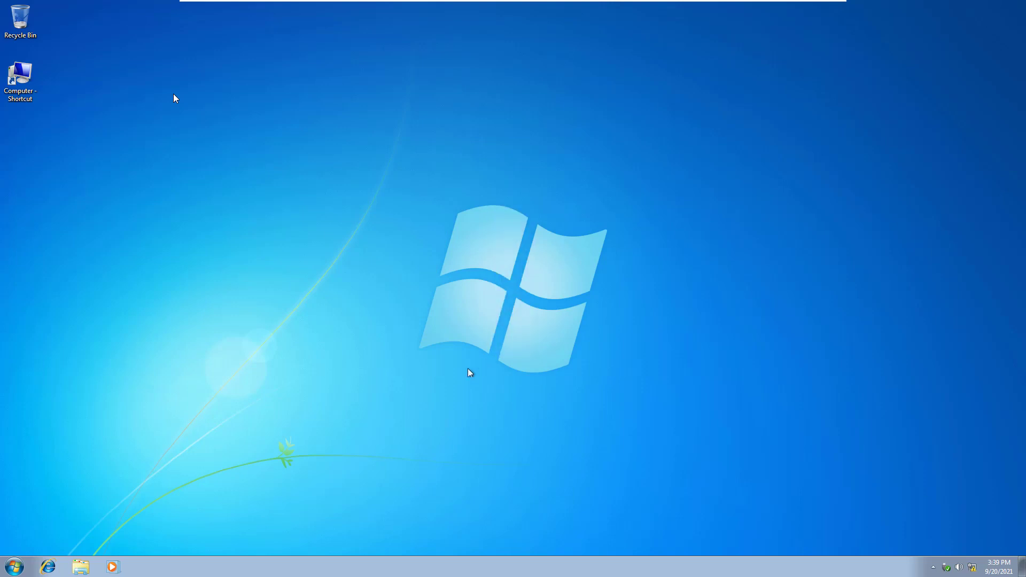
{"action": "left_click_drag", "start_coordinate": [309, 427], "coordinate": [516, 267]}
{"action": "left_click_drag", "start_coordinate": [701, 117], "coordinate": [273, 443]}
Shut down the Windows 7 virtual machine
{"action": "left_click", "coordinate": [15, 567]}
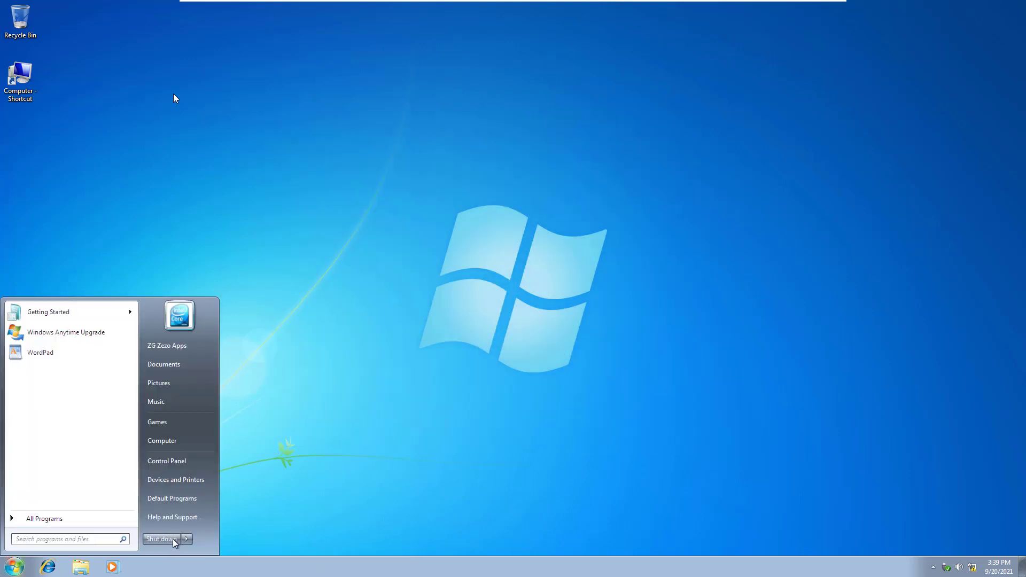
{"action": "key", "text": "Escape"}
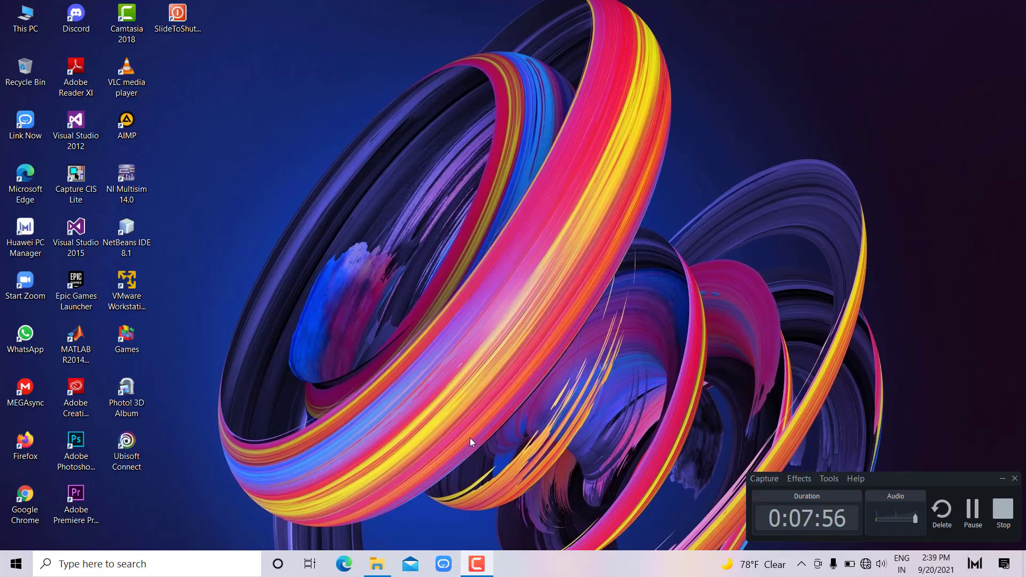
Launch ZG Zezo Apps from the Debug folder again and minimize the folder and screen recorder windows
{"action": "left_click", "coordinate": [387, 571]}
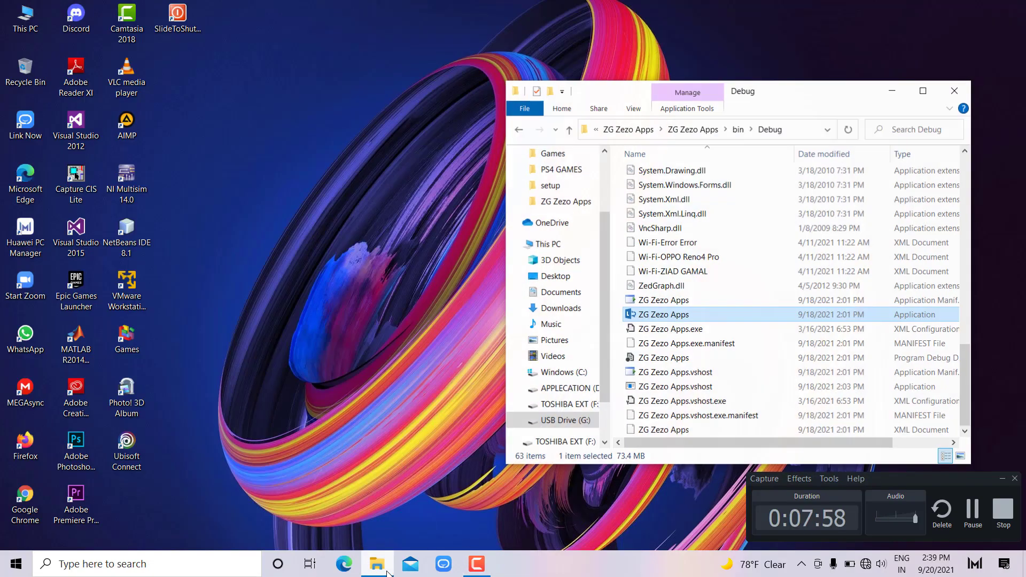
{"action": "double_click", "coordinate": [677, 314]}
{"action": "left_click", "coordinate": [893, 90]}
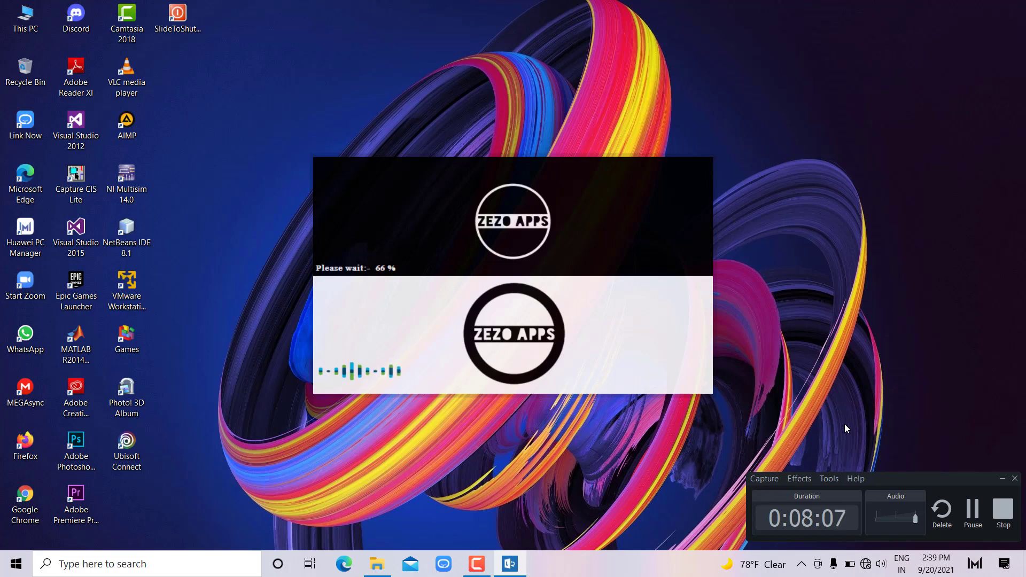
{"action": "left_click", "coordinate": [998, 475]}
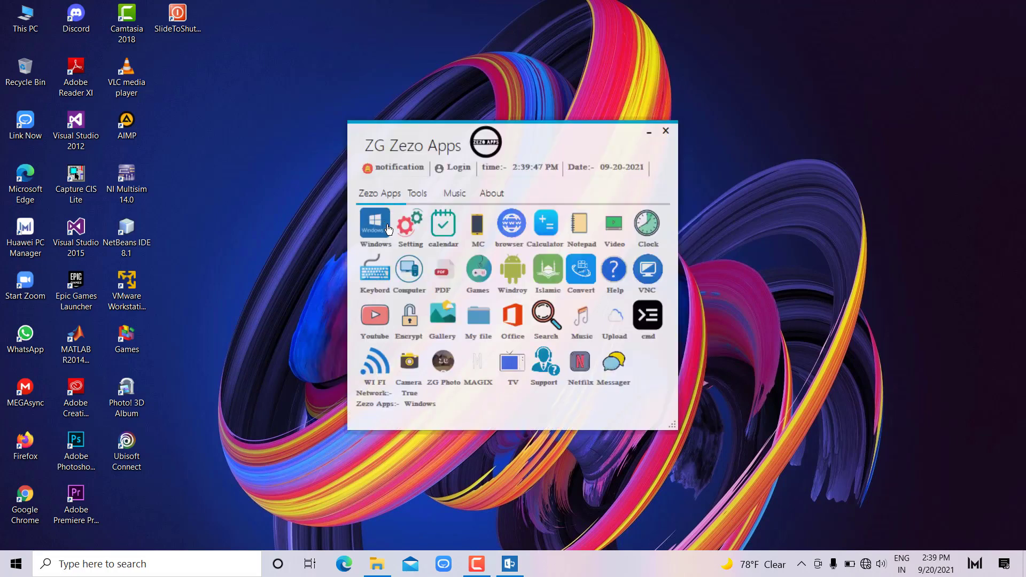
Start the Windows 8.1 virtual machine from ZG Windows as copied and accept connecting the sata0:1 device at every power-on
{"action": "left_click", "coordinate": [447, 352]}
{"action": "left_click", "coordinate": [411, 336]}
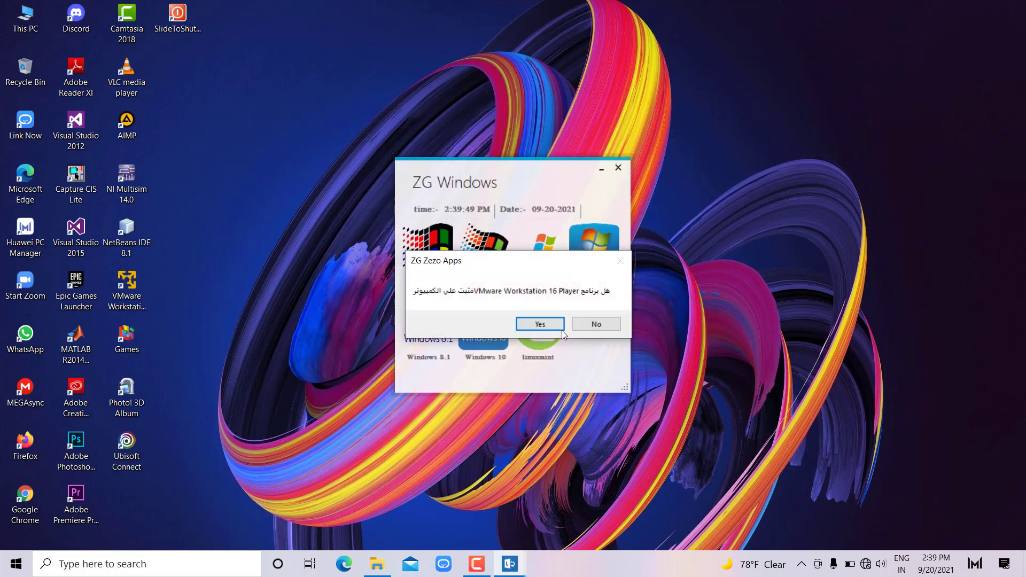
{"action": "left_click", "coordinate": [540, 325]}
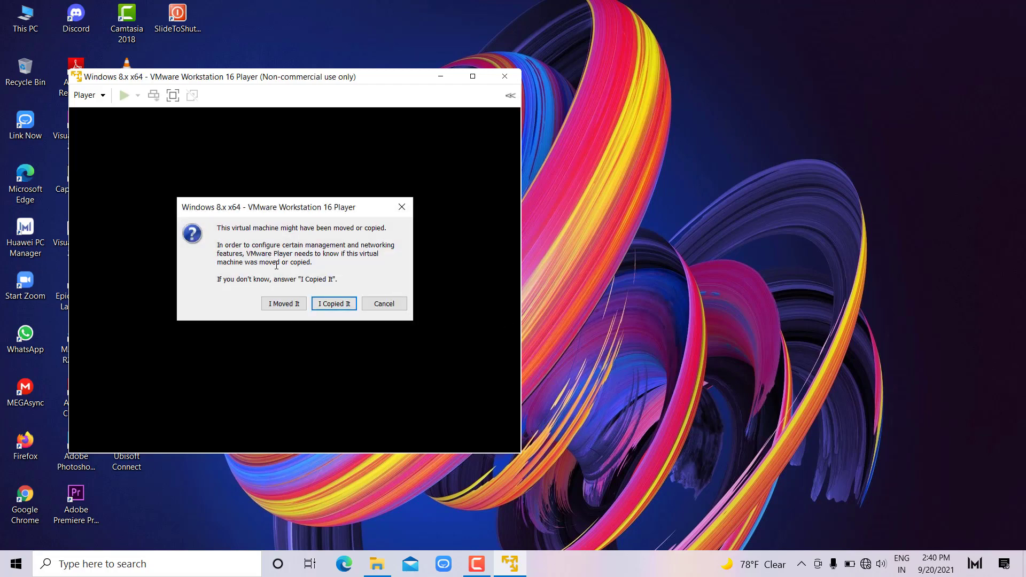
{"action": "left_click", "coordinate": [336, 303]}
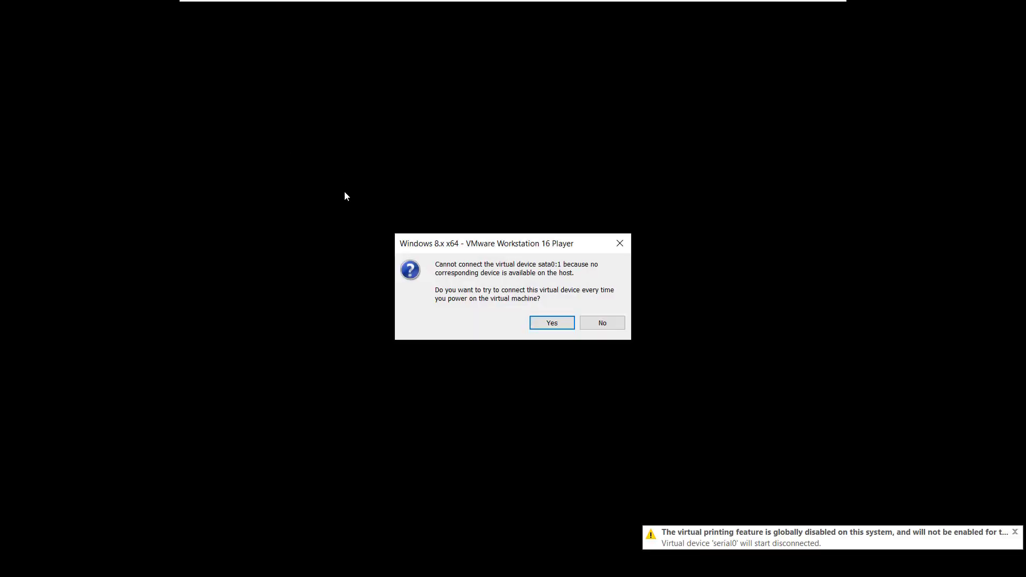
{"action": "key", "text": "Return"}
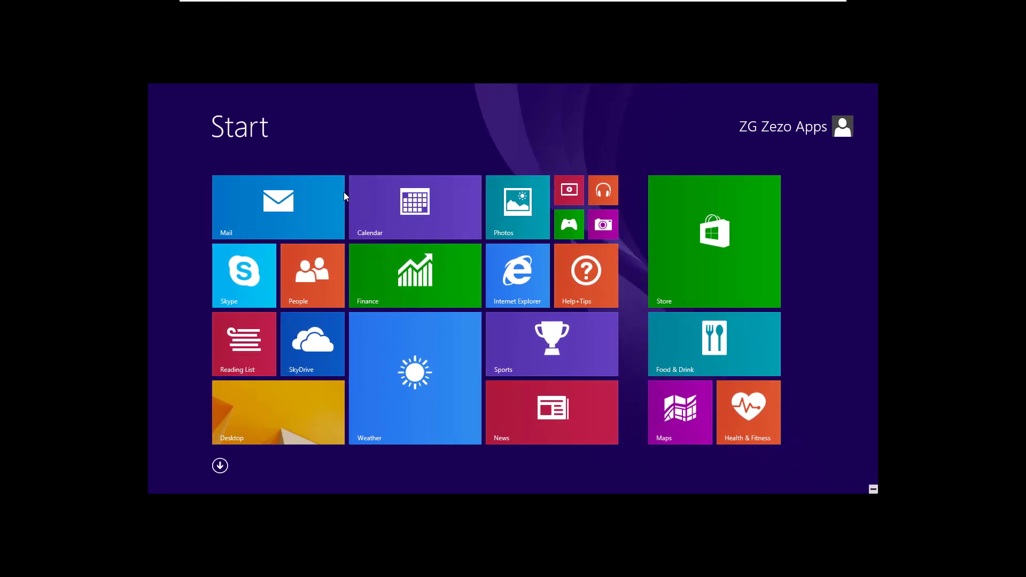
View the list of all Windows 8.1 apps and go to the desktop from the Start screen
{"action": "mouse_move", "coordinate": [873, 490]}
{"action": "left_click", "coordinate": [218, 466]}
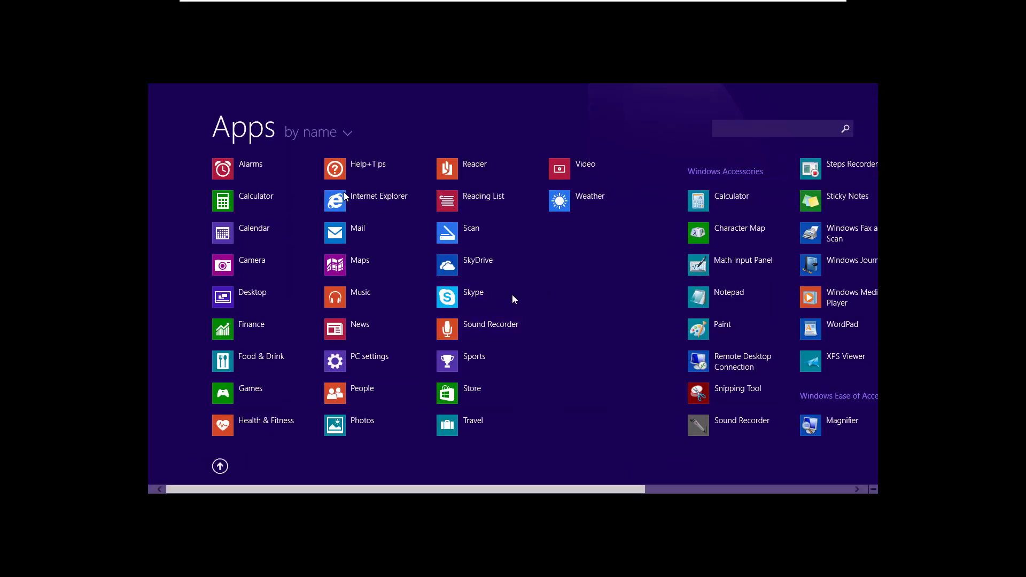
{"action": "left_click", "coordinate": [220, 466]}
{"action": "left_click", "coordinate": [228, 437]}
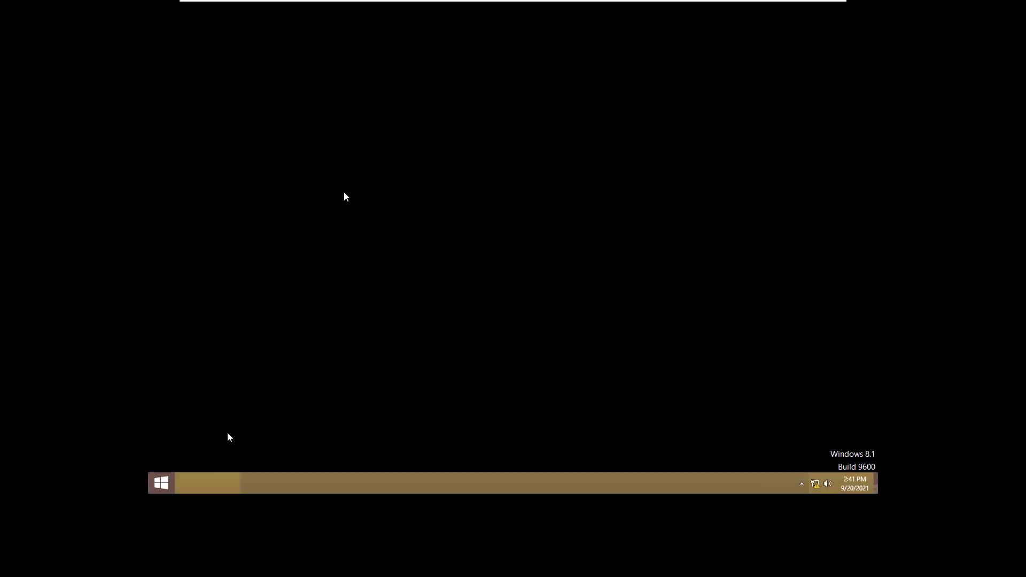
Set the Windows 8.1 screen resolution to 1920 × 1080 and keep the changes
{"action": "right_click", "coordinate": [367, 308]}
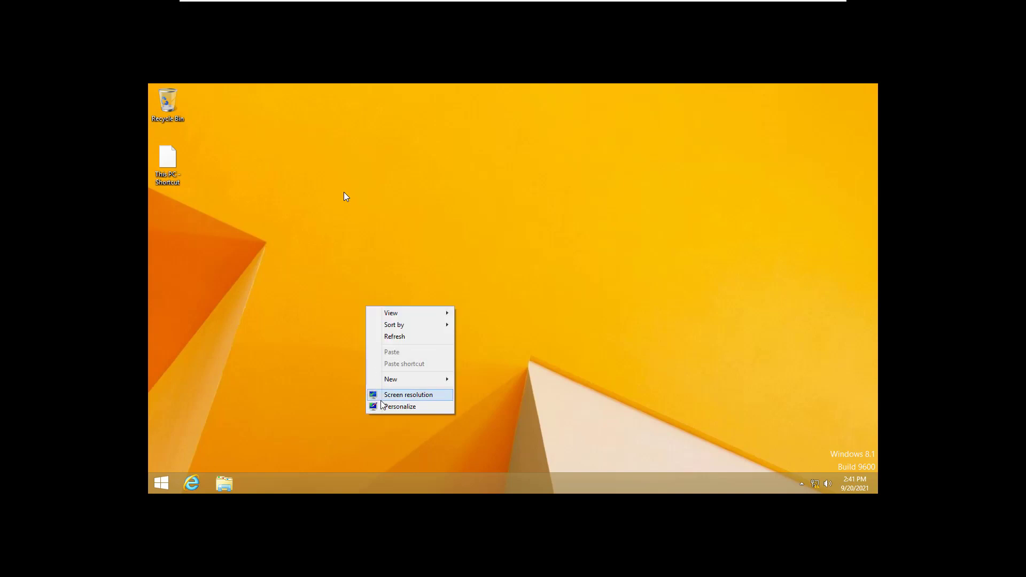
{"action": "left_click", "coordinate": [383, 396]}
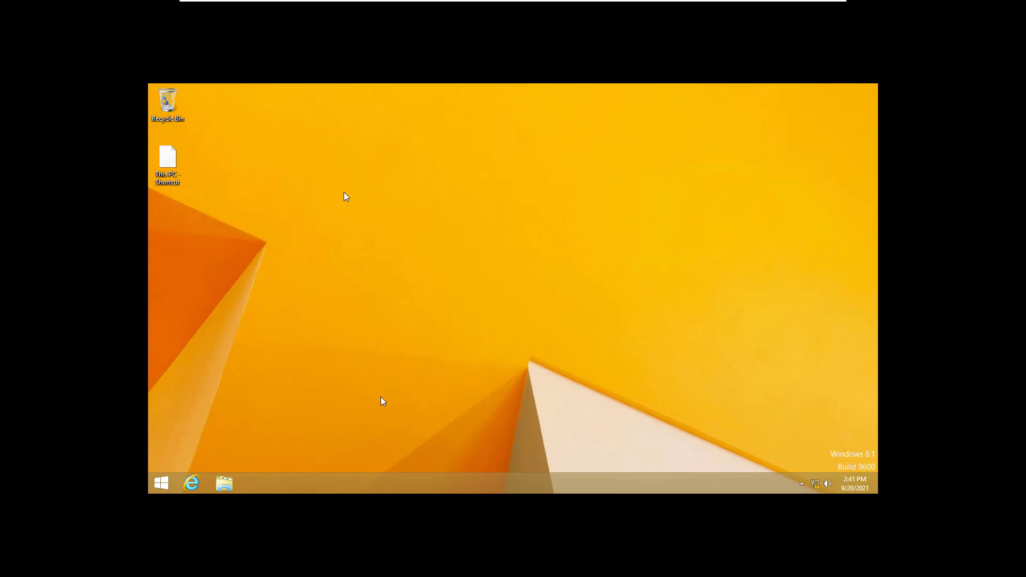
{"action": "left_click", "coordinate": [462, 285]}
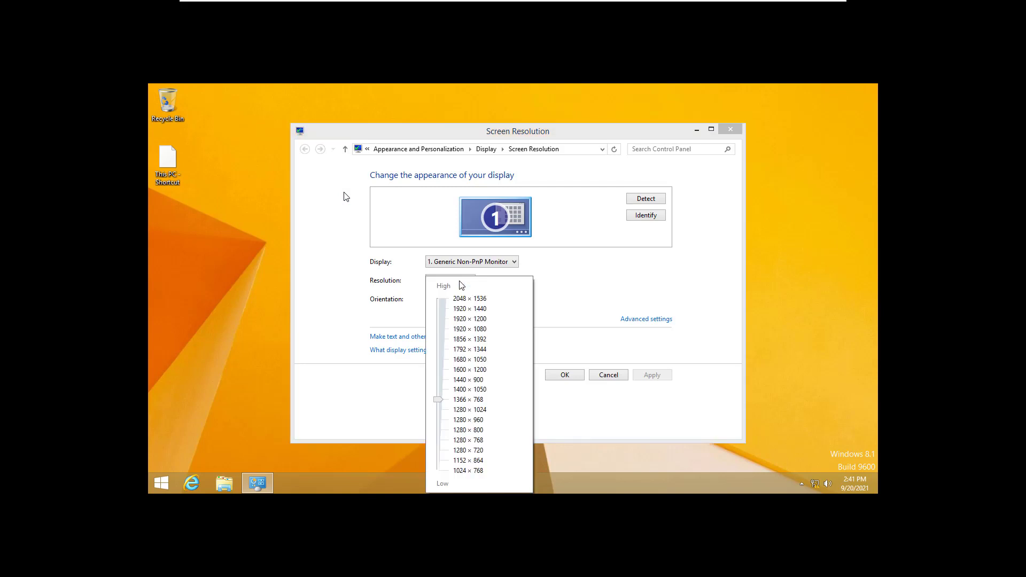
{"action": "left_click", "coordinate": [442, 331]}
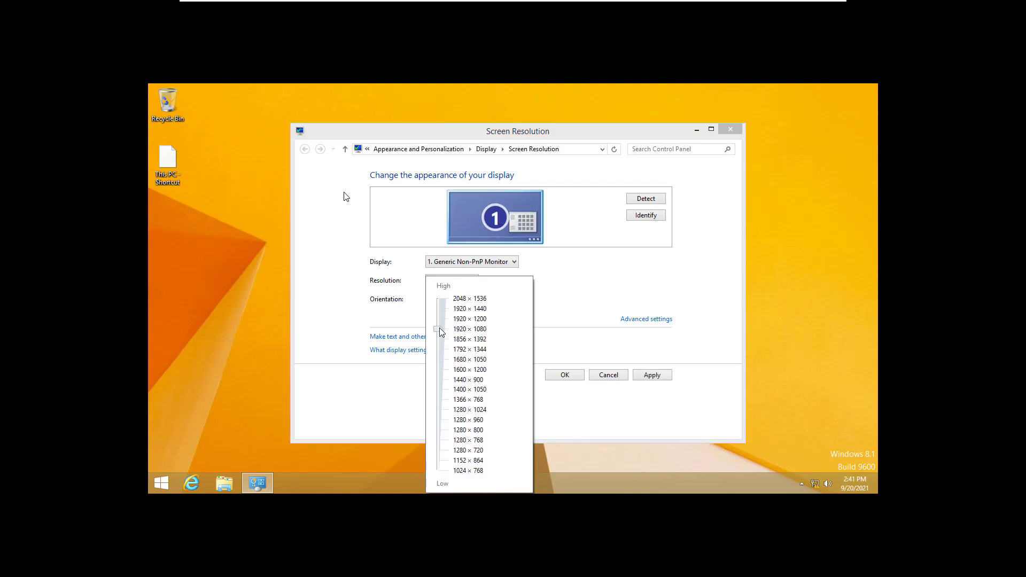
{"action": "left_click", "coordinate": [565, 376]}
{"action": "left_click", "coordinate": [566, 376]}
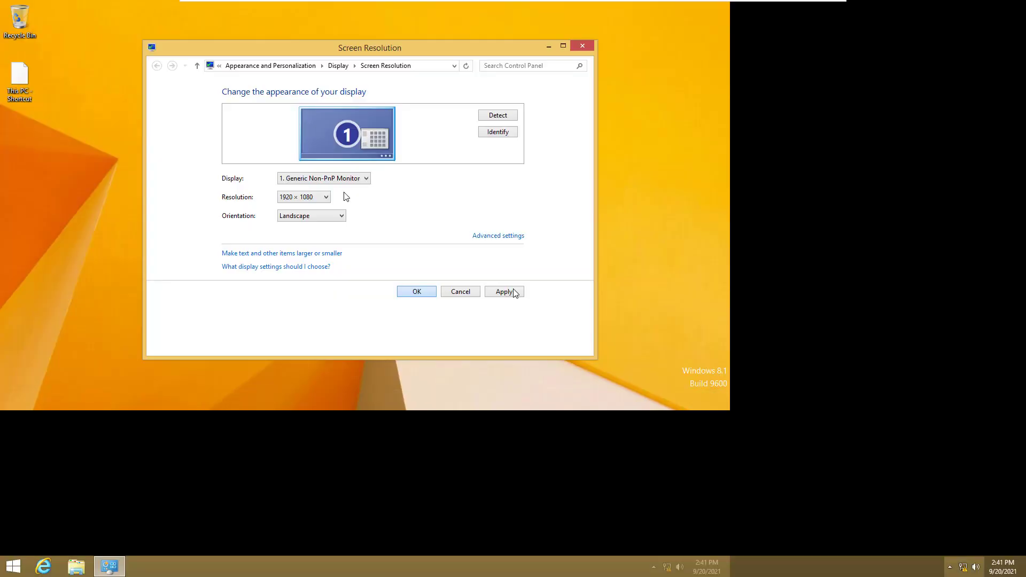
{"action": "left_click", "coordinate": [399, 201]}
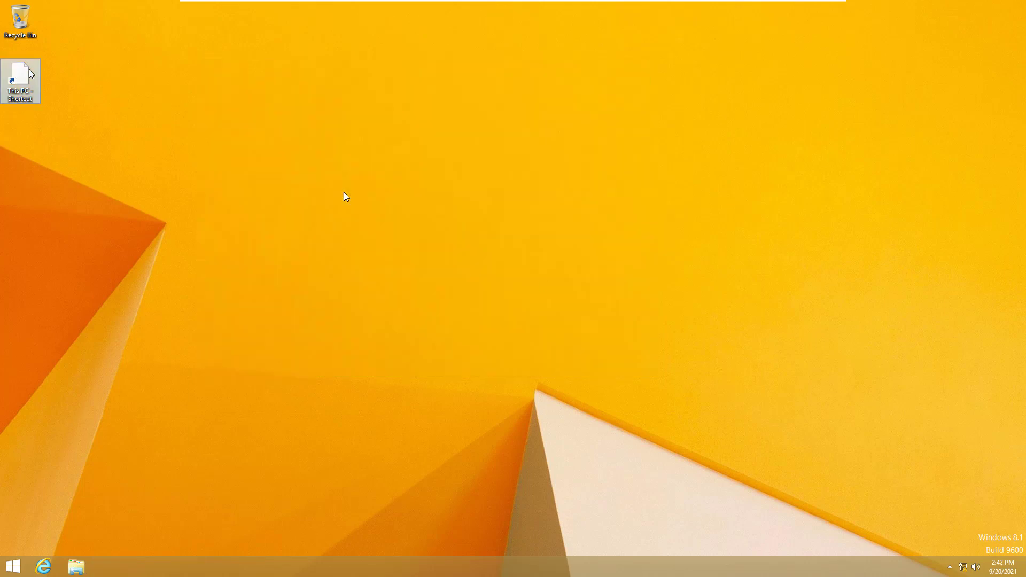
Open the Recycle Bin window and place a new This PC shortcut on the desktop from its folder tree
{"action": "right_click", "coordinate": [115, 149]}
{"action": "double_click", "coordinate": [21, 22]}
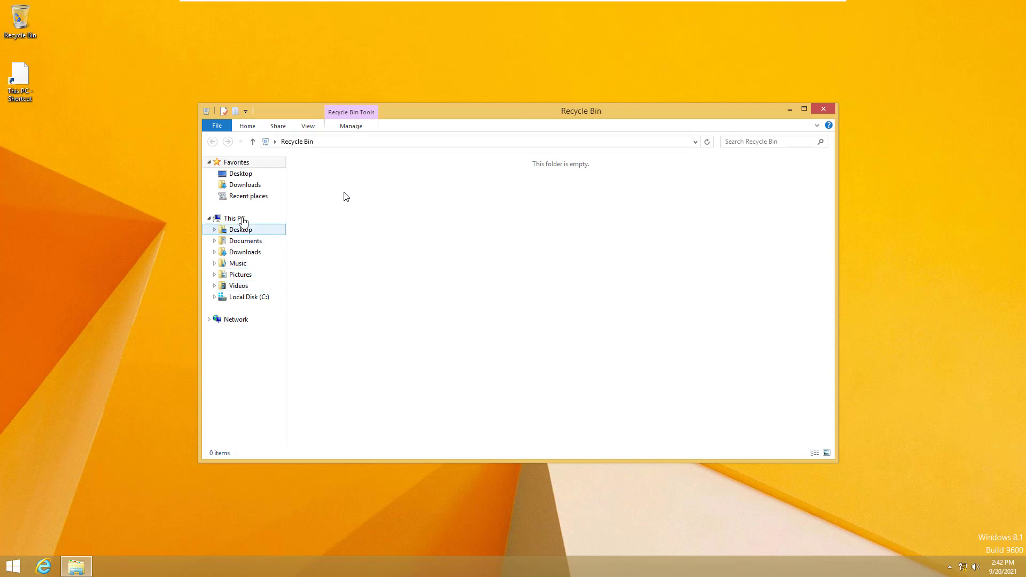
{"action": "left_click_drag", "start_coordinate": [236, 162], "coordinate": [9, 160]}
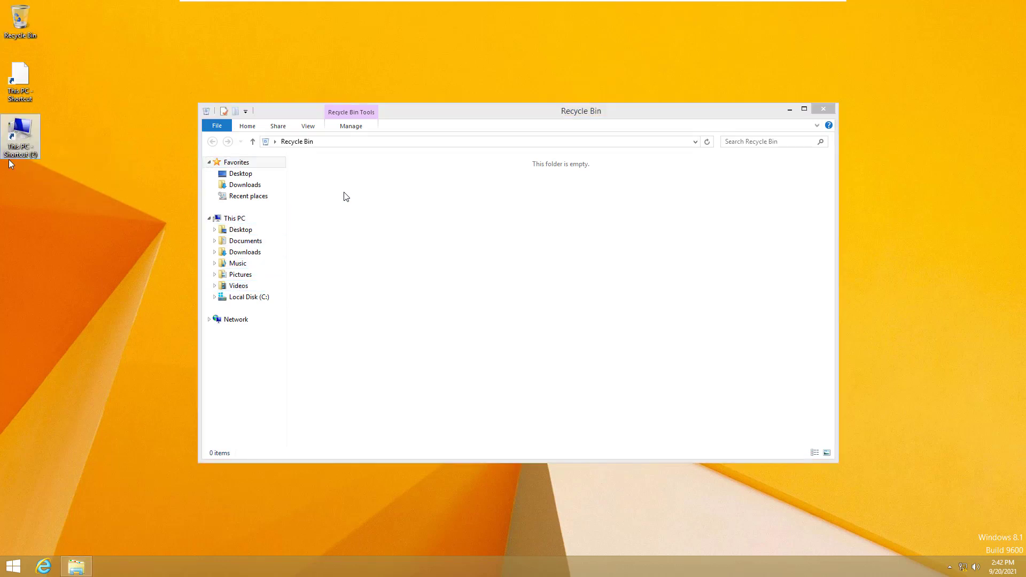
Move the old blank This PC - Shortcut into the Recycle Bin, empty the bin and close its window
{"action": "left_click_drag", "start_coordinate": [20, 80], "coordinate": [19, 30]}
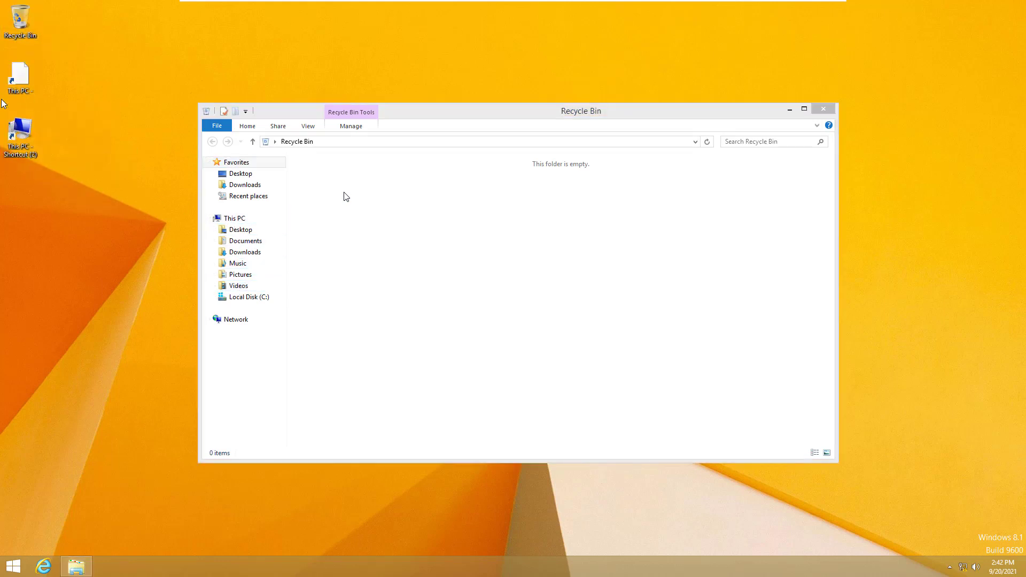
{"action": "right_click", "coordinate": [454, 285]}
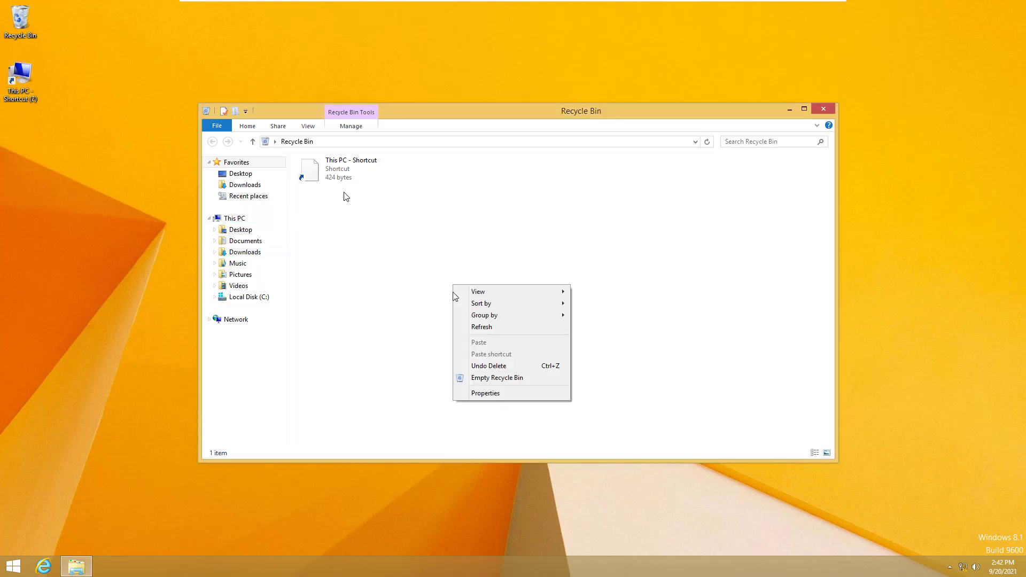
{"action": "left_click", "coordinate": [444, 379]}
{"action": "key", "text": "Return"}
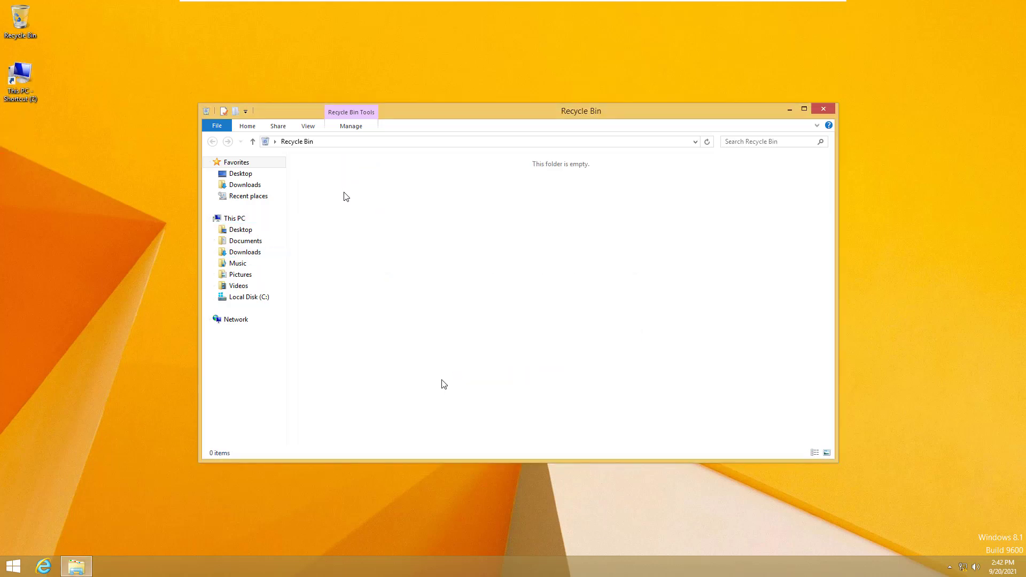
{"action": "left_click", "coordinate": [824, 110]}
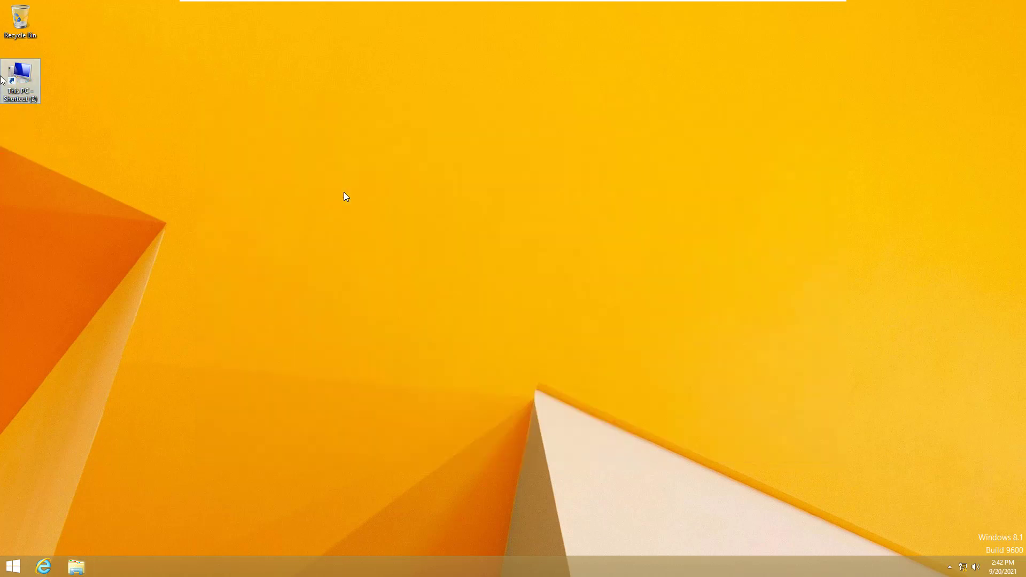
Open This PC from the new shortcut, view the system properties, and close both windows
{"action": "double_click", "coordinate": [19, 77]}
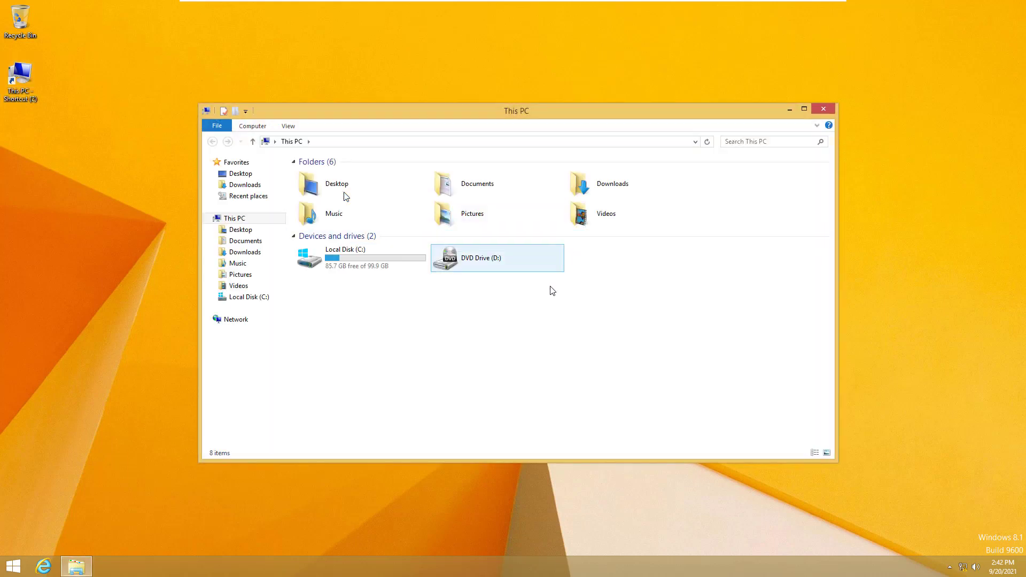
{"action": "left_click", "coordinate": [400, 266]}
{"action": "right_click", "coordinate": [226, 218]}
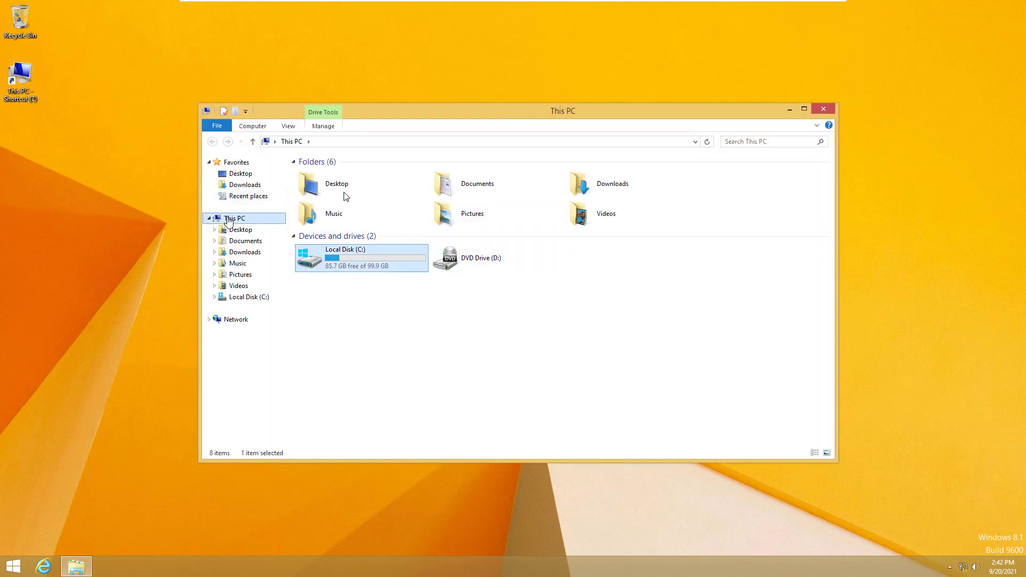
{"action": "left_click", "coordinate": [271, 349]}
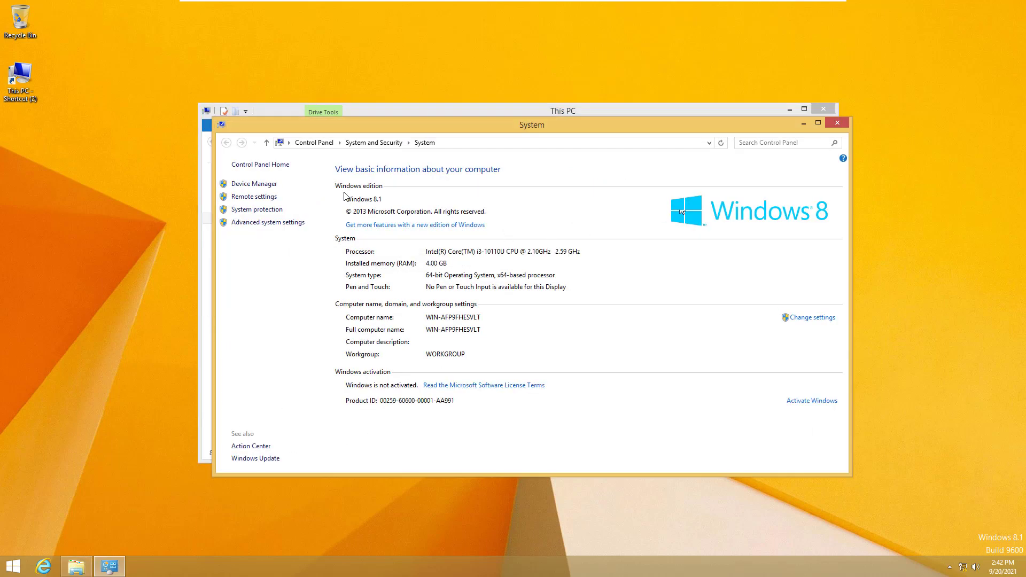
{"action": "left_click", "coordinate": [840, 126]}
{"action": "left_click", "coordinate": [828, 111]}
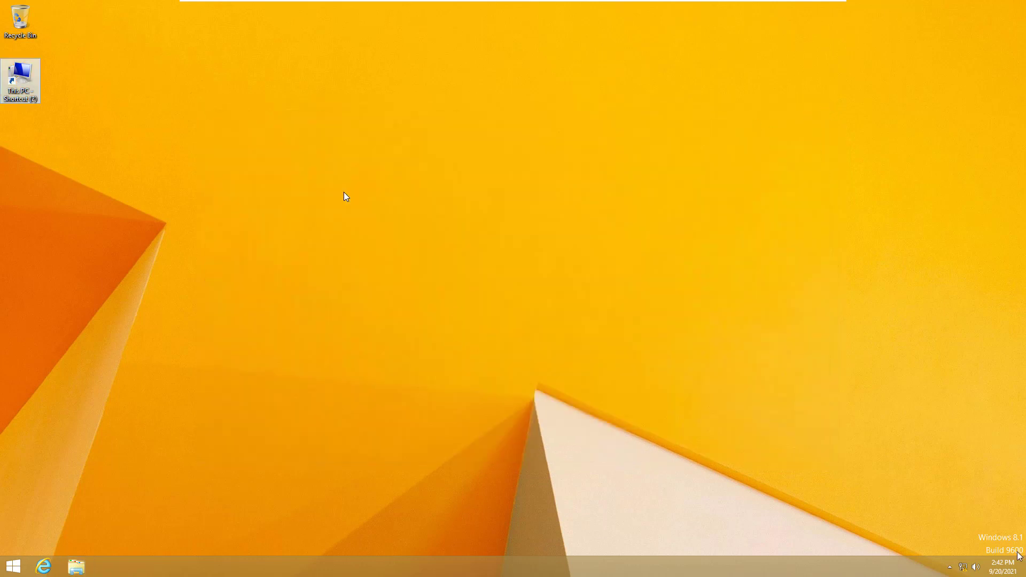
Refresh the Windows 8.1 desktop several times, briefly visiting the Start screen in between
{"action": "right_click", "coordinate": [291, 306]}
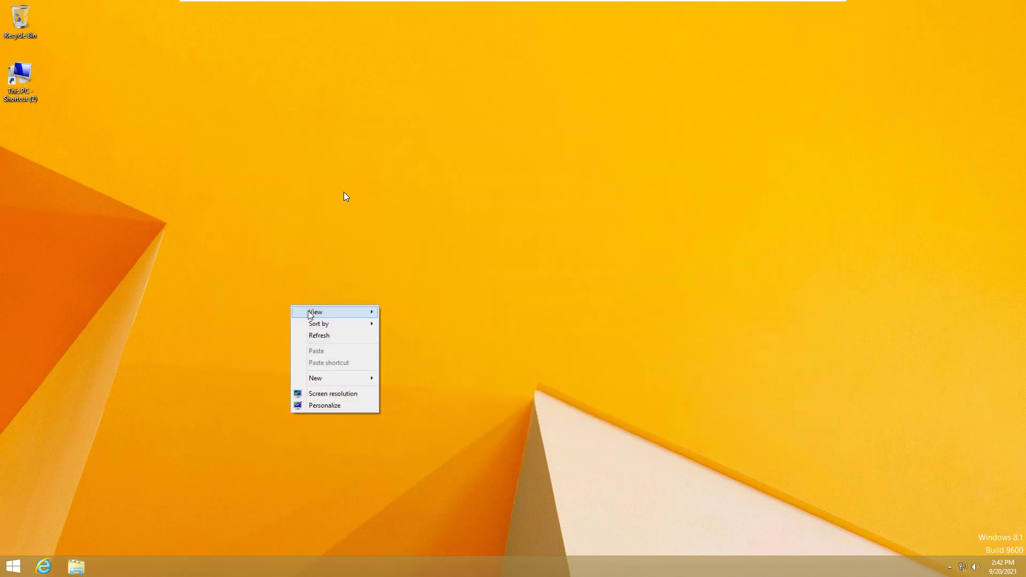
{"action": "left_click", "coordinate": [312, 336]}
{"action": "right_click", "coordinate": [311, 337]}
{"action": "left_click", "coordinate": [166, 209]}
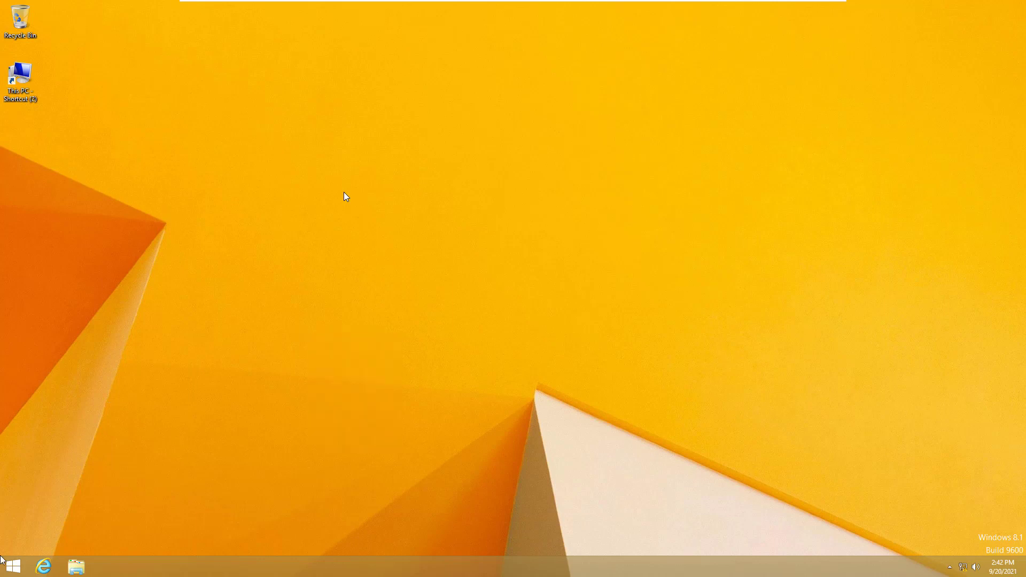
{"action": "left_click", "coordinate": [2, 562]}
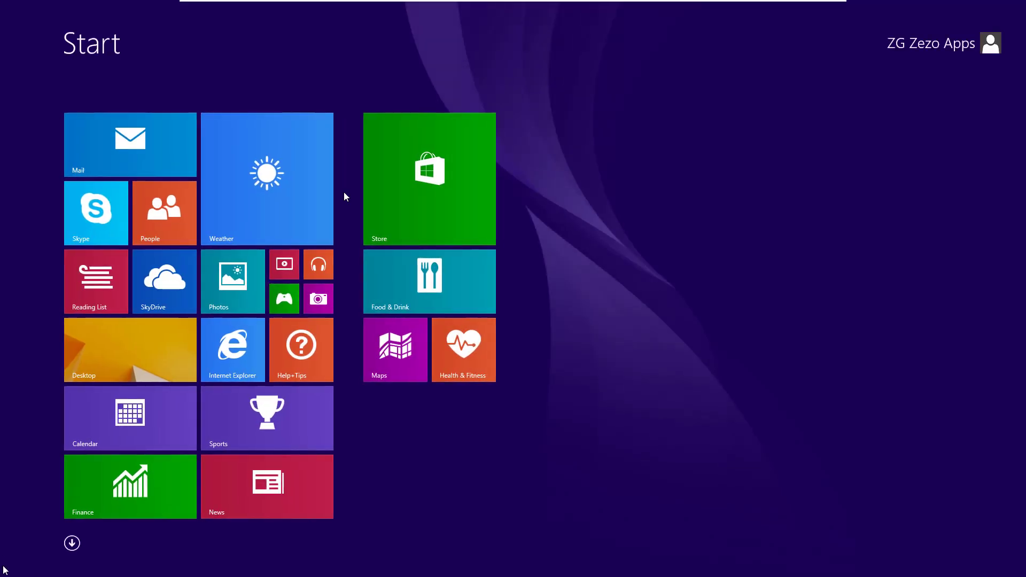
{"action": "left_click", "coordinate": [126, 357]}
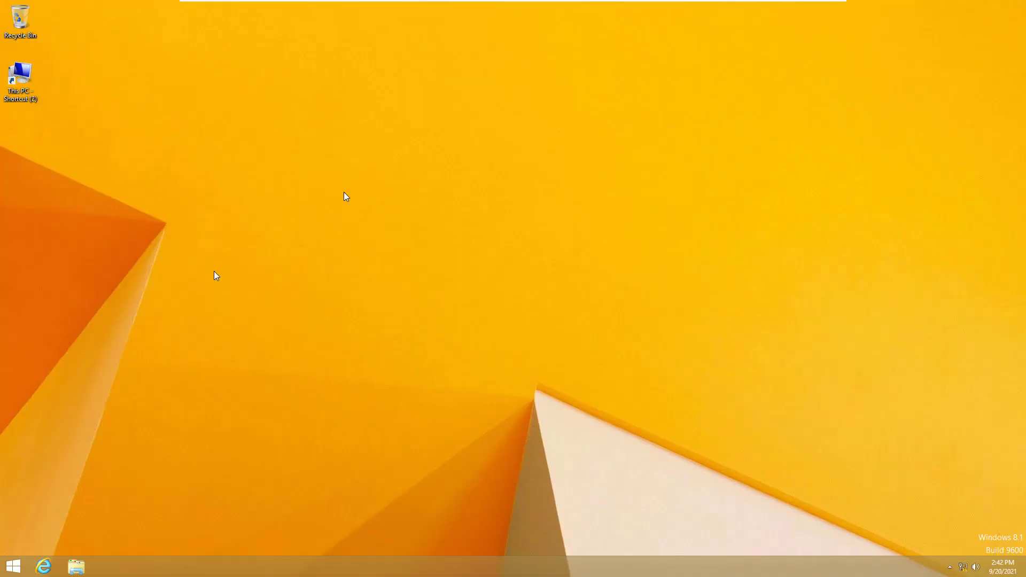
{"action": "right_click", "coordinate": [149, 398]}
{"action": "left_click", "coordinate": [174, 429]}
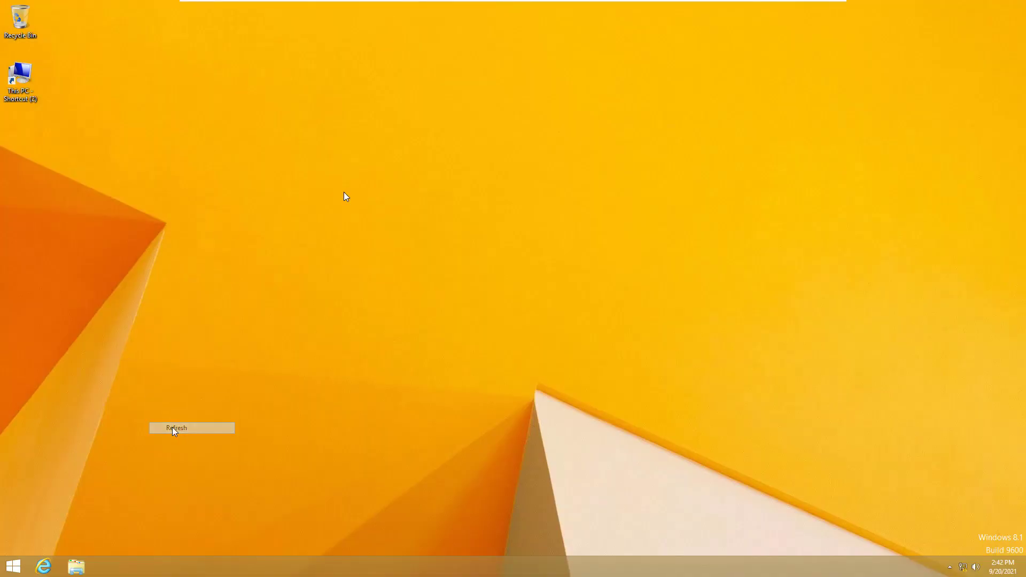
{"action": "right_click", "coordinate": [173, 427]}
{"action": "left_click", "coordinate": [191, 460]}
Switch back and forth between the Windows 8.1 desktop and the Start screen, ending on the Start screen
{"action": "left_click", "coordinate": [13, 567]}
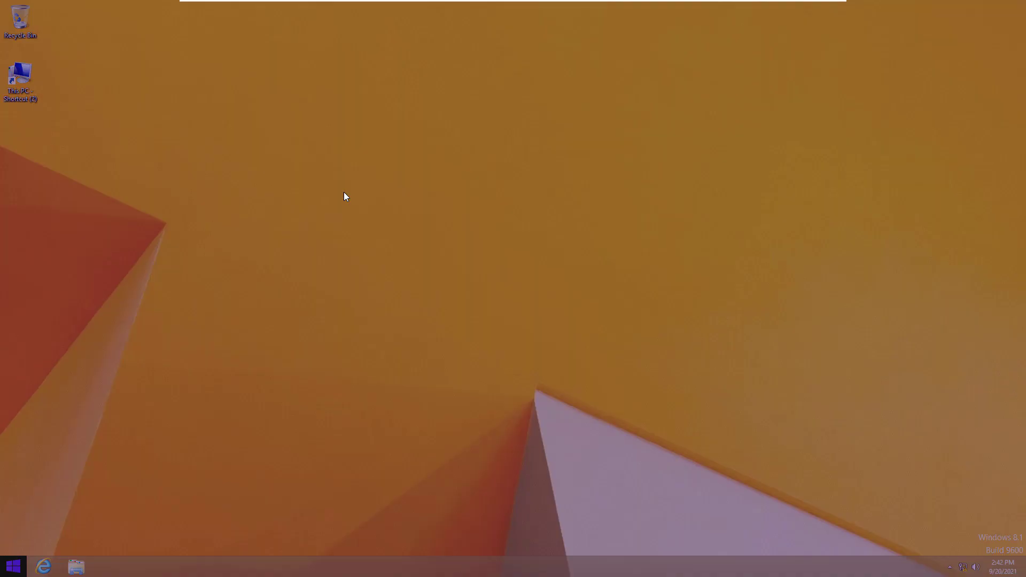
{"action": "key", "text": "super"}
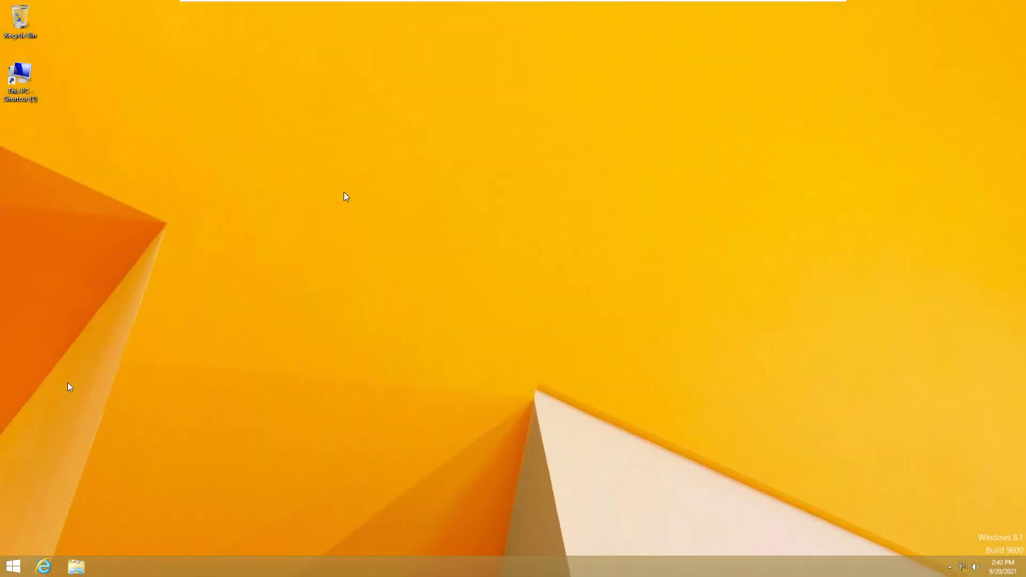
{"action": "right_click", "coordinate": [69, 385]}
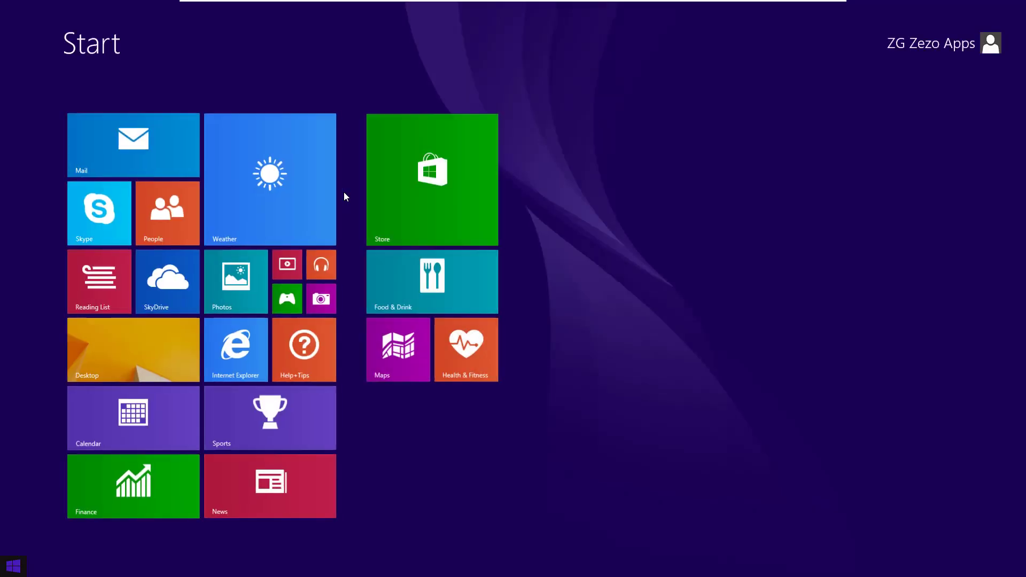
{"action": "key", "text": "super"}
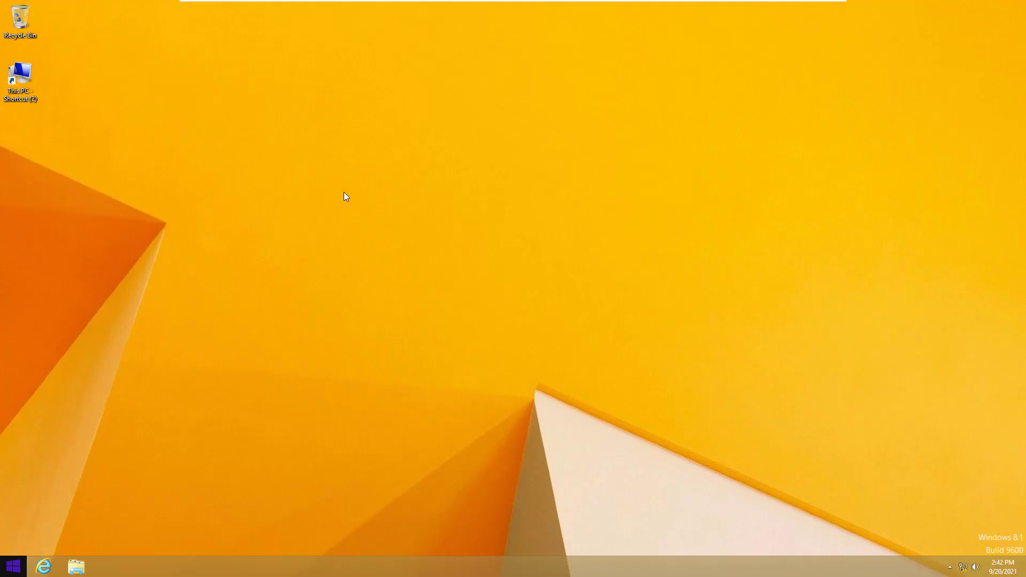
{"action": "key", "text": "super"}
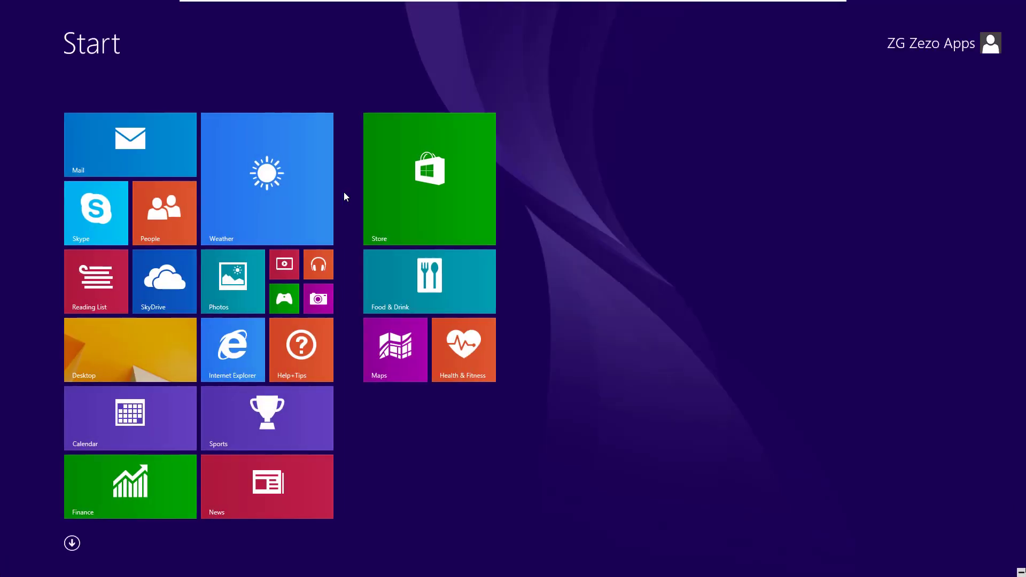
Try to power down Windows 8.1 using the power options in the Start screen's settings
{"action": "left_click", "coordinate": [1022, 477]}
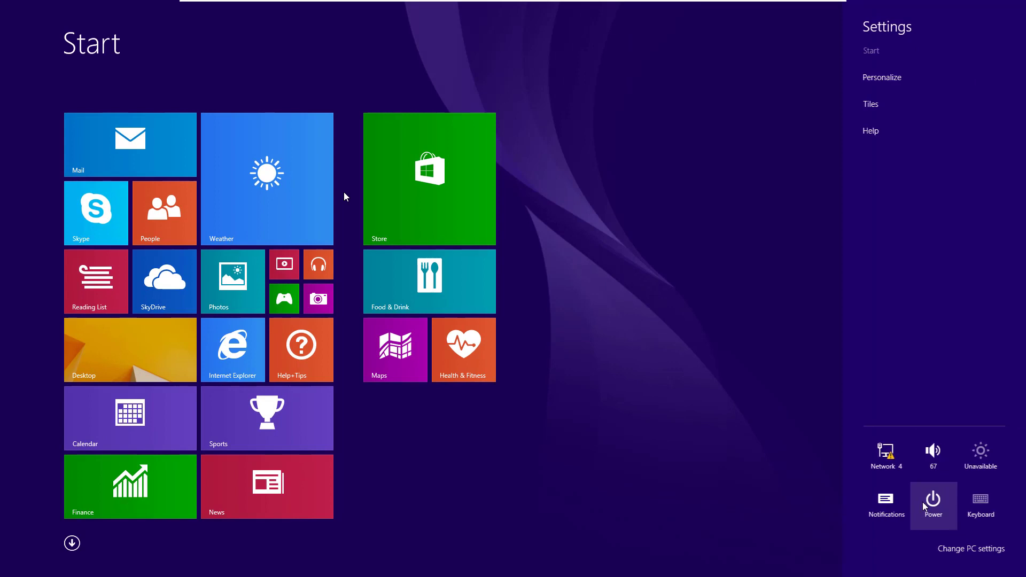
{"action": "left_click", "coordinate": [931, 497]}
{"action": "left_click", "coordinate": [924, 468]}
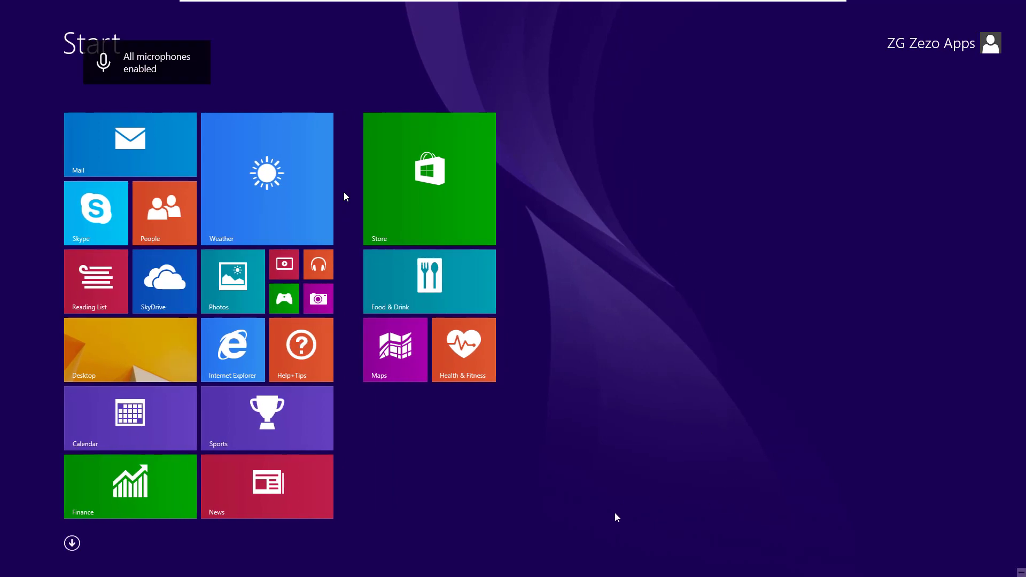
Go to the Windows 8.1 desktop from the Start screen and refresh it
{"action": "left_click", "coordinate": [99, 352]}
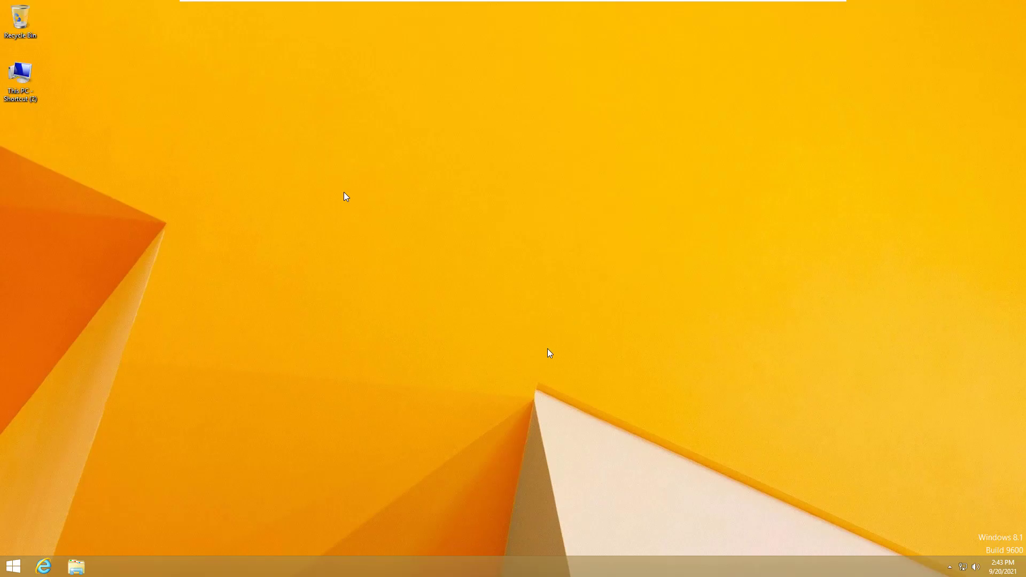
{"action": "left_click_drag", "start_coordinate": [536, 356], "coordinate": [406, 191]}
{"action": "key", "text": "shift+F10"}
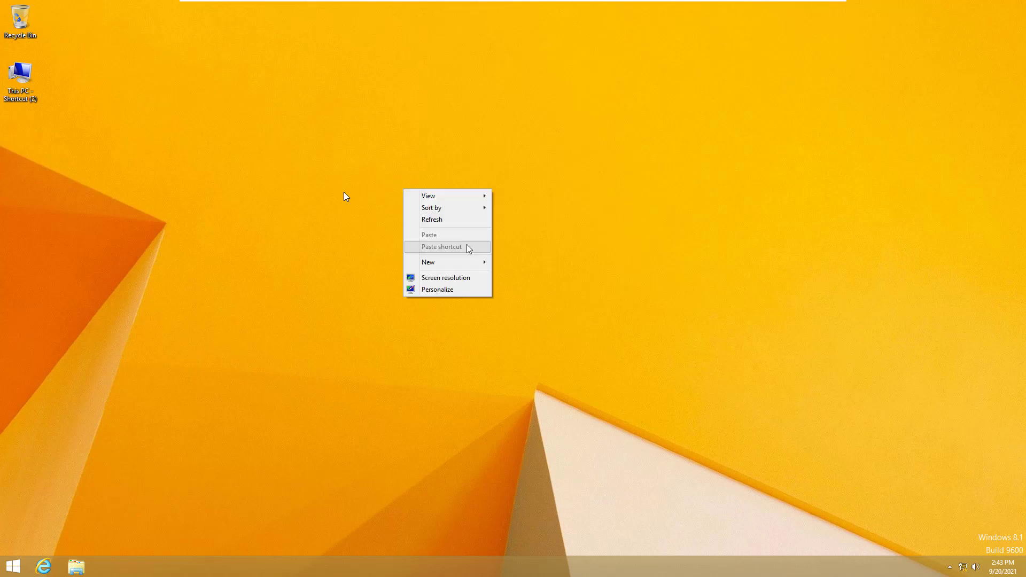
{"action": "left_click", "coordinate": [410, 223]}
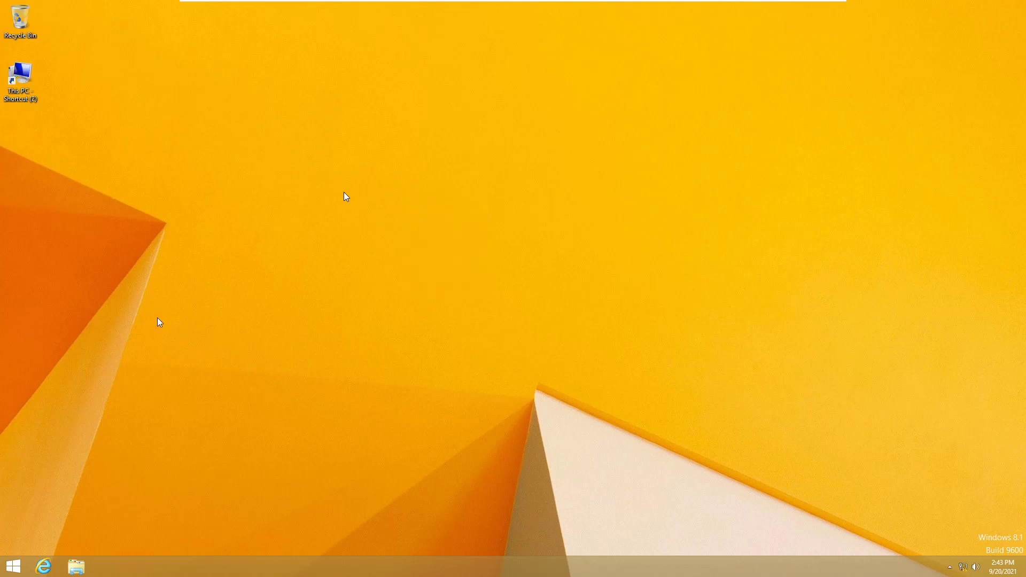
Shut down Windows 8.1 using the power options in the desktop's settings
{"action": "mouse_move", "coordinate": [1024, 575]}
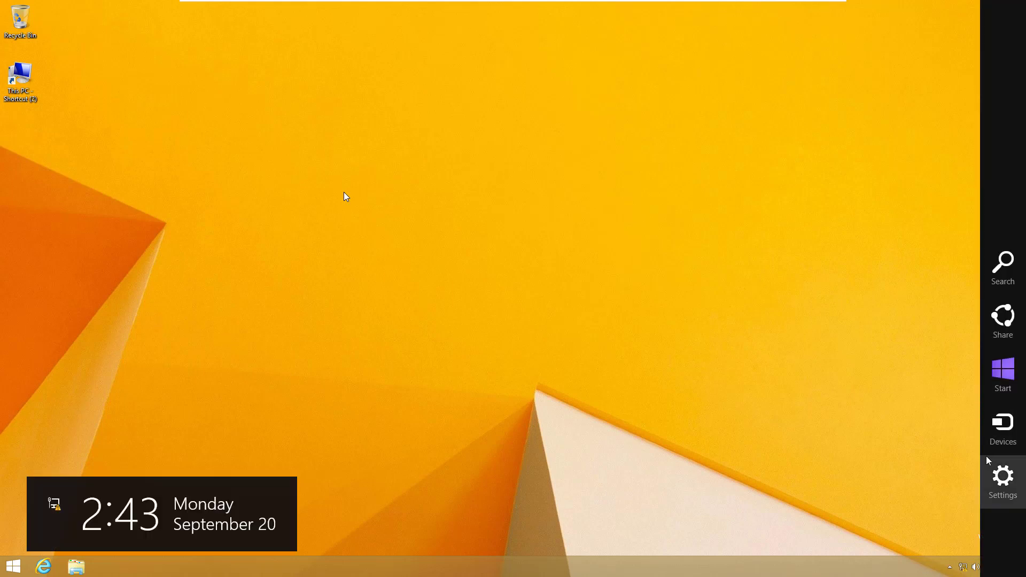
{"action": "left_click", "coordinate": [1001, 478]}
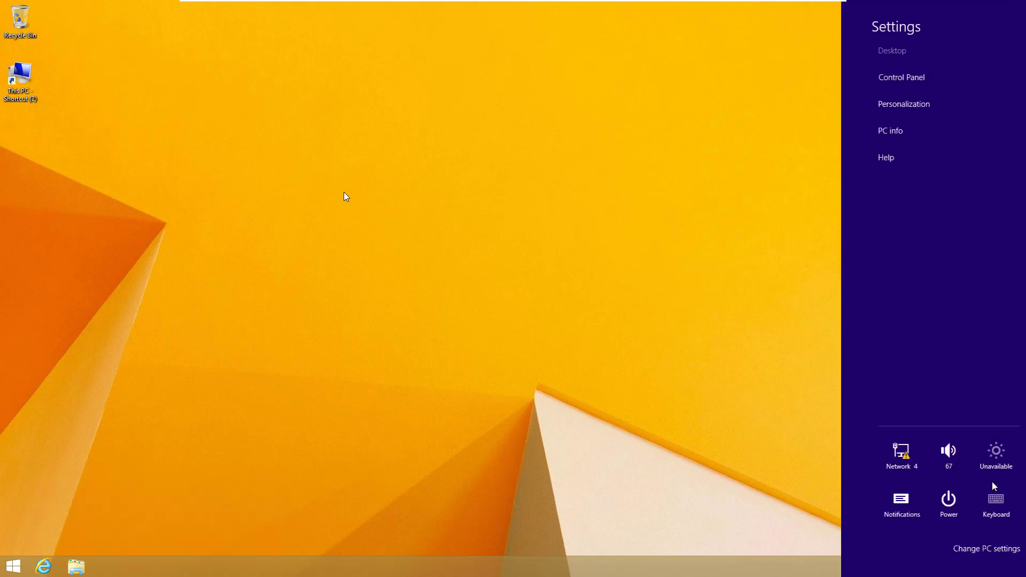
{"action": "left_click", "coordinate": [954, 502]}
{"action": "left_click", "coordinate": [854, 452]}
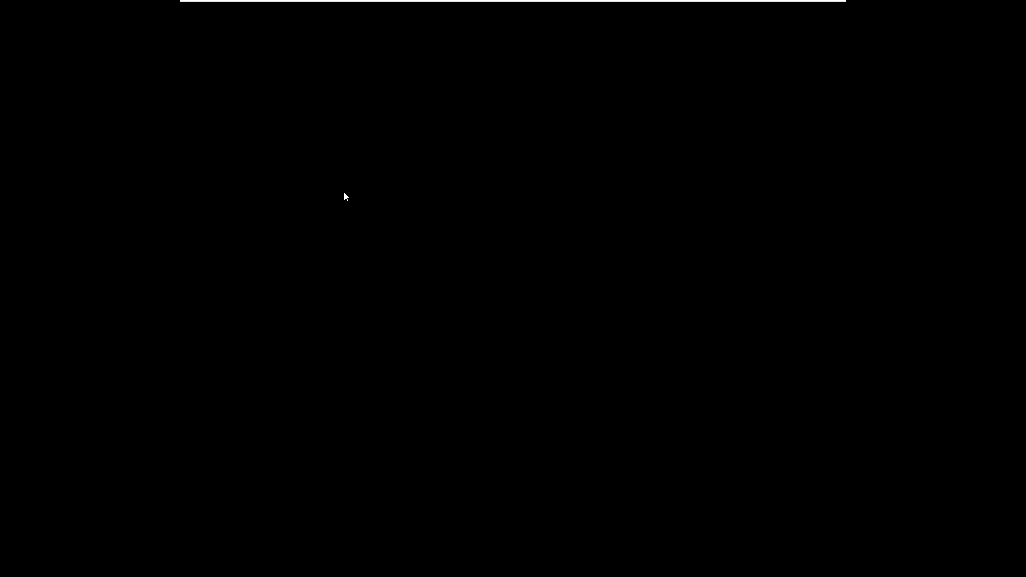
Bring up the screen recorder controls over the virtual machine and dismiss the Removable Devices hint
{"action": "key", "text": "super"}
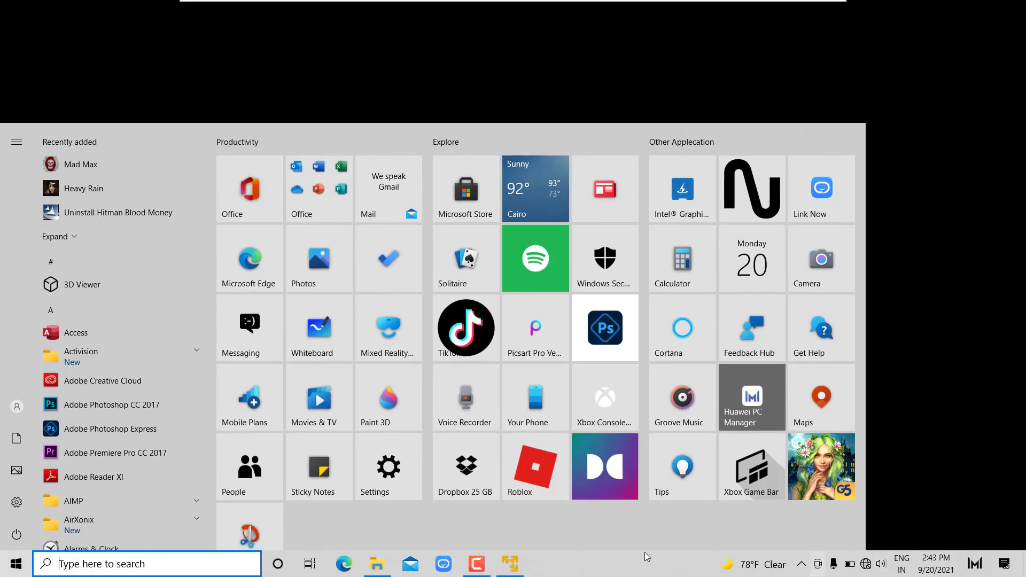
{"action": "left_click", "coordinate": [493, 570]}
{"action": "key", "text": "super"}
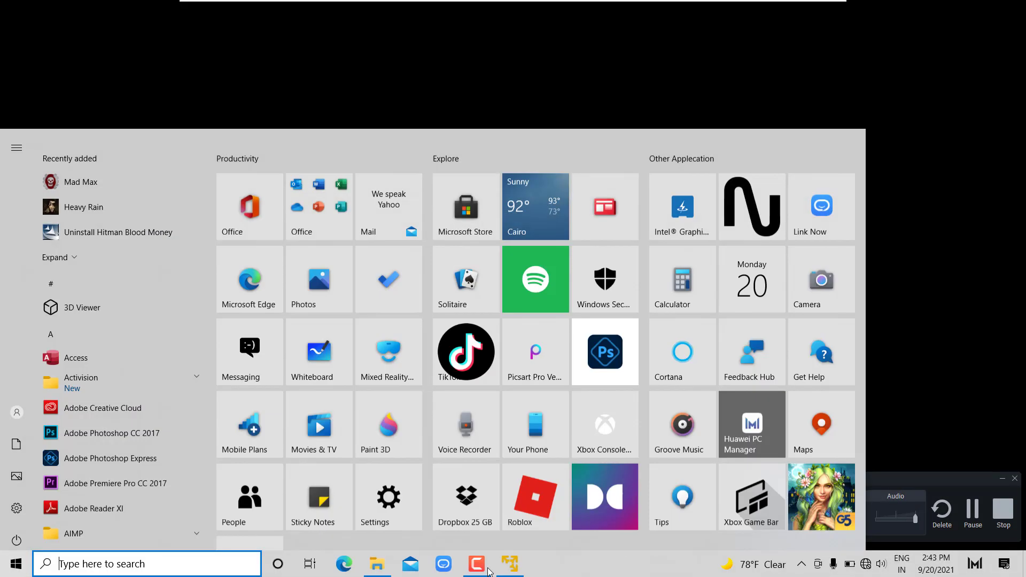
{"action": "left_click", "coordinate": [208, 61]}
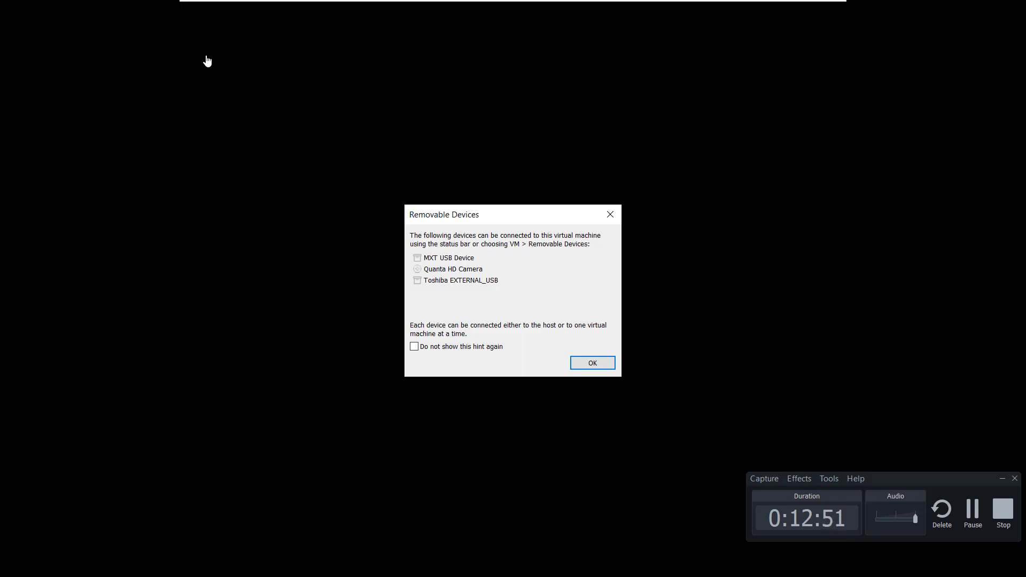
{"action": "key", "text": "Return"}
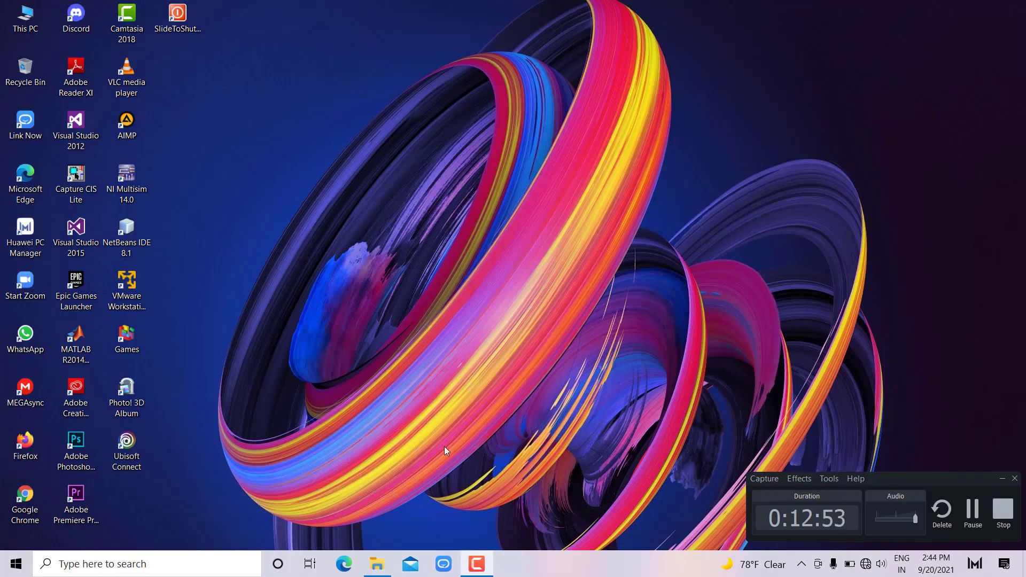
Relaunch ZG Zezo Apps from the Debug folder, close the folder window and show the Zezo Apps page
{"action": "left_click", "coordinate": [380, 563]}
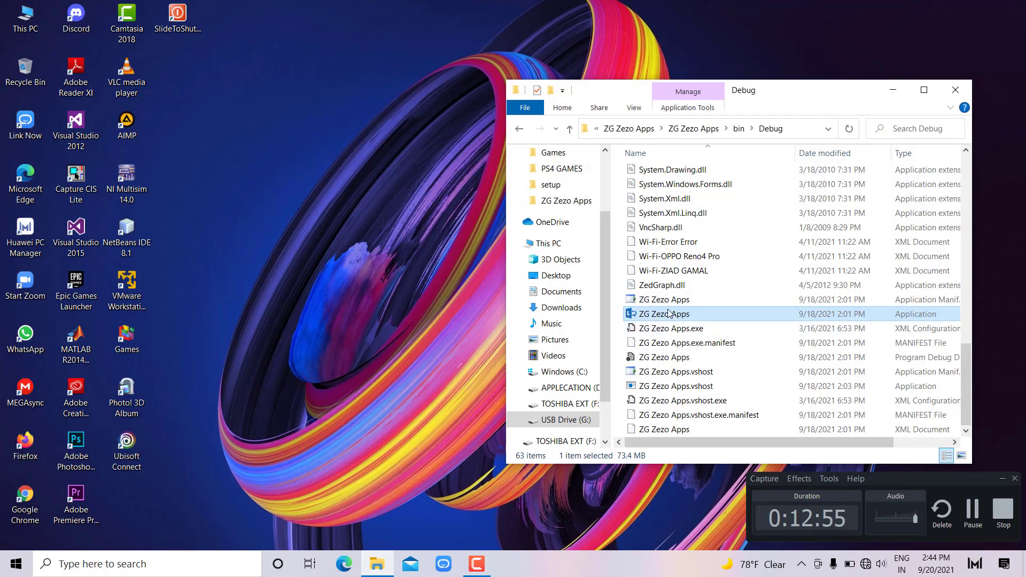
{"action": "double_click", "coordinate": [647, 332]}
{"action": "left_click", "coordinate": [967, 92]}
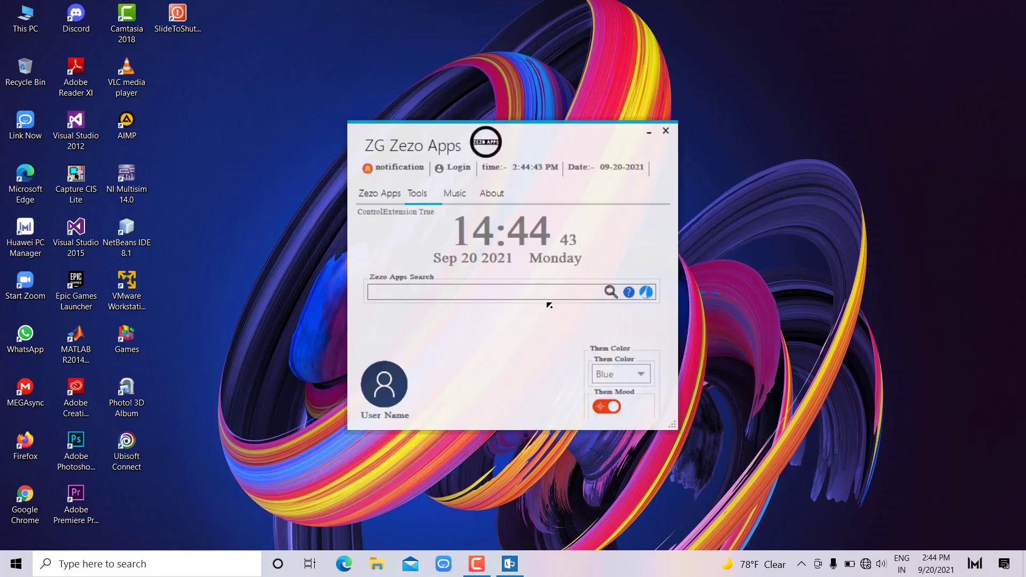
{"action": "left_click", "coordinate": [379, 193]}
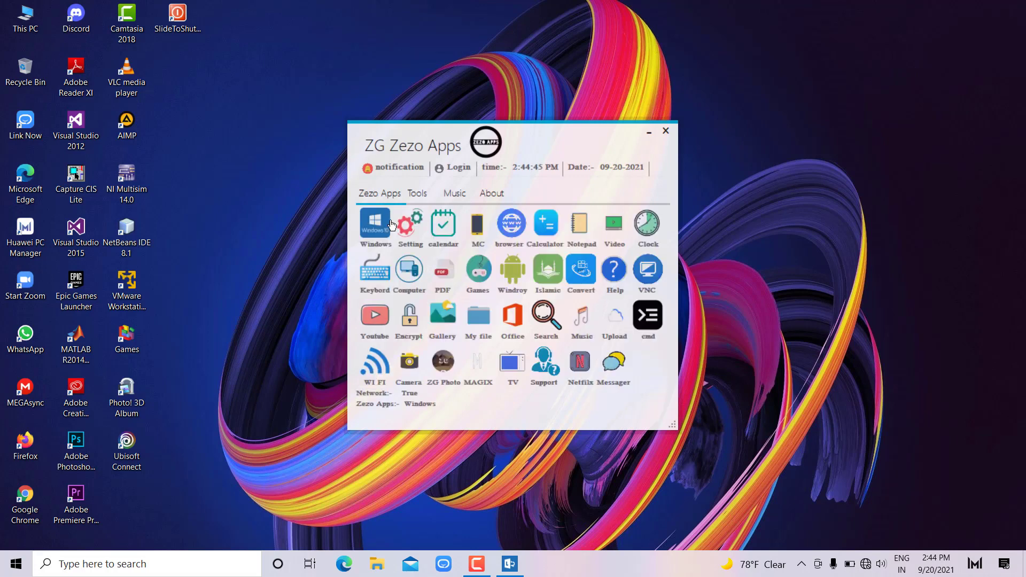
Try to start the Windows 10 virtual machine from the Zezo Apps page, answer that it was copied, and dismiss the VMware Player error
{"action": "left_click", "coordinate": [389, 223]}
{"action": "left_click", "coordinate": [503, 326]}
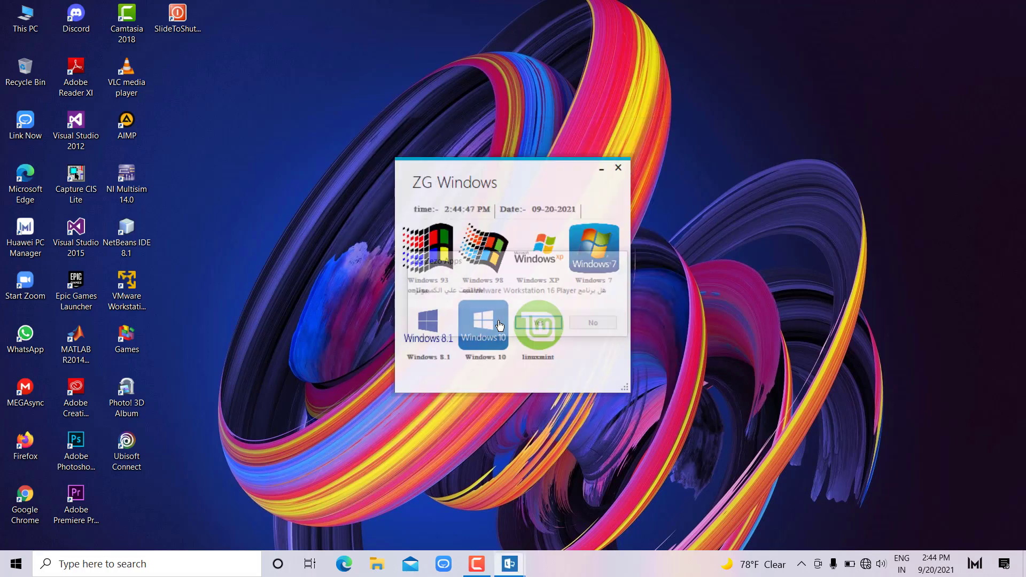
{"action": "left_click", "coordinate": [515, 330]}
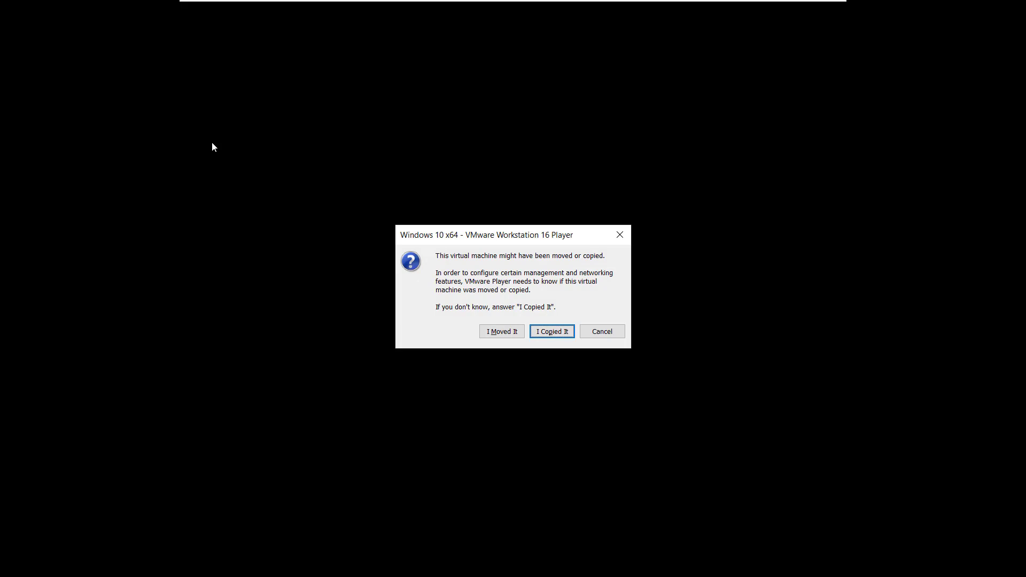
{"action": "key", "text": "Return"}
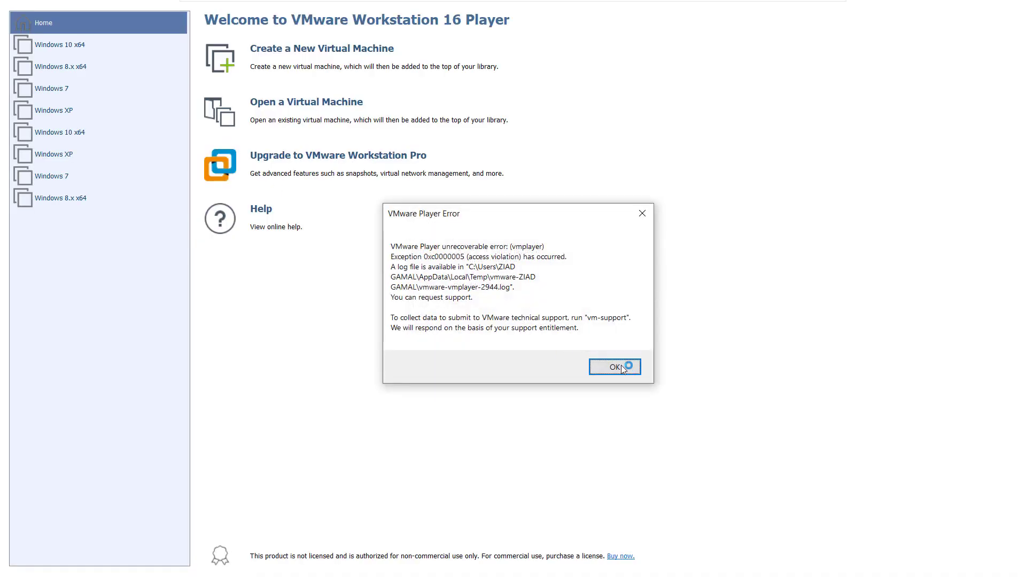
{"action": "left_click", "coordinate": [616, 368]}
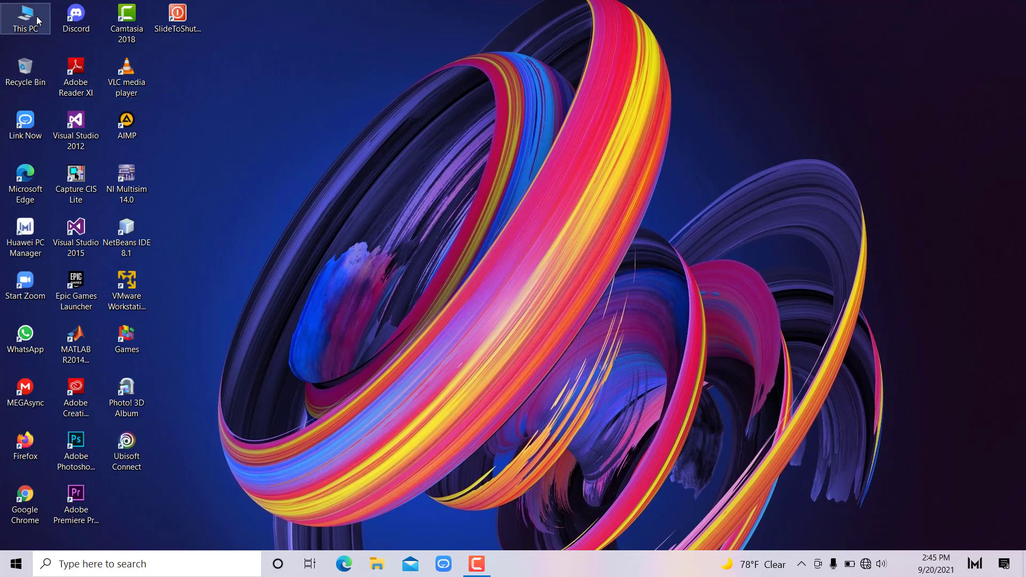
Go to the bin\Debug folder of the ZG Zezo Apps project on USB Drive (G:)
{"action": "double_click", "coordinate": [25, 17]}
{"action": "double_click", "coordinate": [840, 388]}
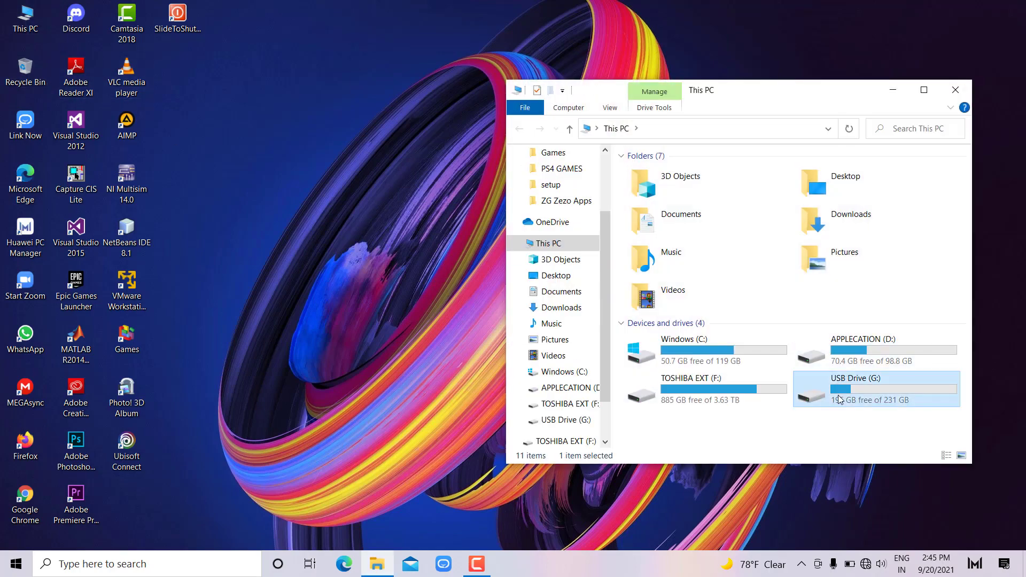
{"action": "double_click", "coordinate": [692, 175]}
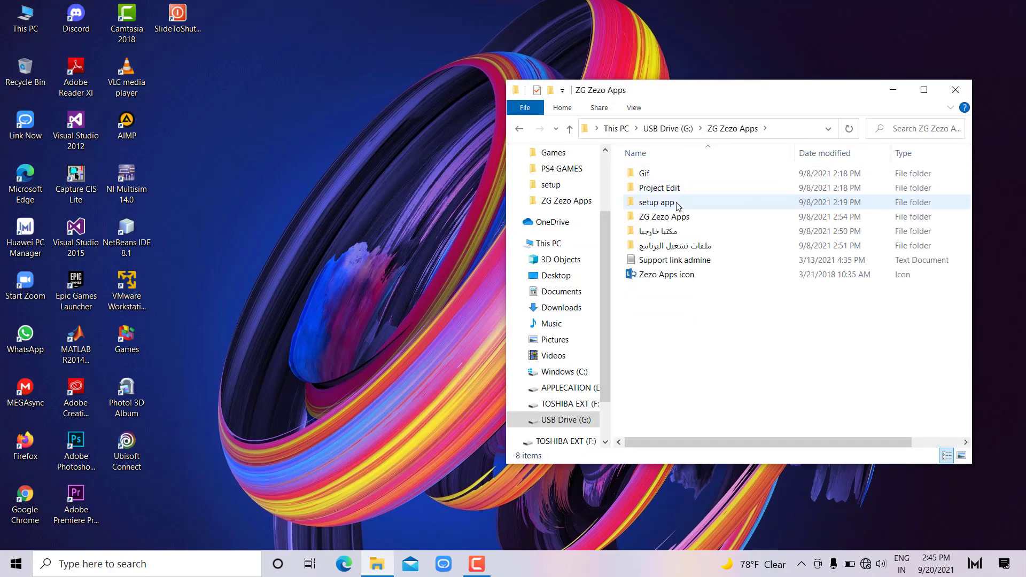
{"action": "left_click", "coordinate": [672, 217]}
{"action": "double_click", "coordinate": [673, 217]}
{"action": "double_click", "coordinate": [661, 188]}
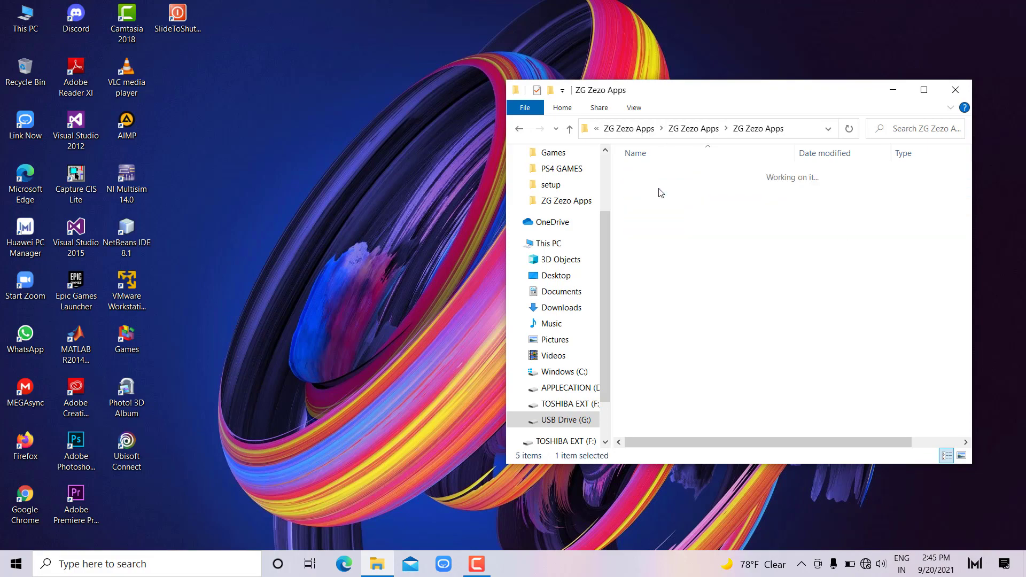
{"action": "double_click", "coordinate": [659, 174]}
{"action": "double_click", "coordinate": [659, 179]}
Launch the ZG Zezo Apps application from the Debug folder
{"action": "left_click", "coordinate": [673, 351]}
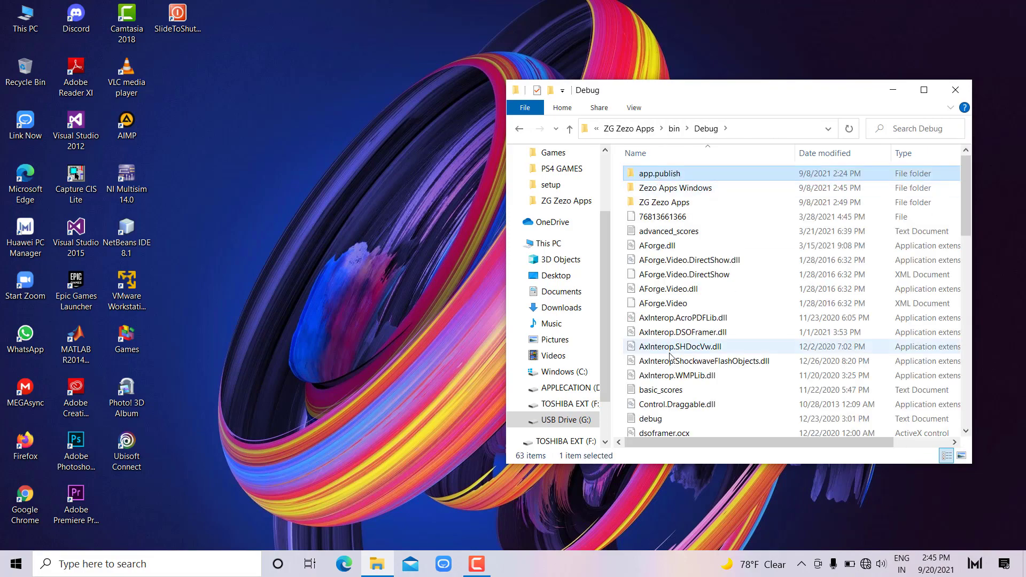
{"action": "scroll", "coordinate": [673, 350], "scroll_direction": "down", "scroll_amount": 15}
{"action": "left_click", "coordinate": [670, 328]}
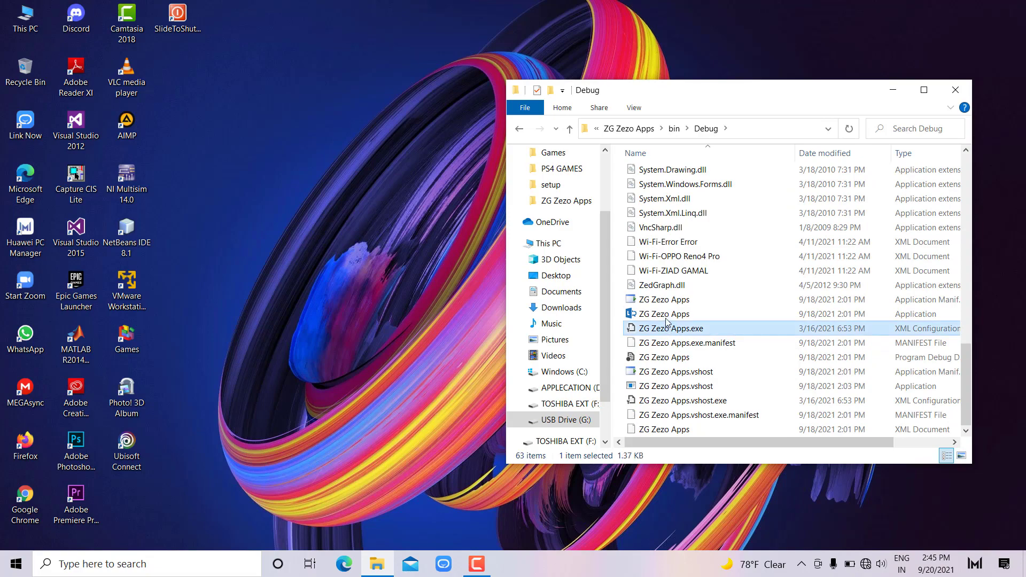
{"action": "double_click", "coordinate": [664, 315]}
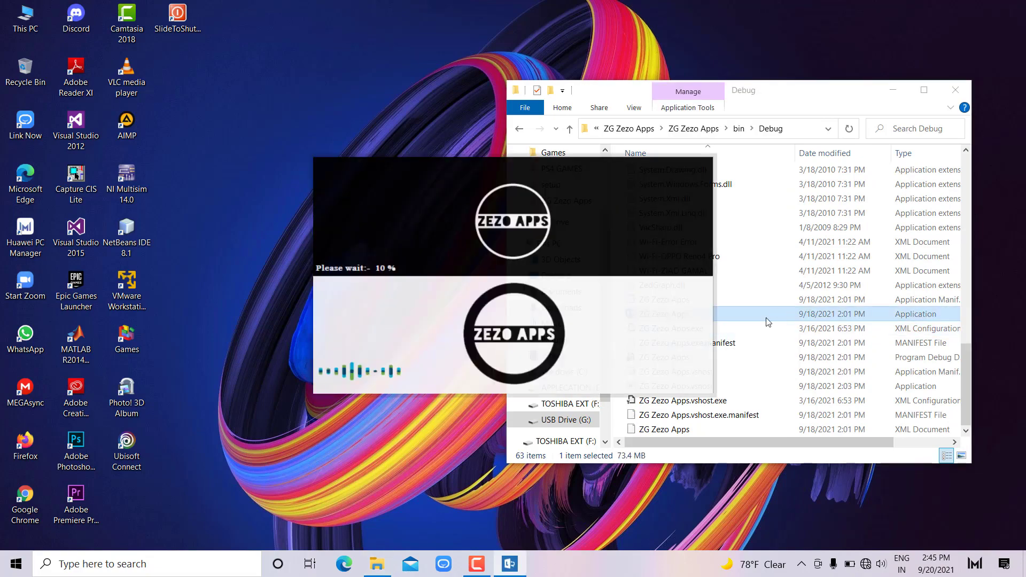
Look through the Windows 10 folder inside Debug's Zezo Apps Windows folder while the app loads, and return to the parent folder
{"action": "left_click", "coordinate": [765, 321]}
{"action": "scroll", "coordinate": [765, 322], "scroll_direction": "up", "scroll_amount": 15}
{"action": "scroll", "coordinate": [765, 321], "scroll_direction": "up", "scroll_amount": 2}
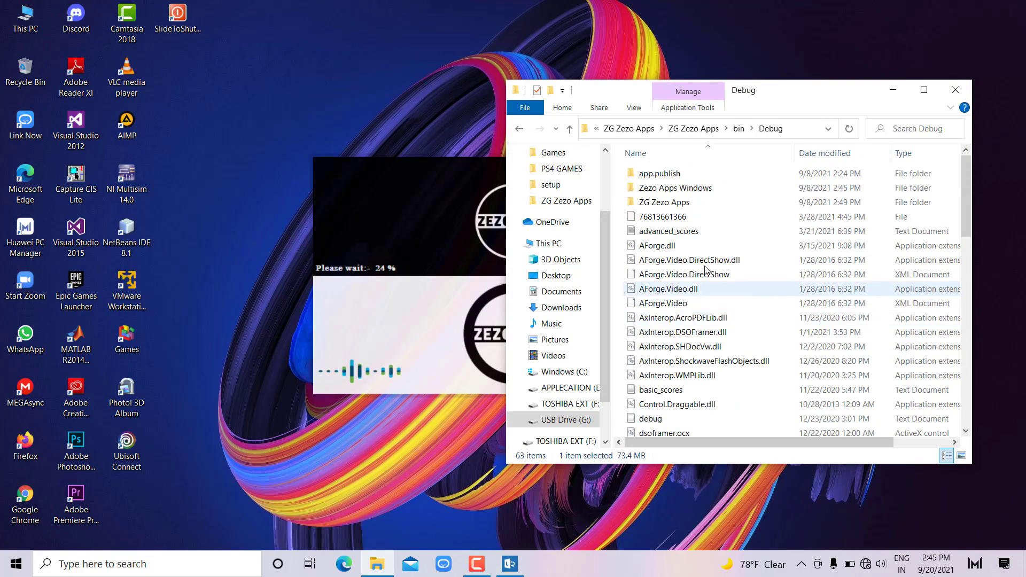
{"action": "double_click", "coordinate": [678, 188]}
{"action": "double_click", "coordinate": [676, 217]}
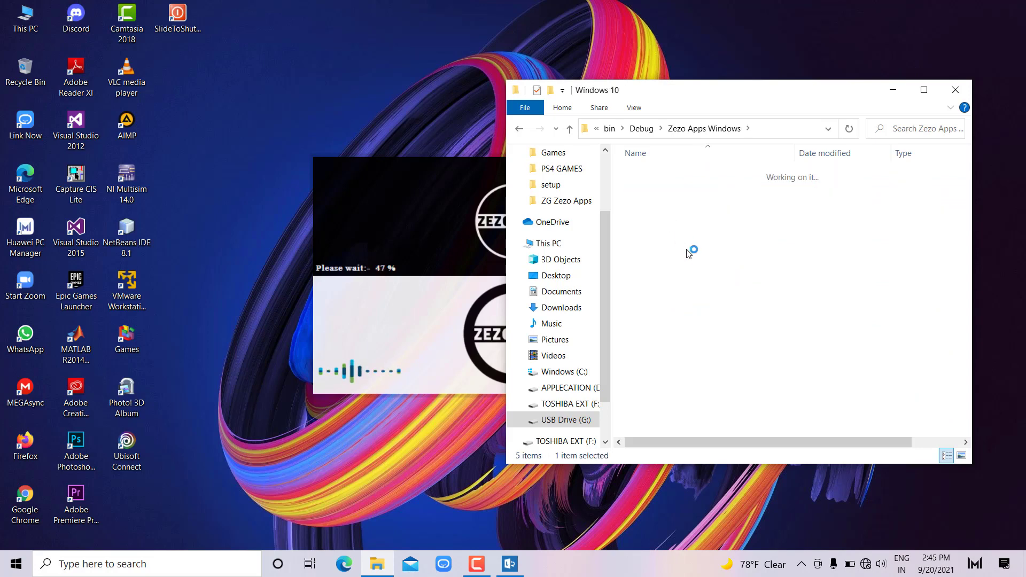
{"action": "scroll", "coordinate": [678, 350], "scroll_direction": "down", "scroll_amount": 8}
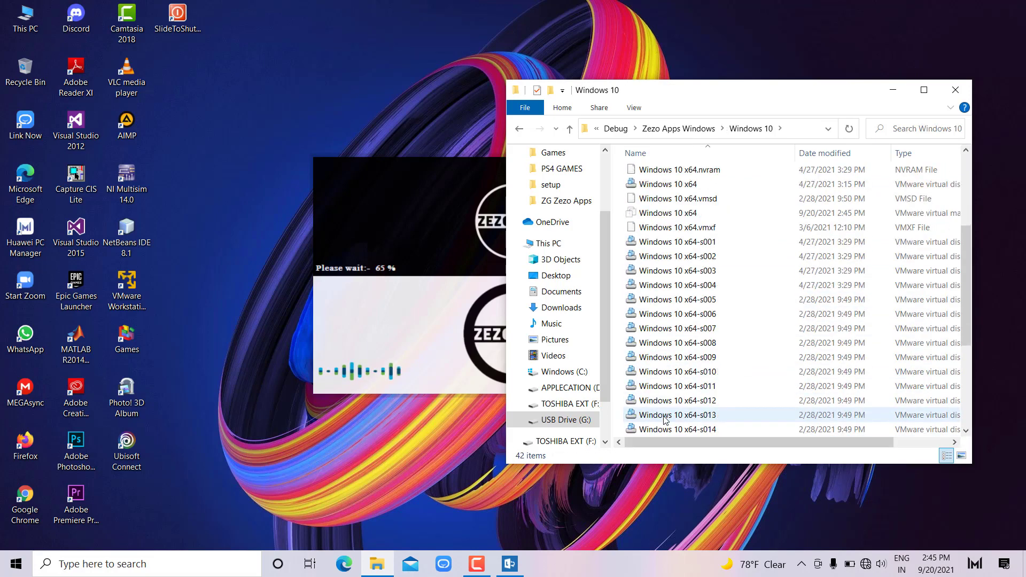
{"action": "left_click", "coordinate": [519, 130]}
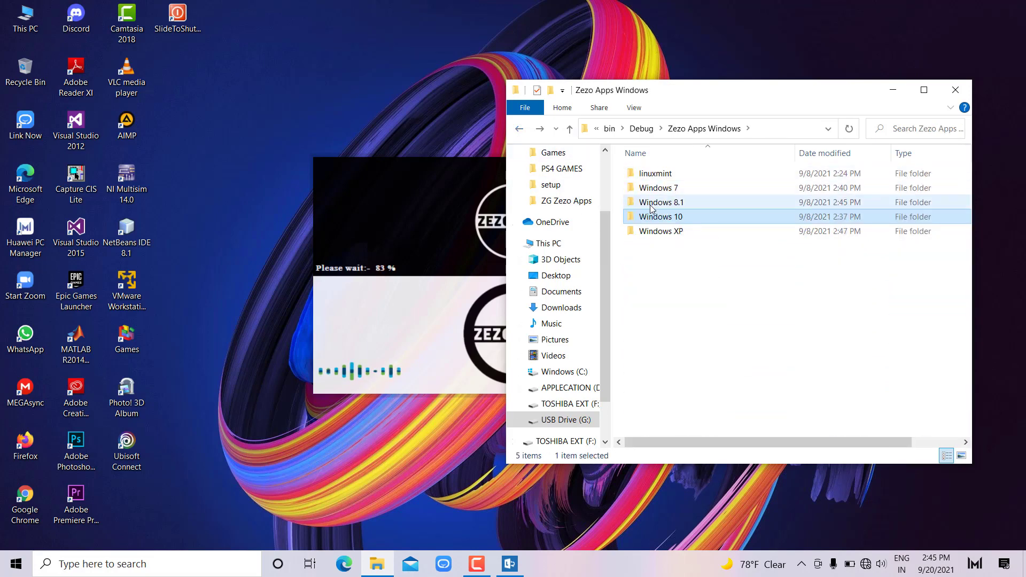
Check the properties of the Windows 10 folder for its size and contents, and close them without changes
{"action": "right_click", "coordinate": [665, 217]}
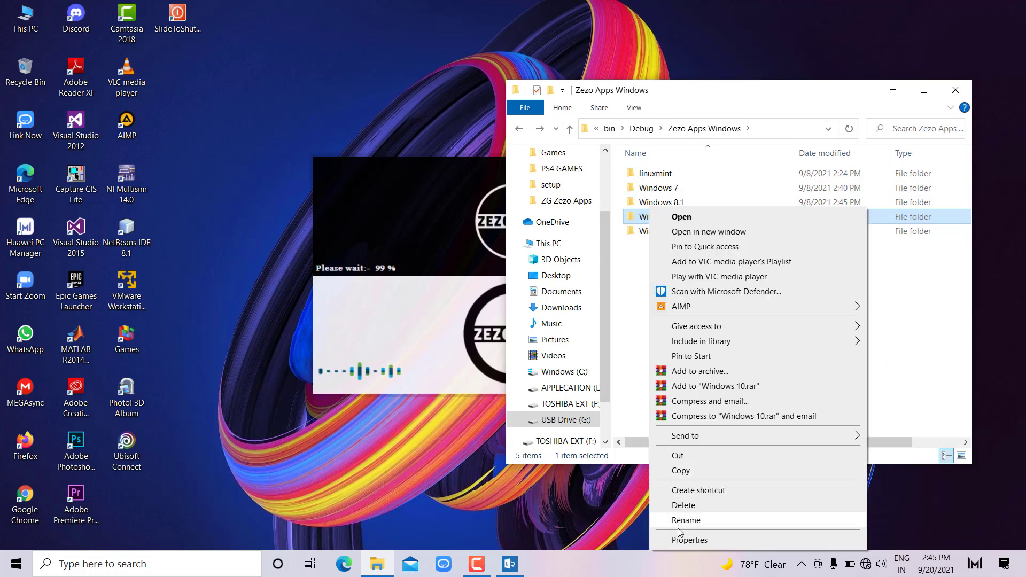
{"action": "left_click", "coordinate": [690, 541]}
{"action": "left_click", "coordinate": [803, 519]}
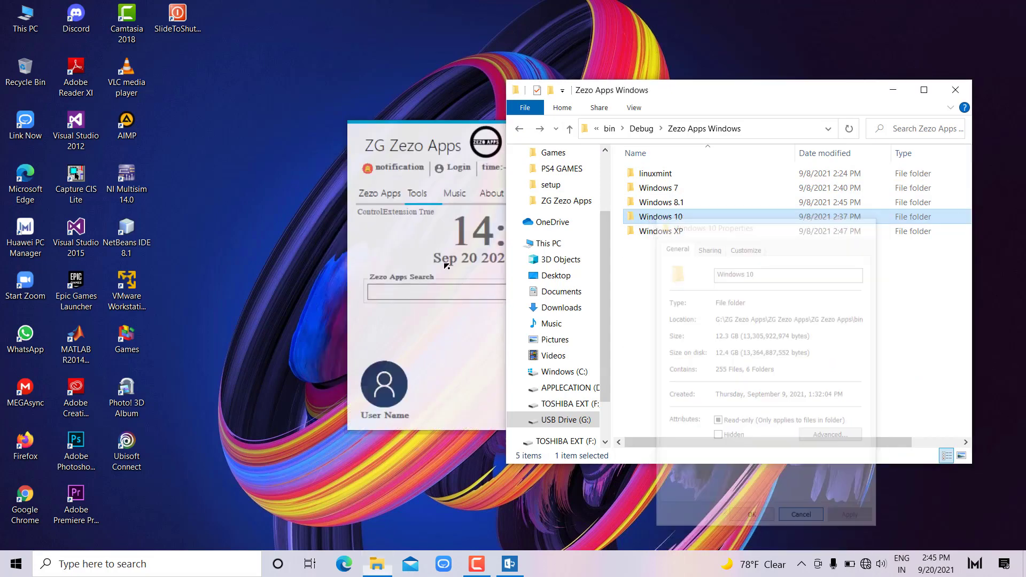
Try again to start Windows 10 from ZG Windows, confirming VMware Workstation 16 Player is installed, and close the error and the player
{"action": "left_click", "coordinate": [377, 221]}
{"action": "left_click", "coordinate": [377, 221]}
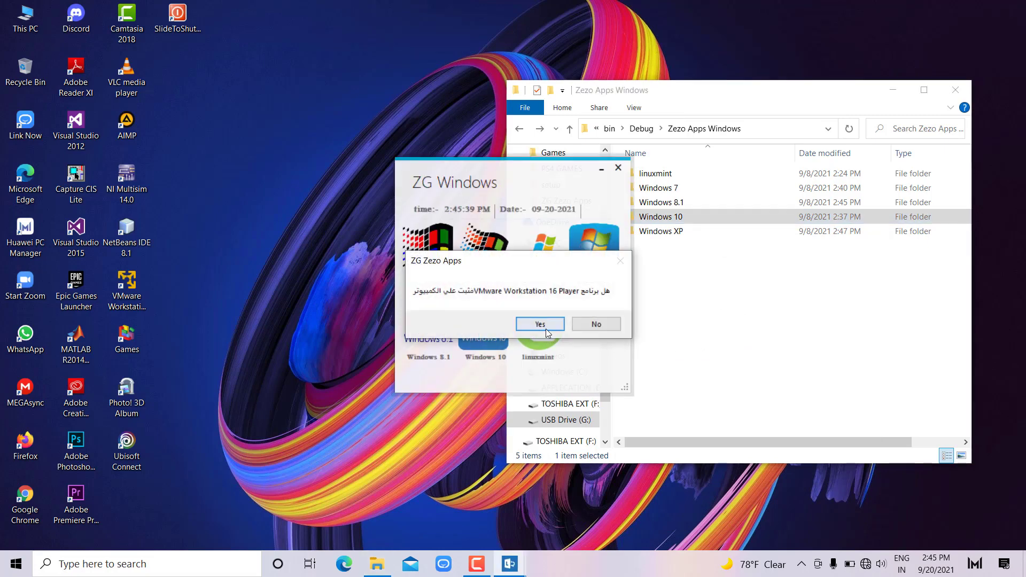
{"action": "left_click", "coordinate": [544, 328]}
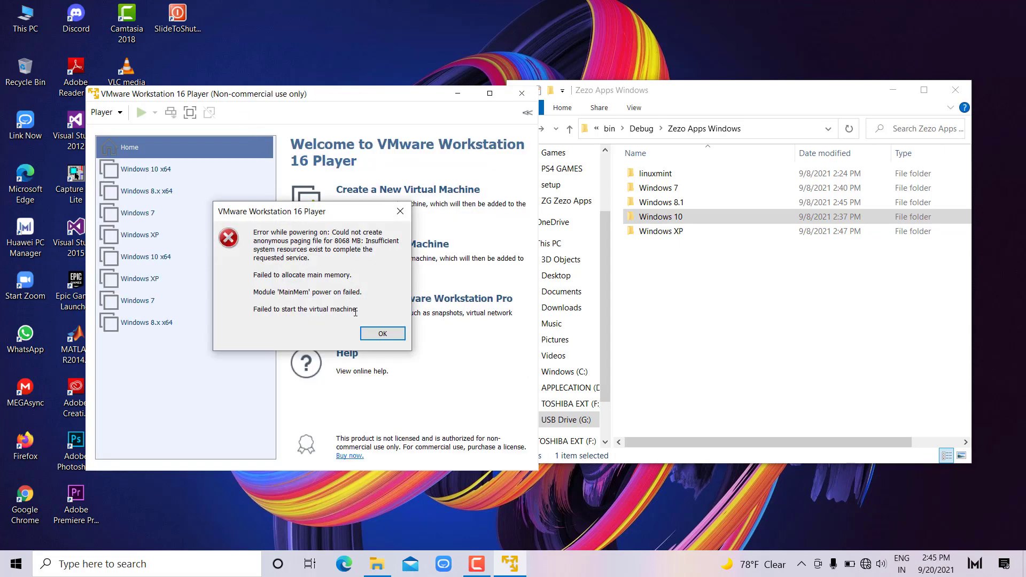
{"action": "left_click", "coordinate": [382, 334]}
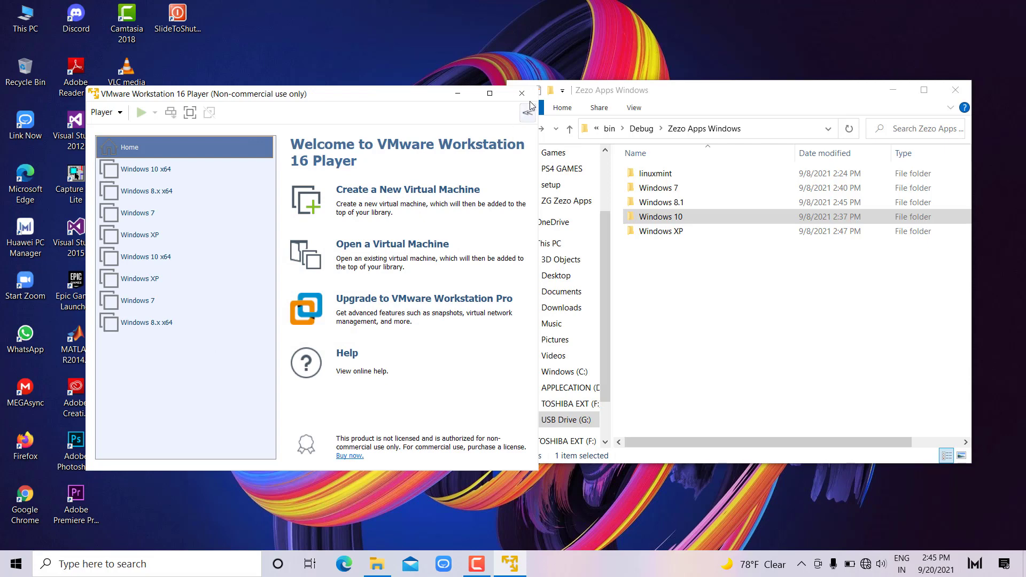
{"action": "left_click", "coordinate": [521, 93]}
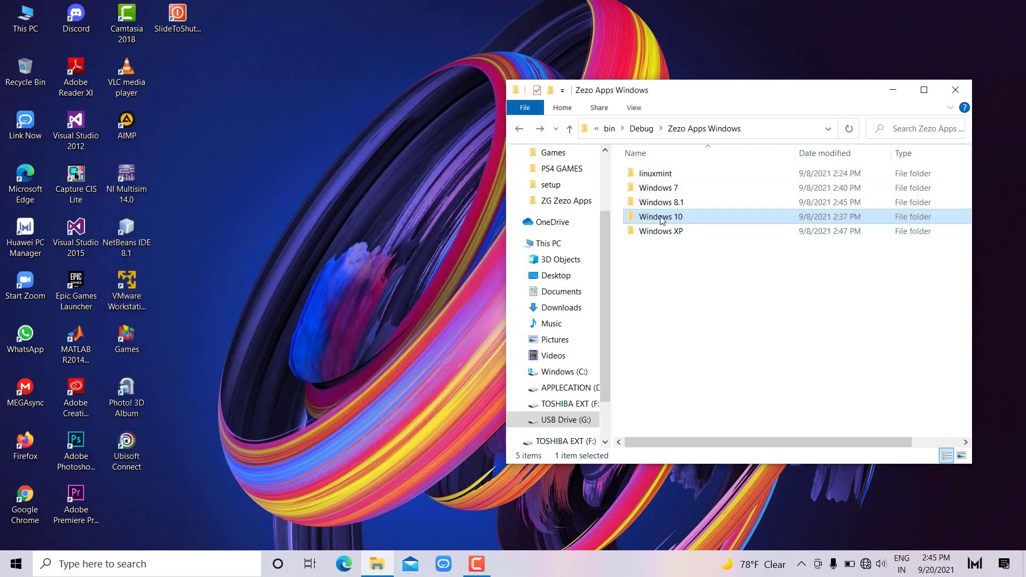
Open the Windows 10 folder and try to open its Windows 10 x64 virtual disk file, dismissing the app chooser
{"action": "double_click", "coordinate": [662, 218]}
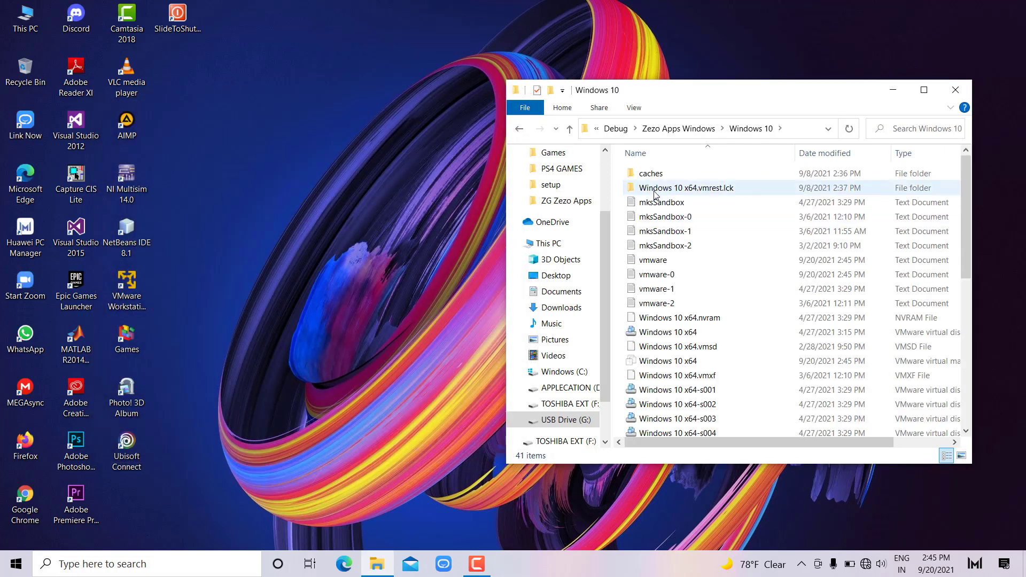
{"action": "double_click", "coordinate": [651, 336]}
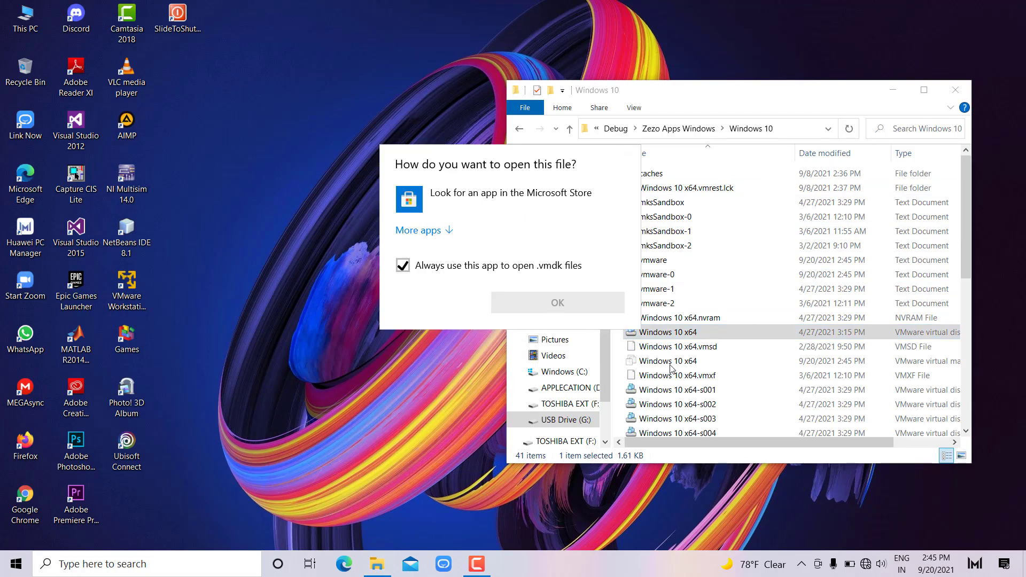
{"action": "left_click", "coordinate": [665, 391]}
{"action": "double_click", "coordinate": [665, 392]}
Try to start Windows 10 directly from the Windows 10 x64 virtual machine file and dismiss the power-on error
{"action": "left_click", "coordinate": [651, 364]}
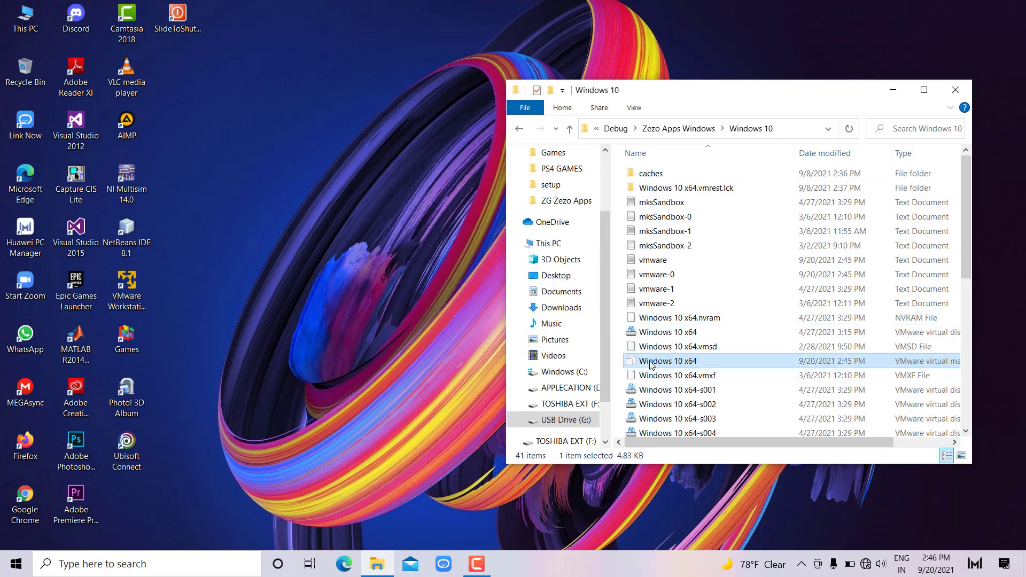
{"action": "double_click", "coordinate": [651, 363]}
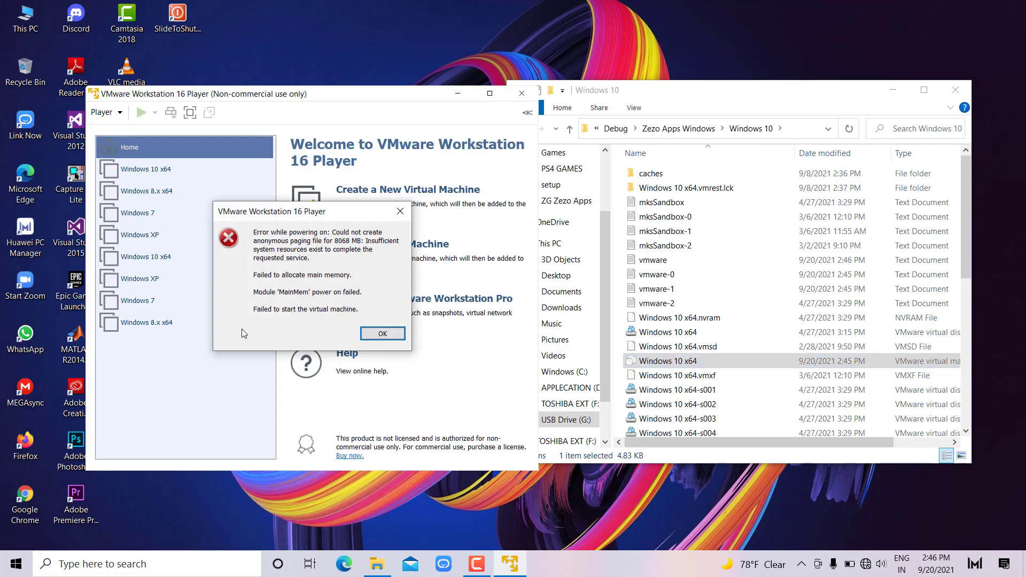
{"action": "left_click", "coordinate": [383, 334]}
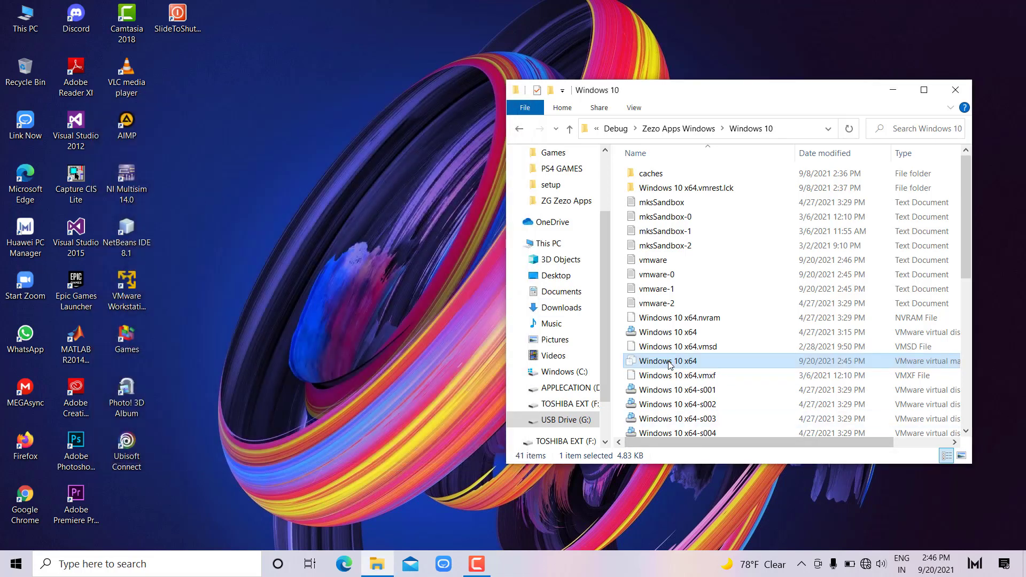
Retry the Windows 10 x64 virtual machine file, look through the folder's files while it loads, and dismiss the error message
{"action": "double_click", "coordinate": [669, 363]}
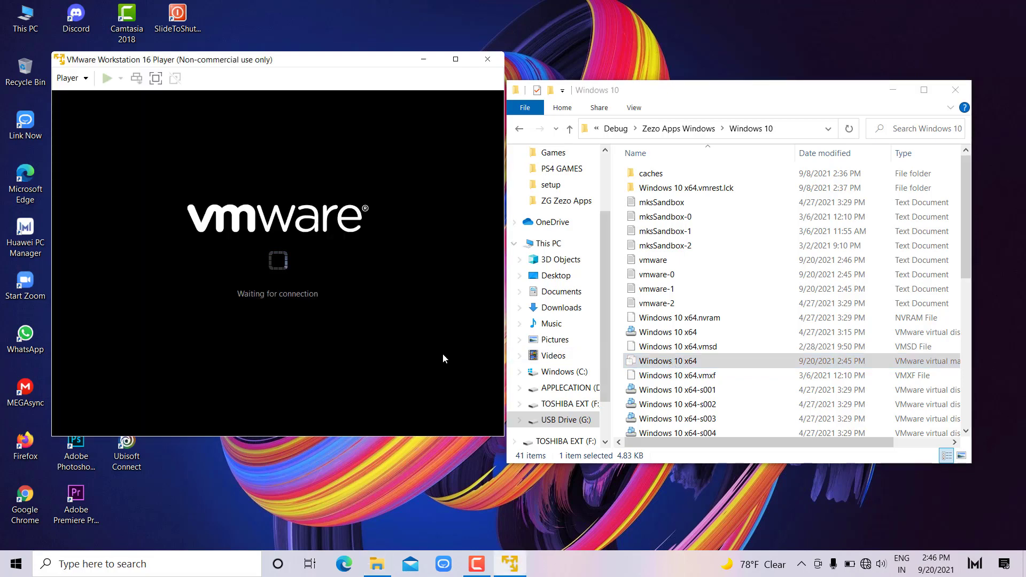
{"action": "scroll", "coordinate": [689, 209], "scroll_direction": "down", "scroll_amount": 8}
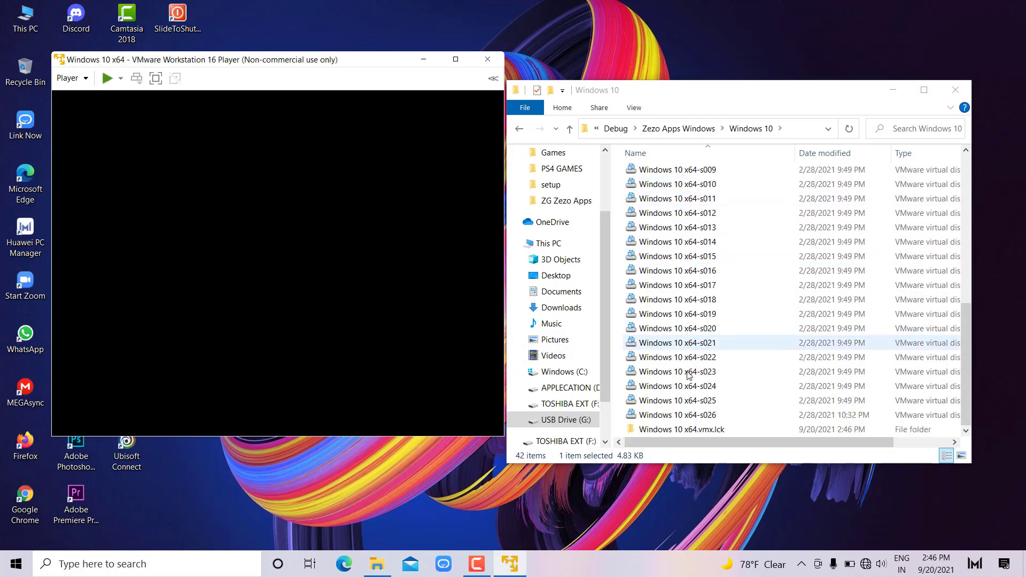
{"action": "left_click", "coordinate": [653, 432]}
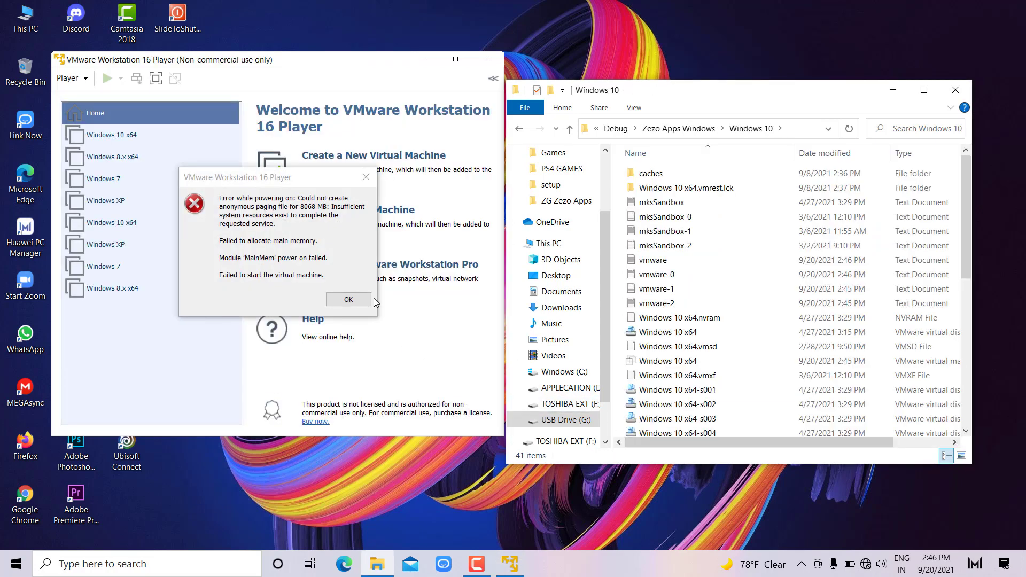
{"action": "left_click", "coordinate": [374, 297]}
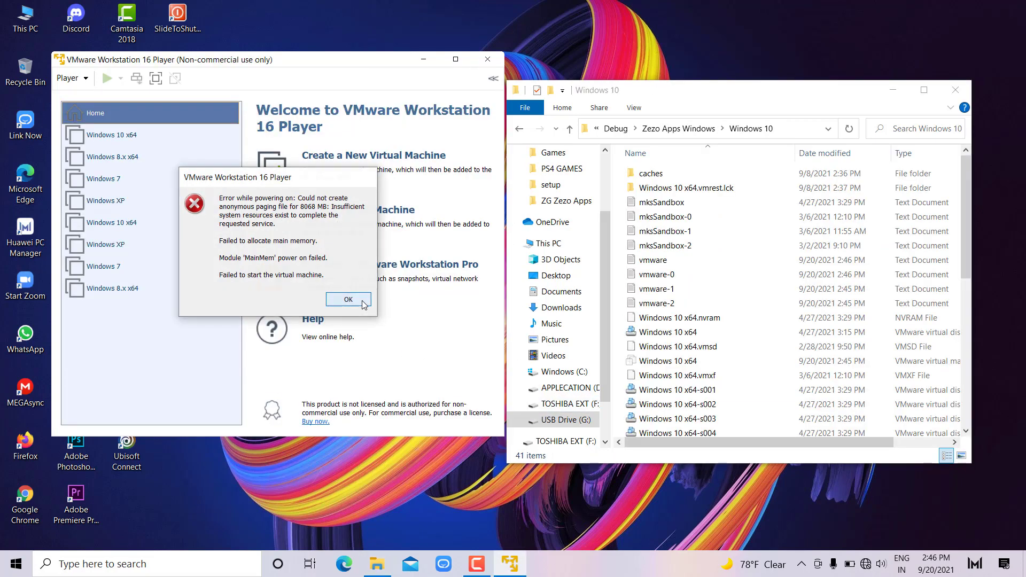
{"action": "left_click", "coordinate": [345, 299]}
Close the VMware Player and Windows 10 folder windows, and bring up the screen recorder controls on the desktop
{"action": "key", "text": "XF86AudioMicMute"}
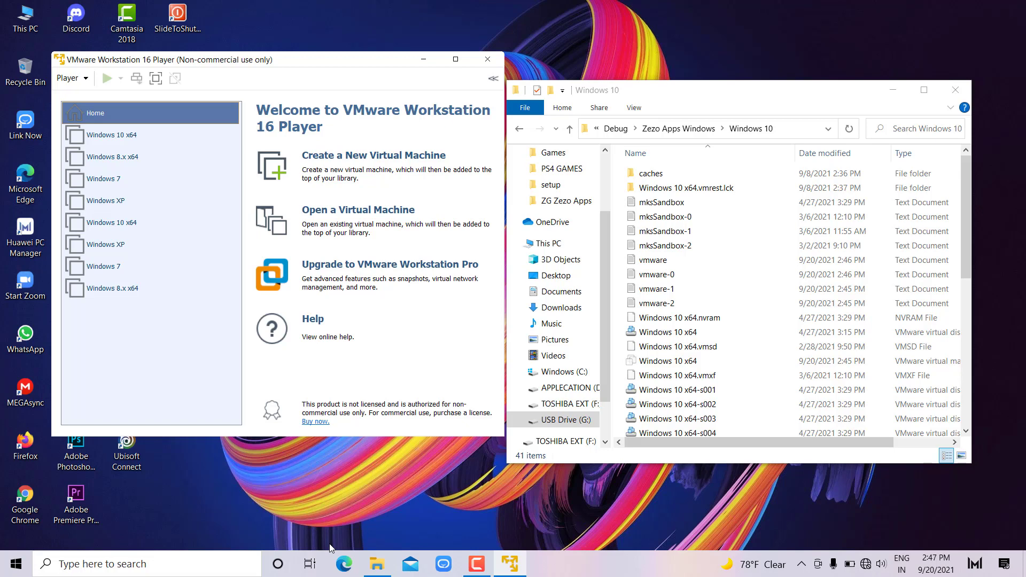
{"action": "left_click", "coordinate": [476, 565]}
{"action": "left_click", "coordinate": [477, 566]}
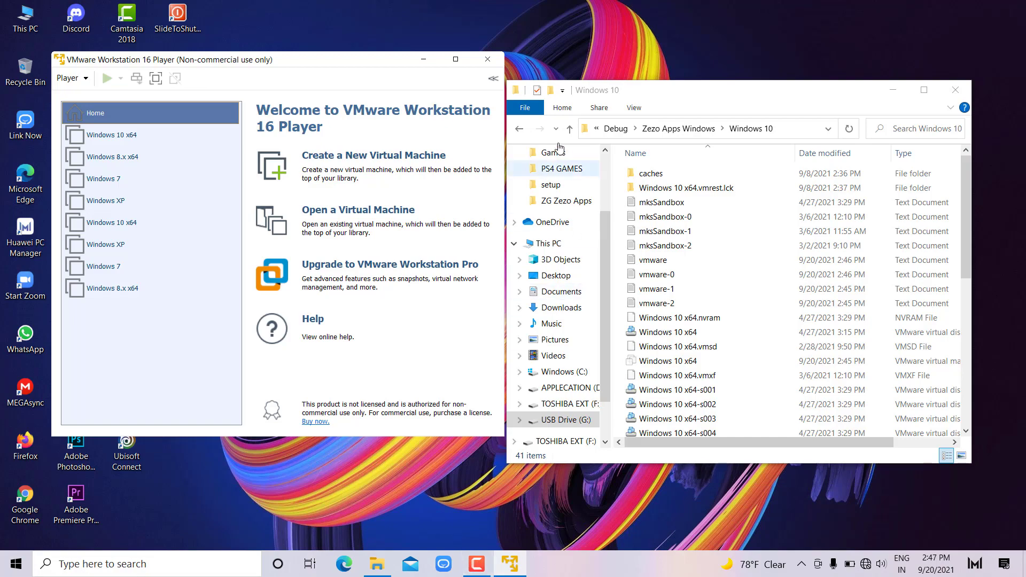
{"action": "left_click", "coordinate": [957, 91]}
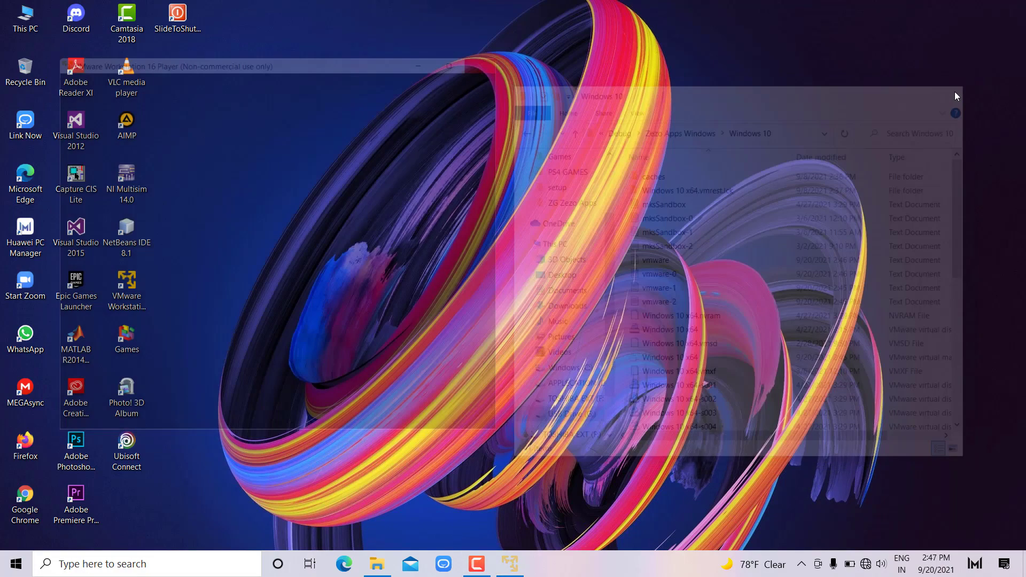
{"action": "mouse_move", "coordinate": [476, 564]}
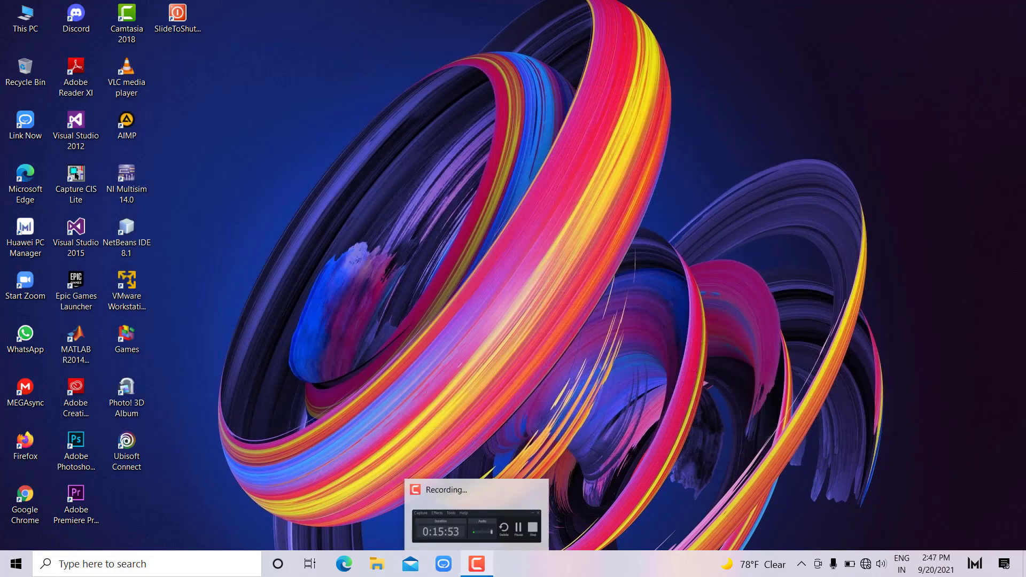
{"action": "left_click", "coordinate": [483, 529]}
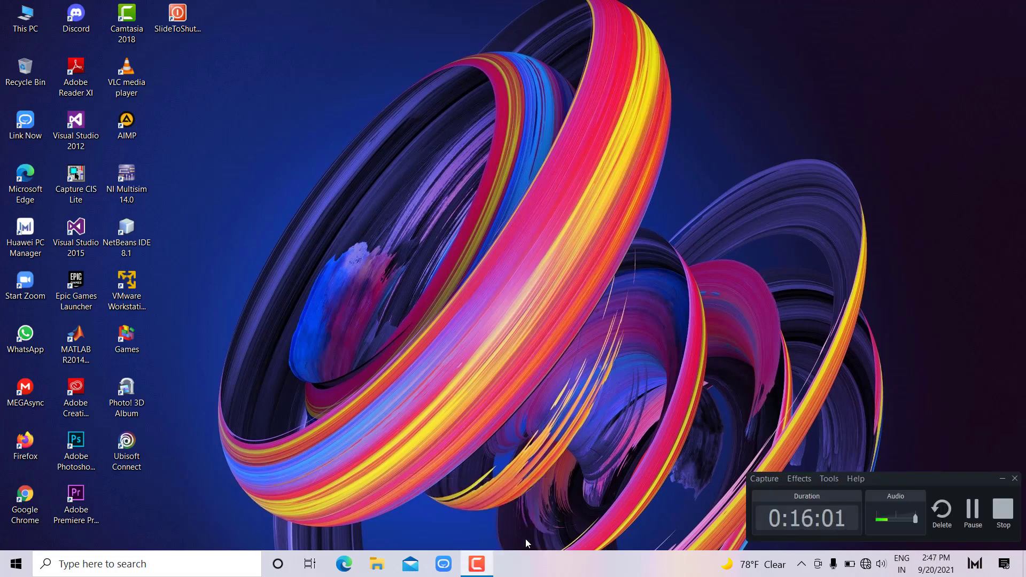